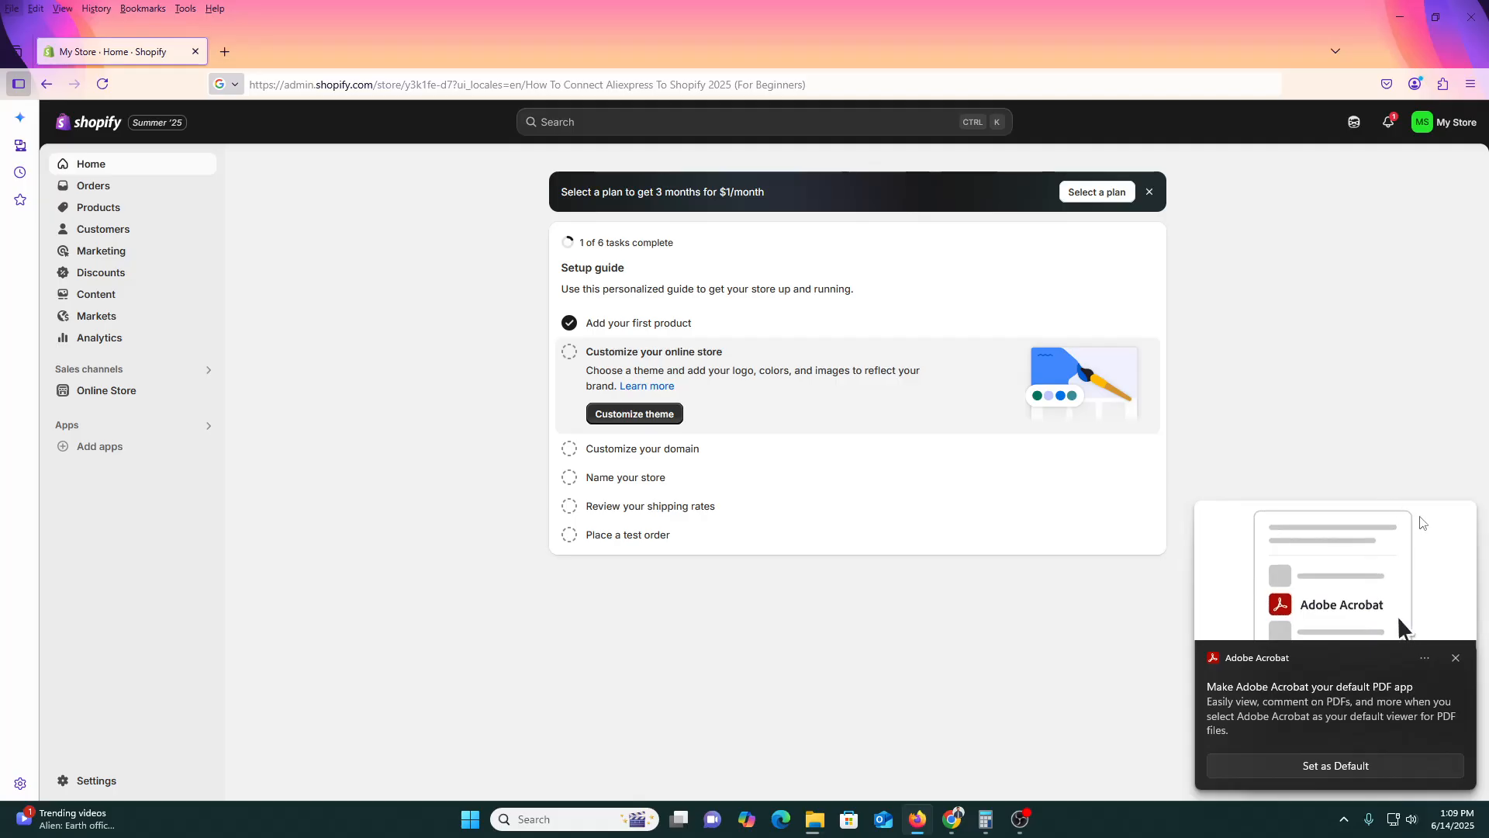
Dismiss the Adobe Acrobat notice and collapse the trial reminder panel on Shopify Home.
left_click(1456, 658)
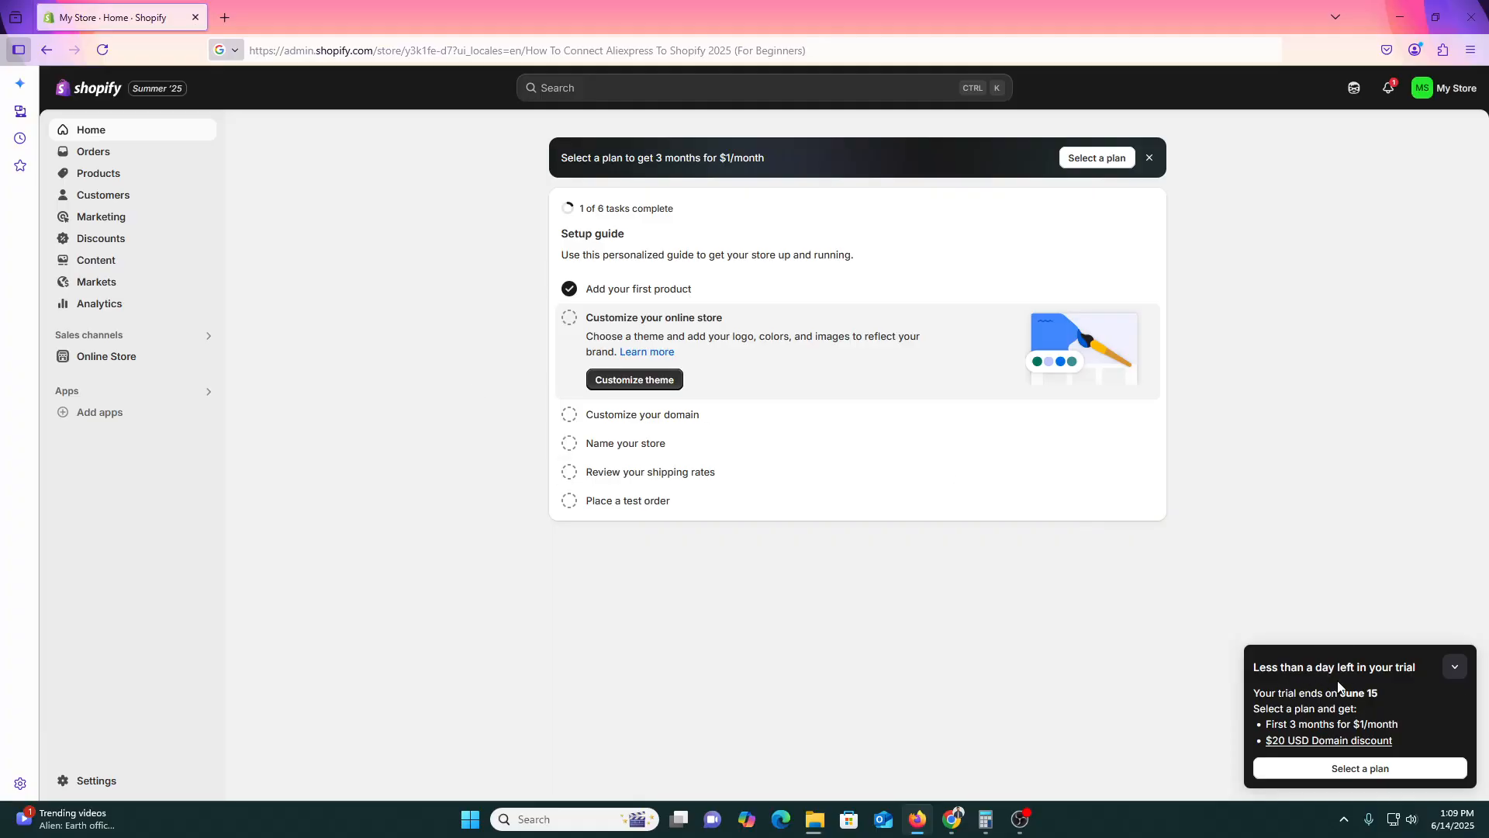
left_click(1456, 667)
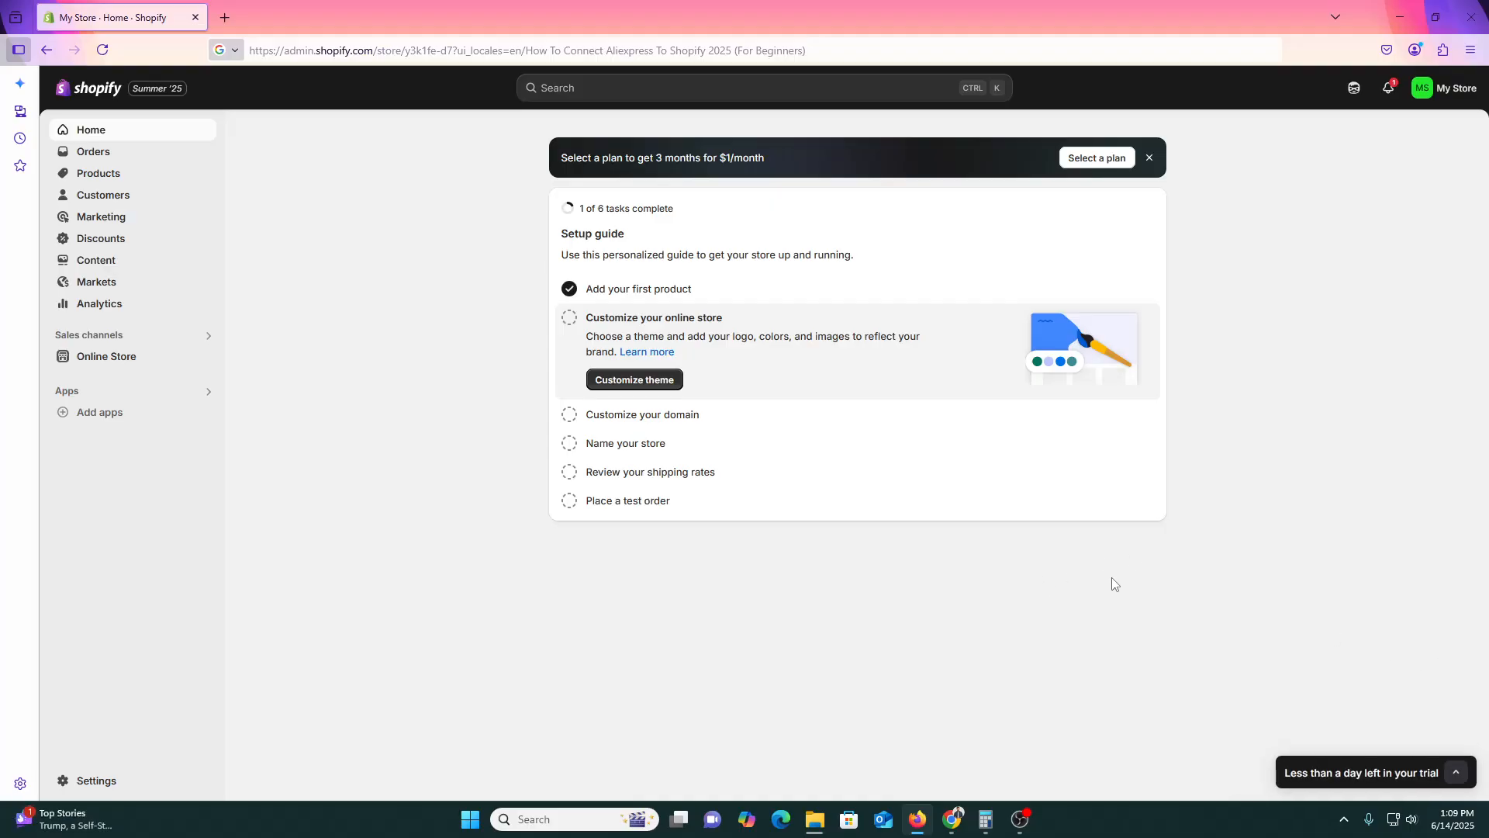
left_click(86, 779)
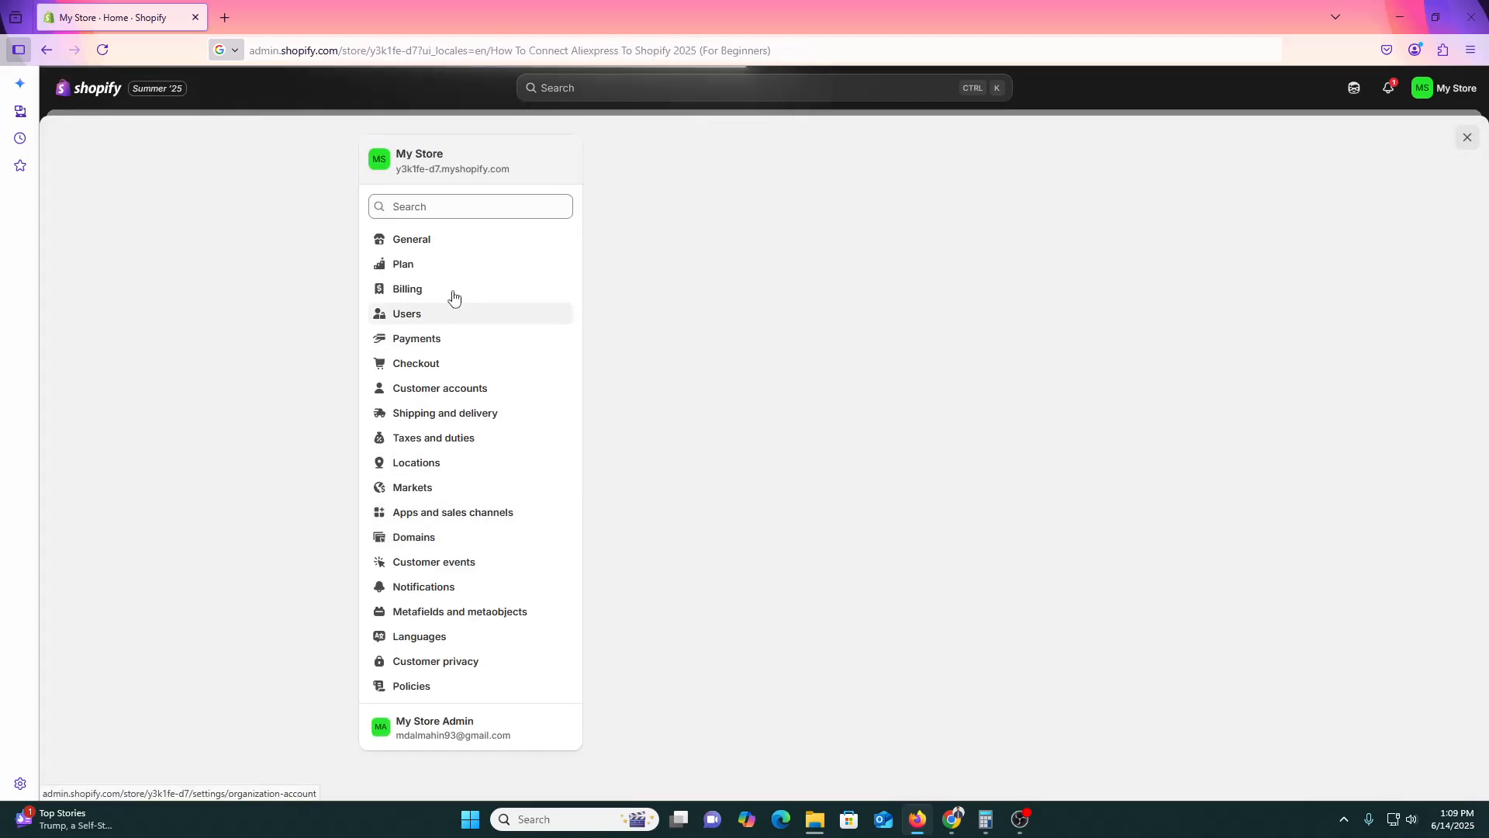
left_click(470, 267)
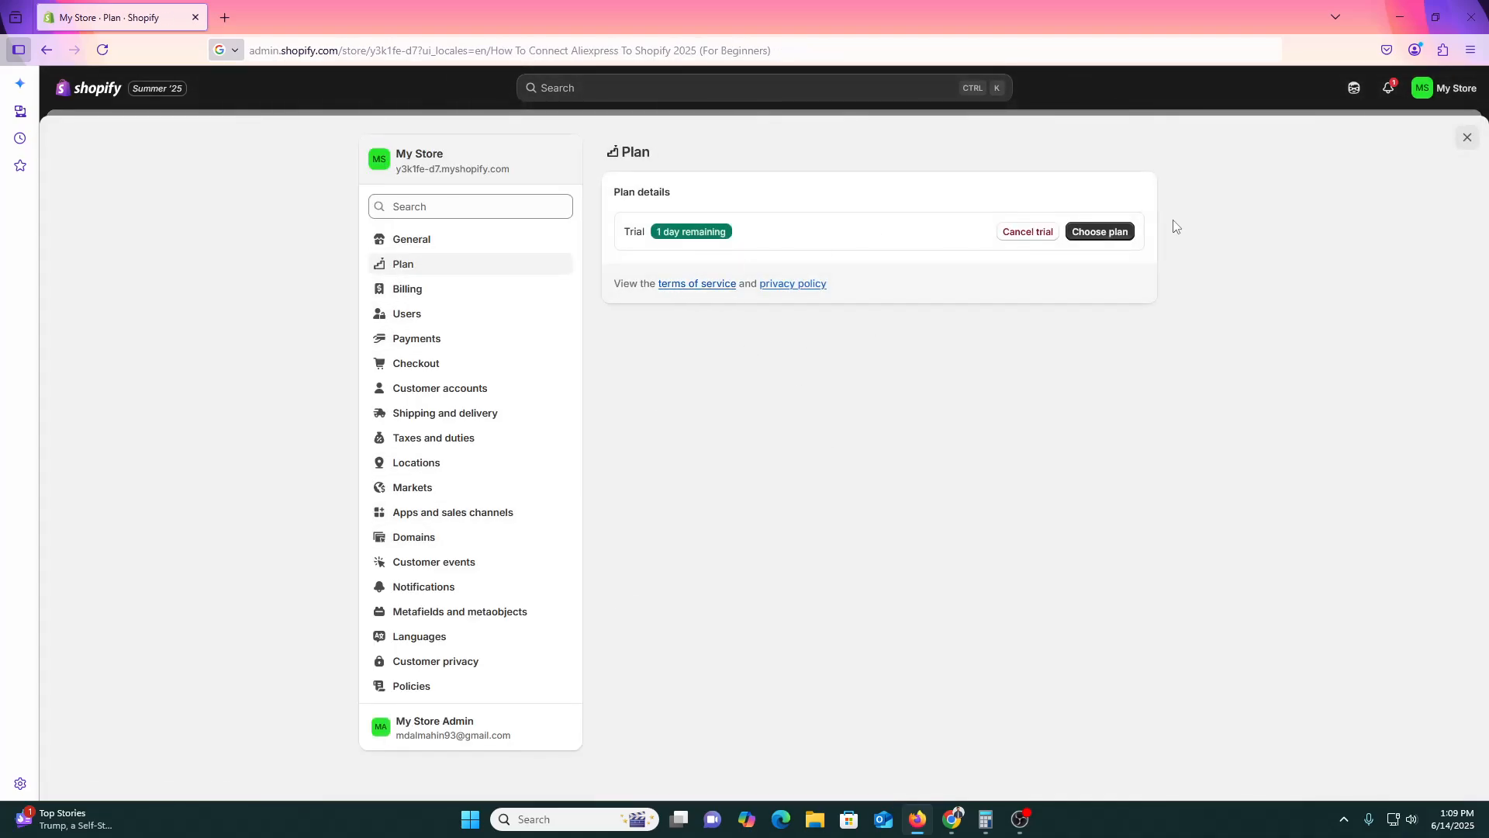
left_click(1099, 233)
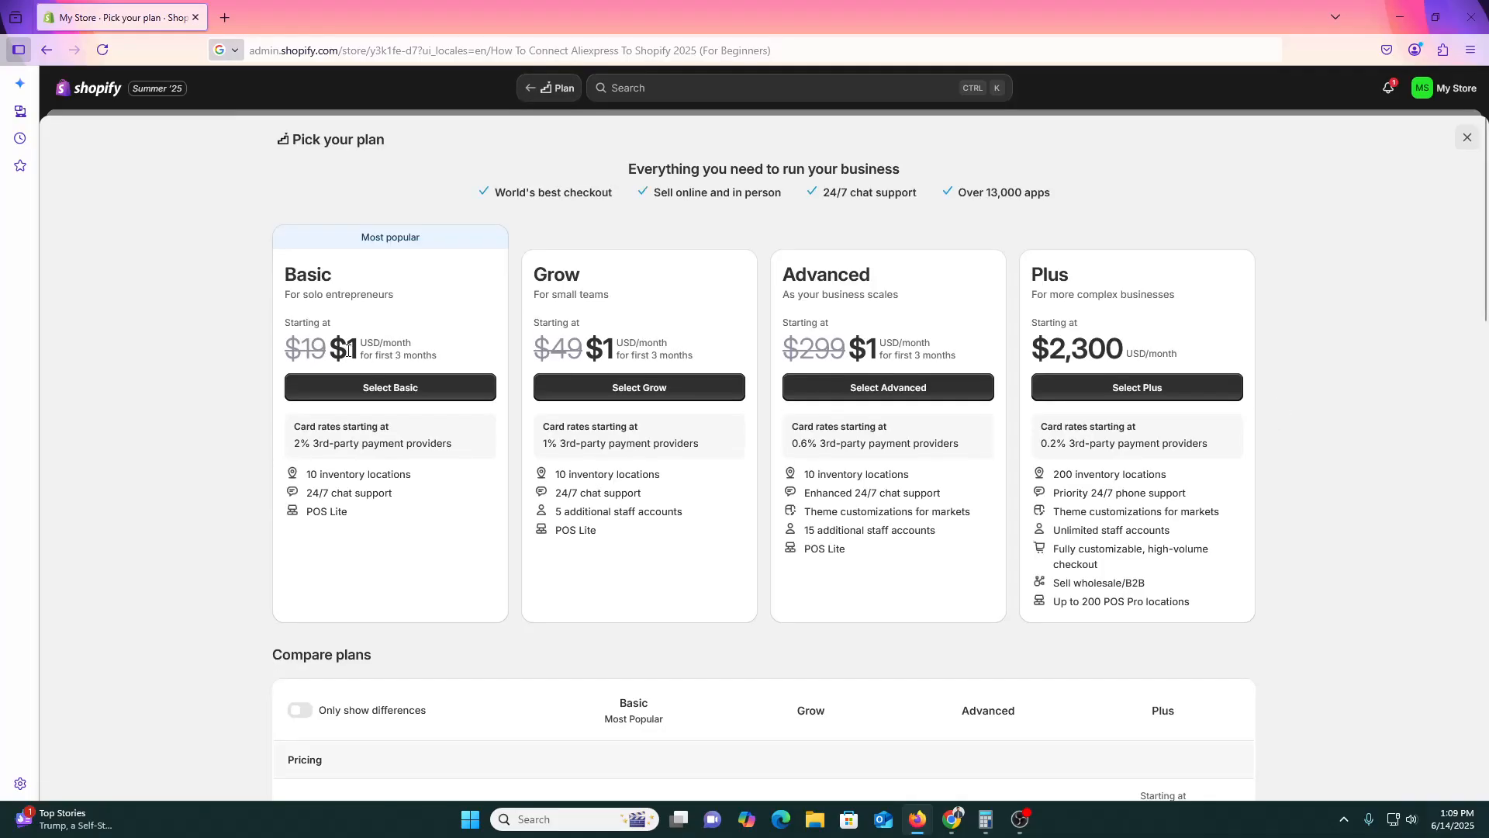
left_click(1467, 139)
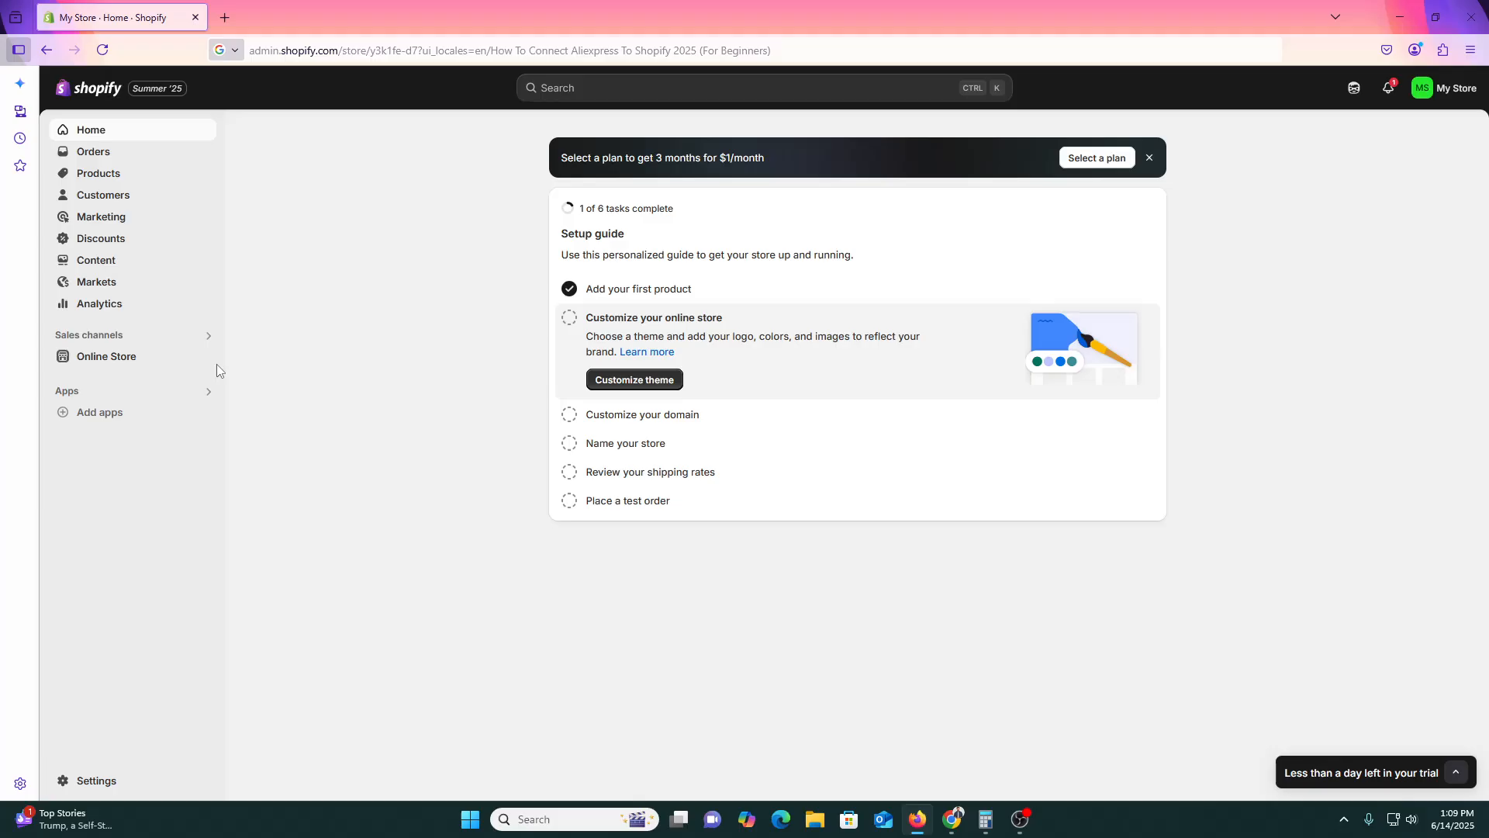
Go from Add apps' Picked for you dialog to the full Shopify App Store.
left_click(118, 423)
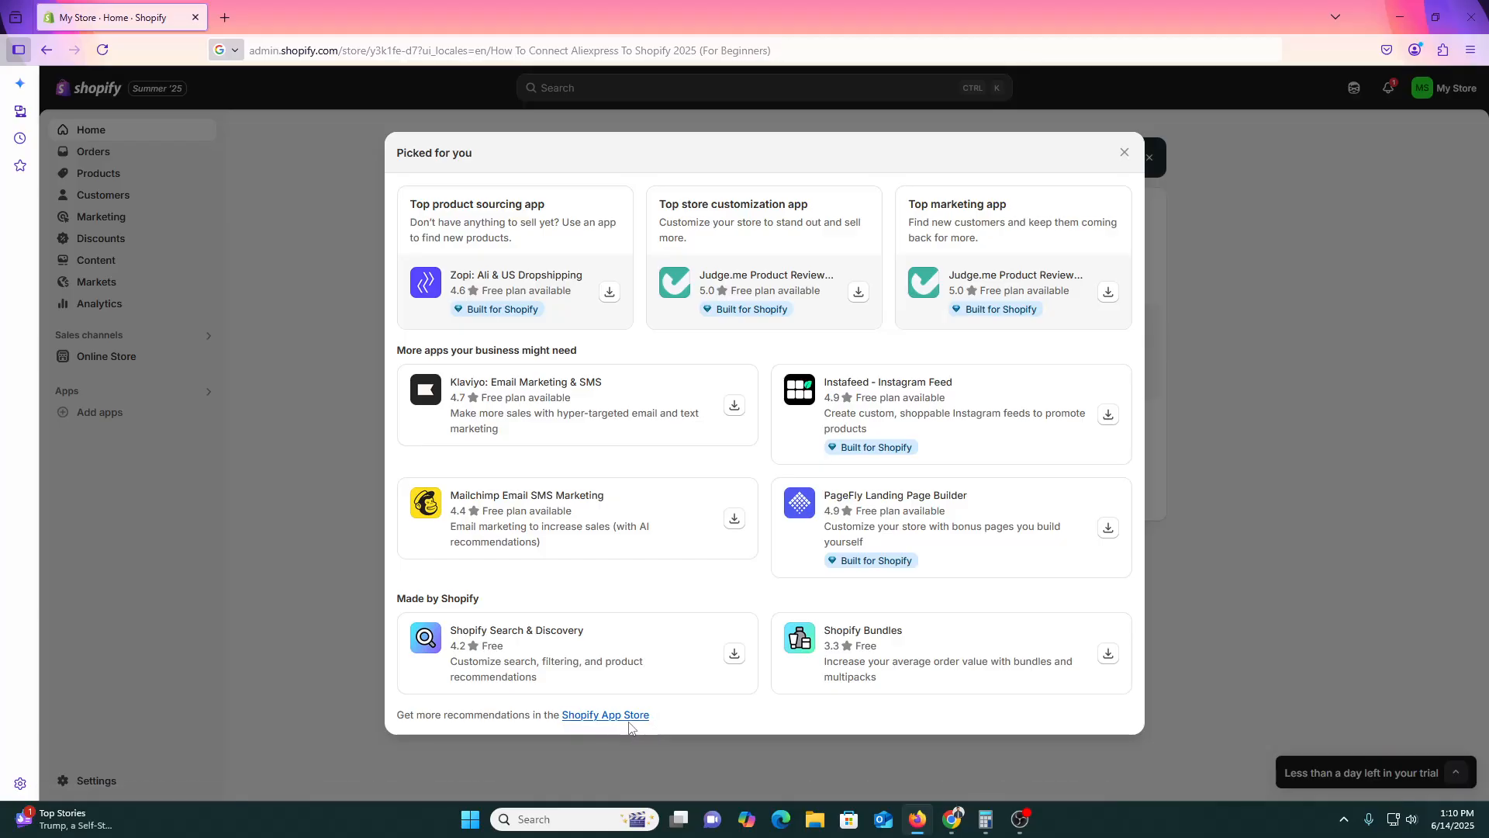
left_click(599, 714)
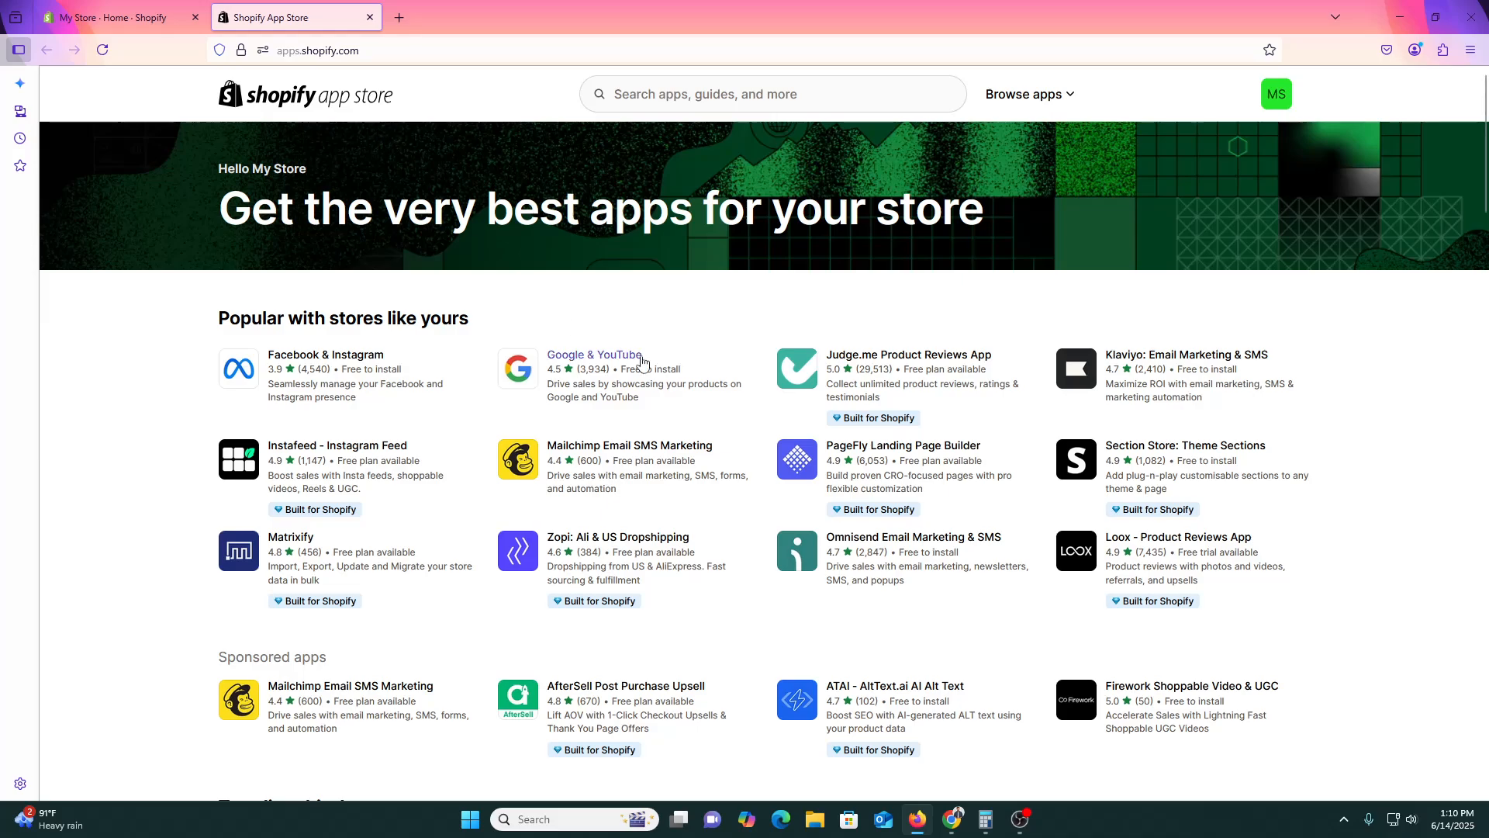
Search the App Store for 'dropshiping' using the suggestion offered after typing 'dr'.
scroll(419, 388, "down", 3)
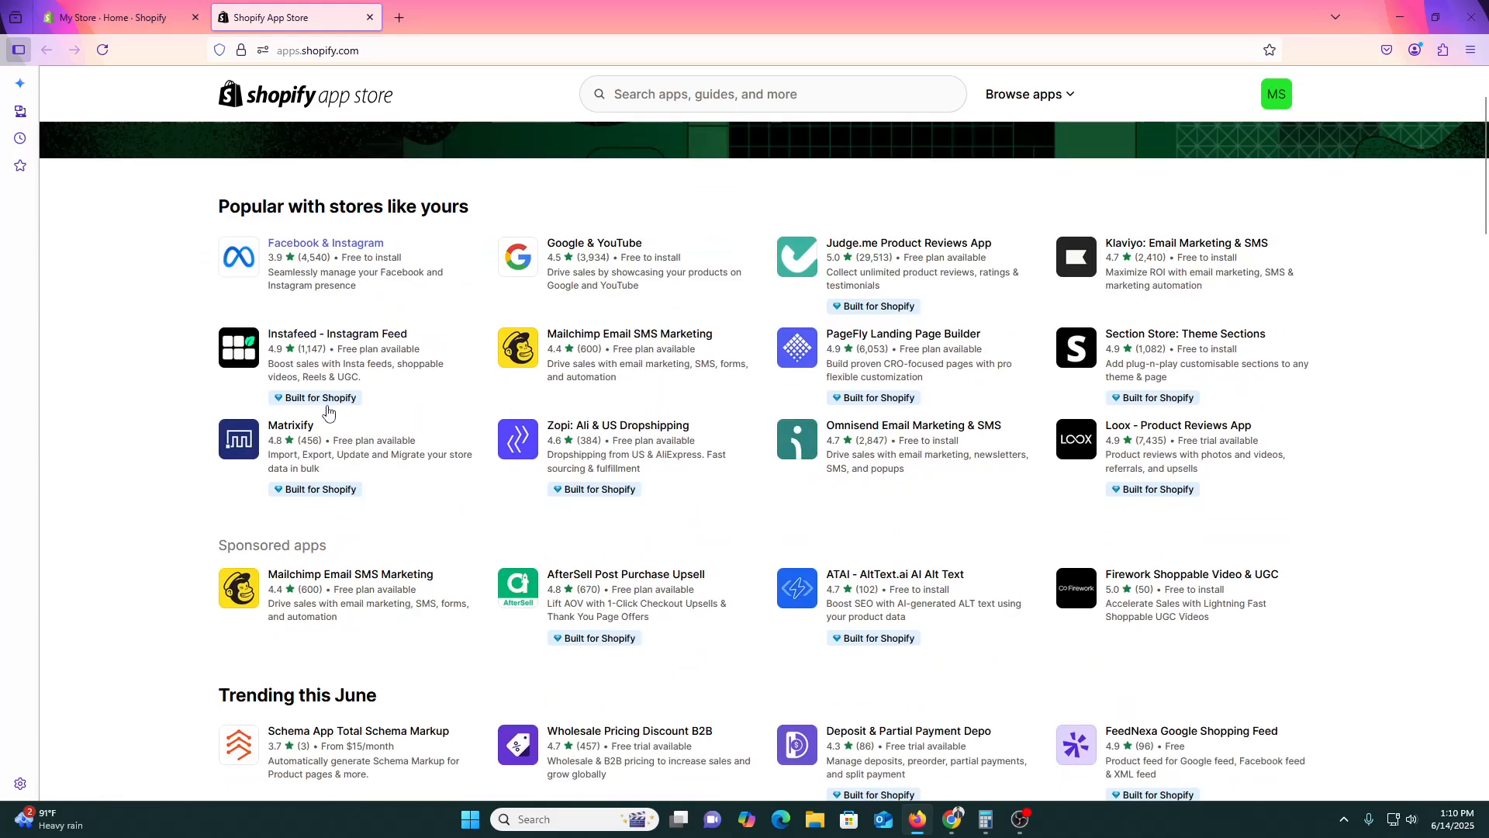
scroll(432, 289, "up", 3)
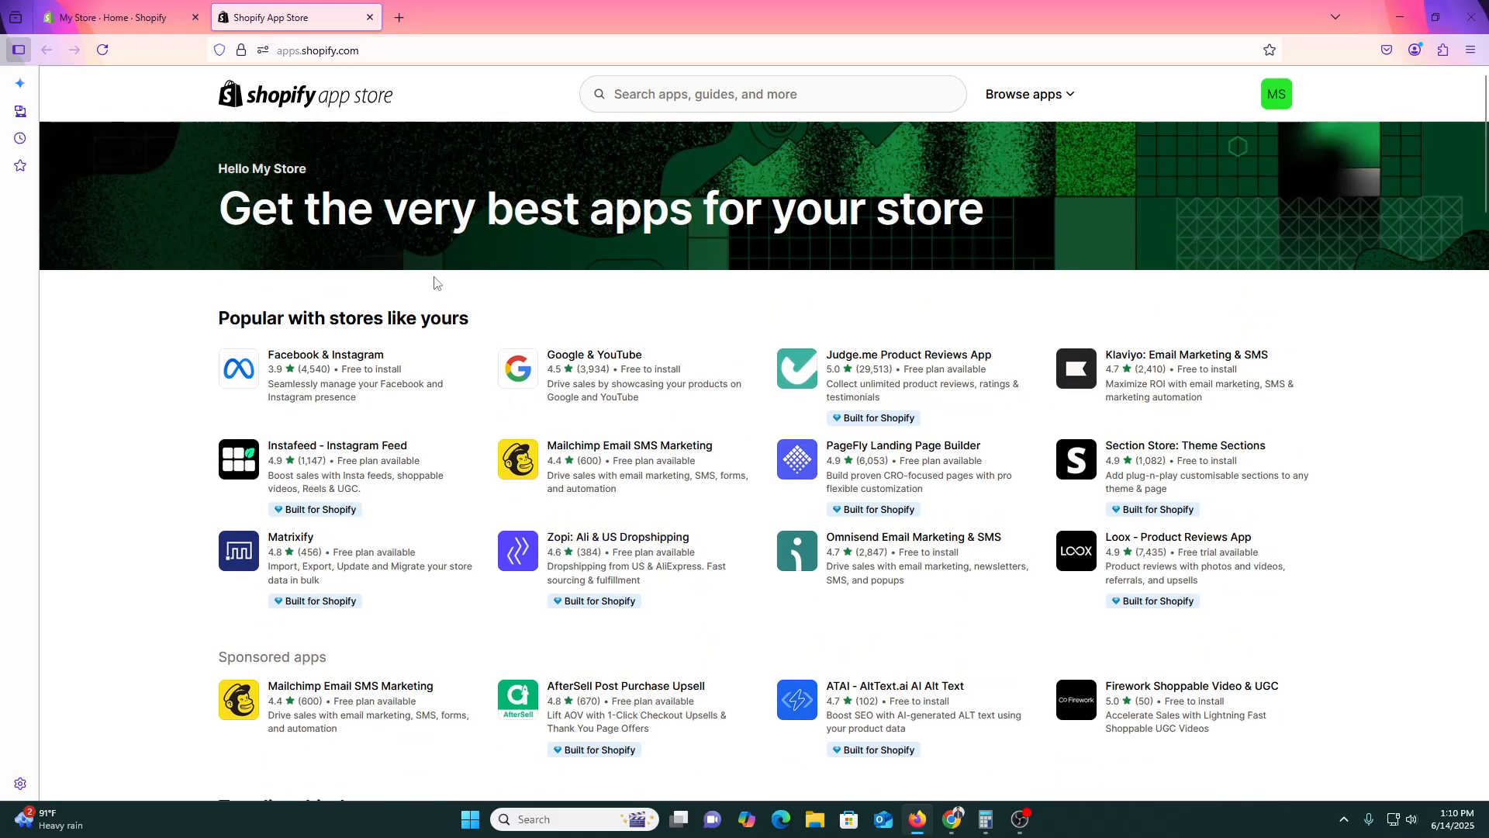
scroll(403, 434, "down", 3)
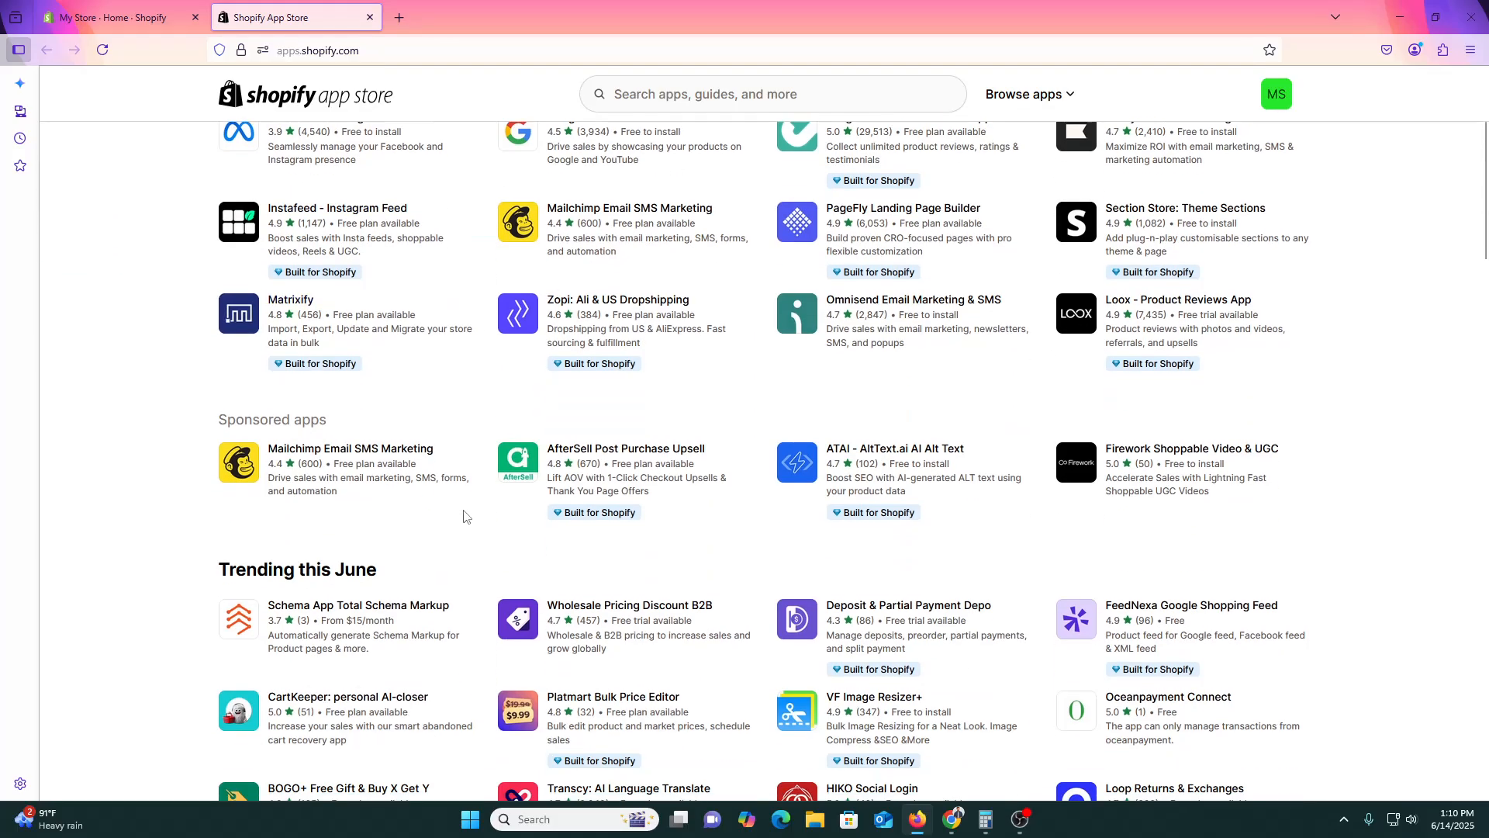
scroll(463, 515, "up", 3)
left_click(729, 81)
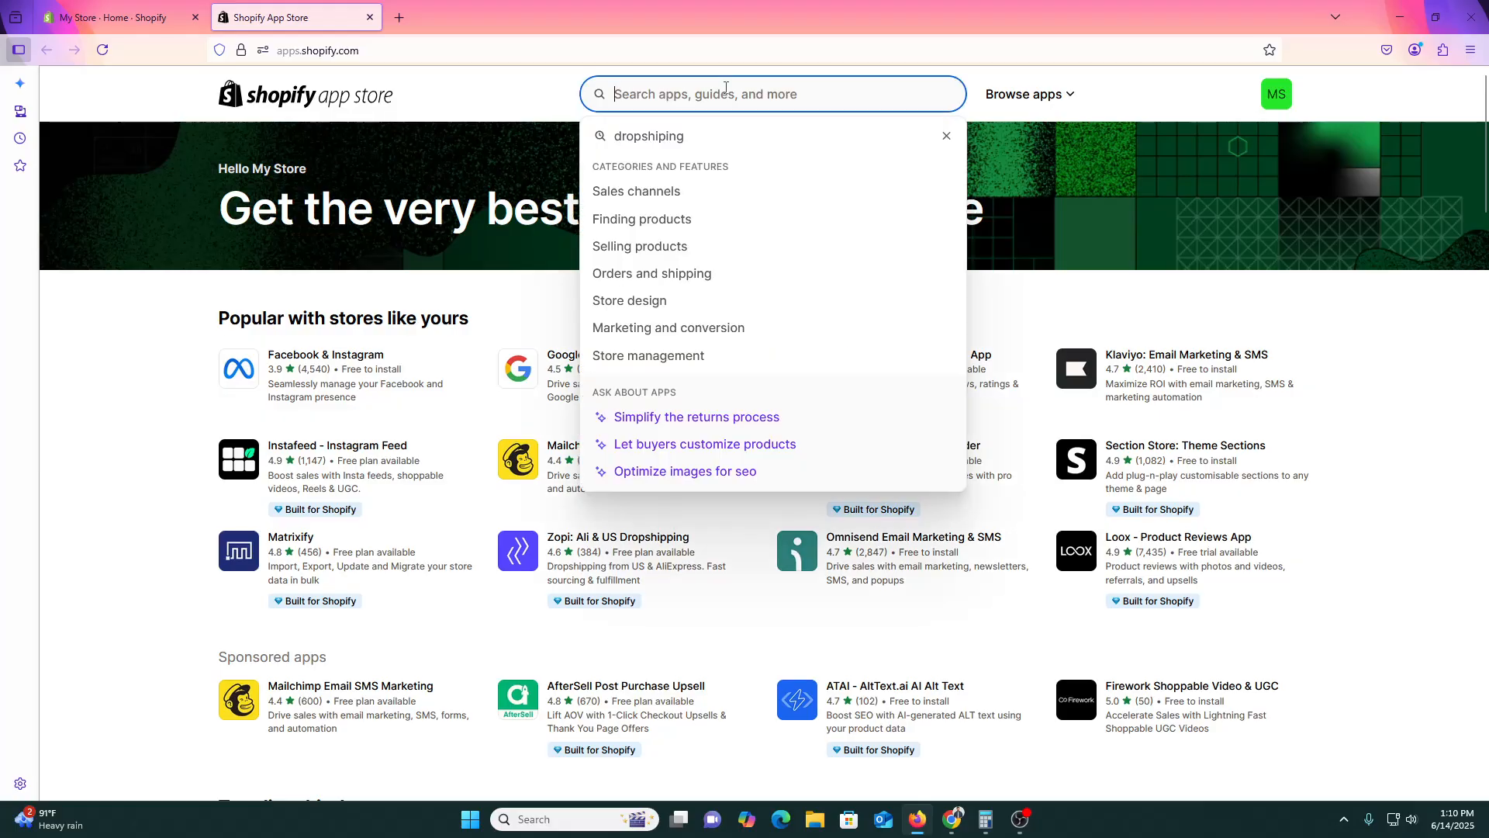
type("dr")
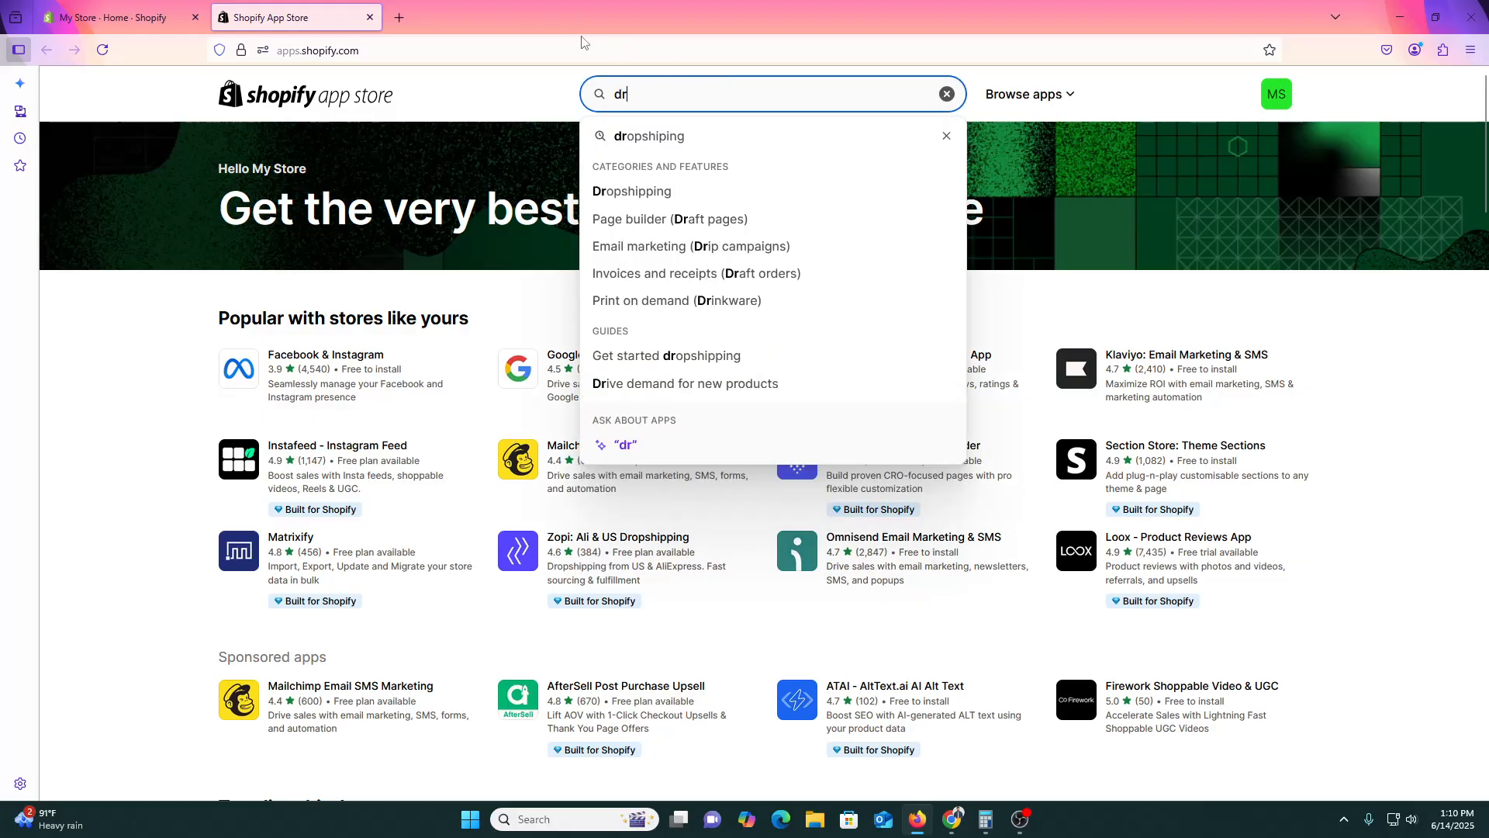
left_click(696, 142)
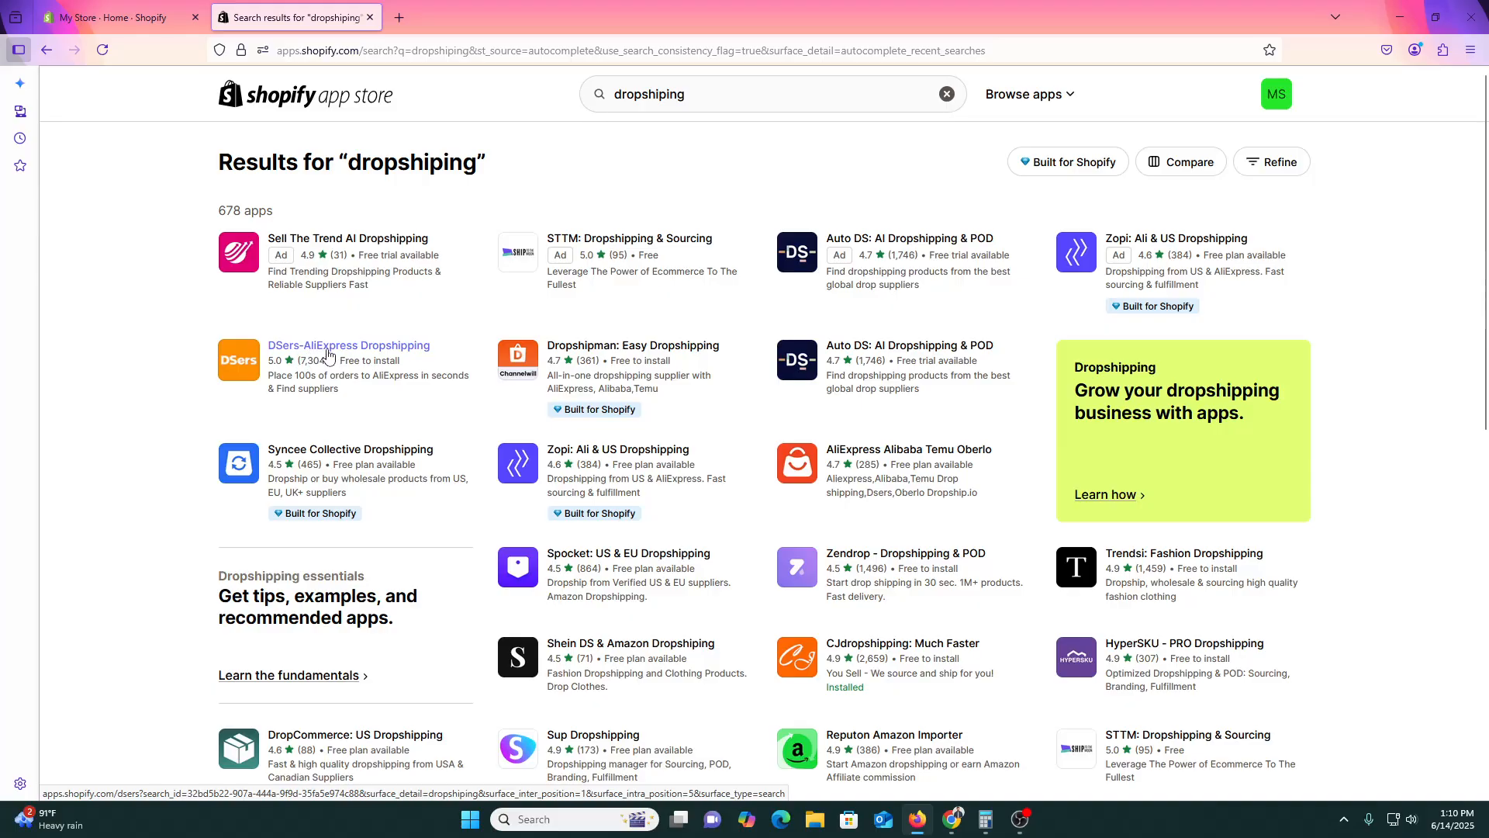
Open the DSers-AliExpress Dropshipping listing, read its description, and start the install.
left_click(331, 353)
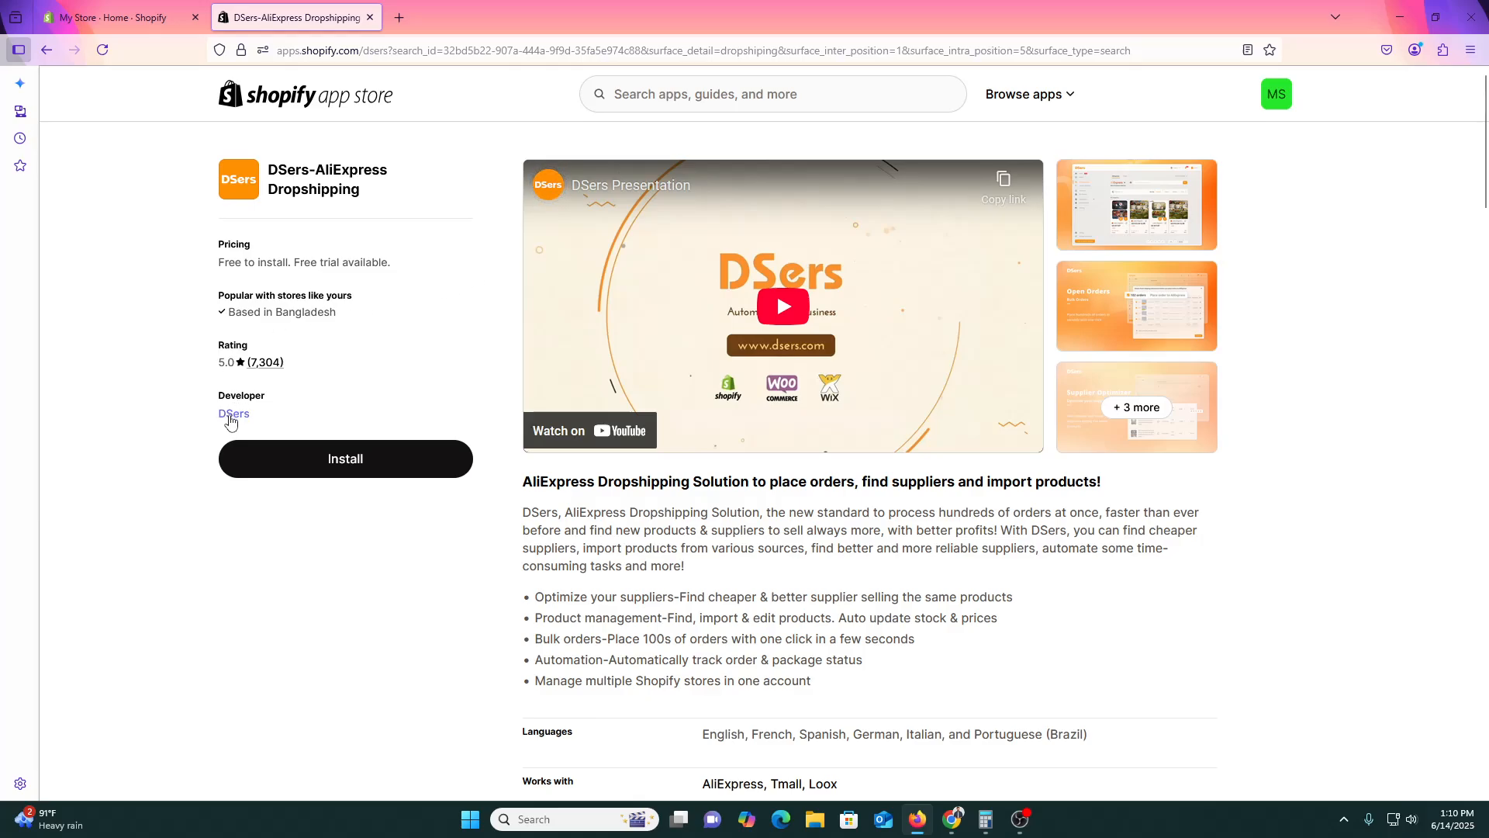
scroll(833, 535, "down", 3)
scroll(818, 566, "up", 2)
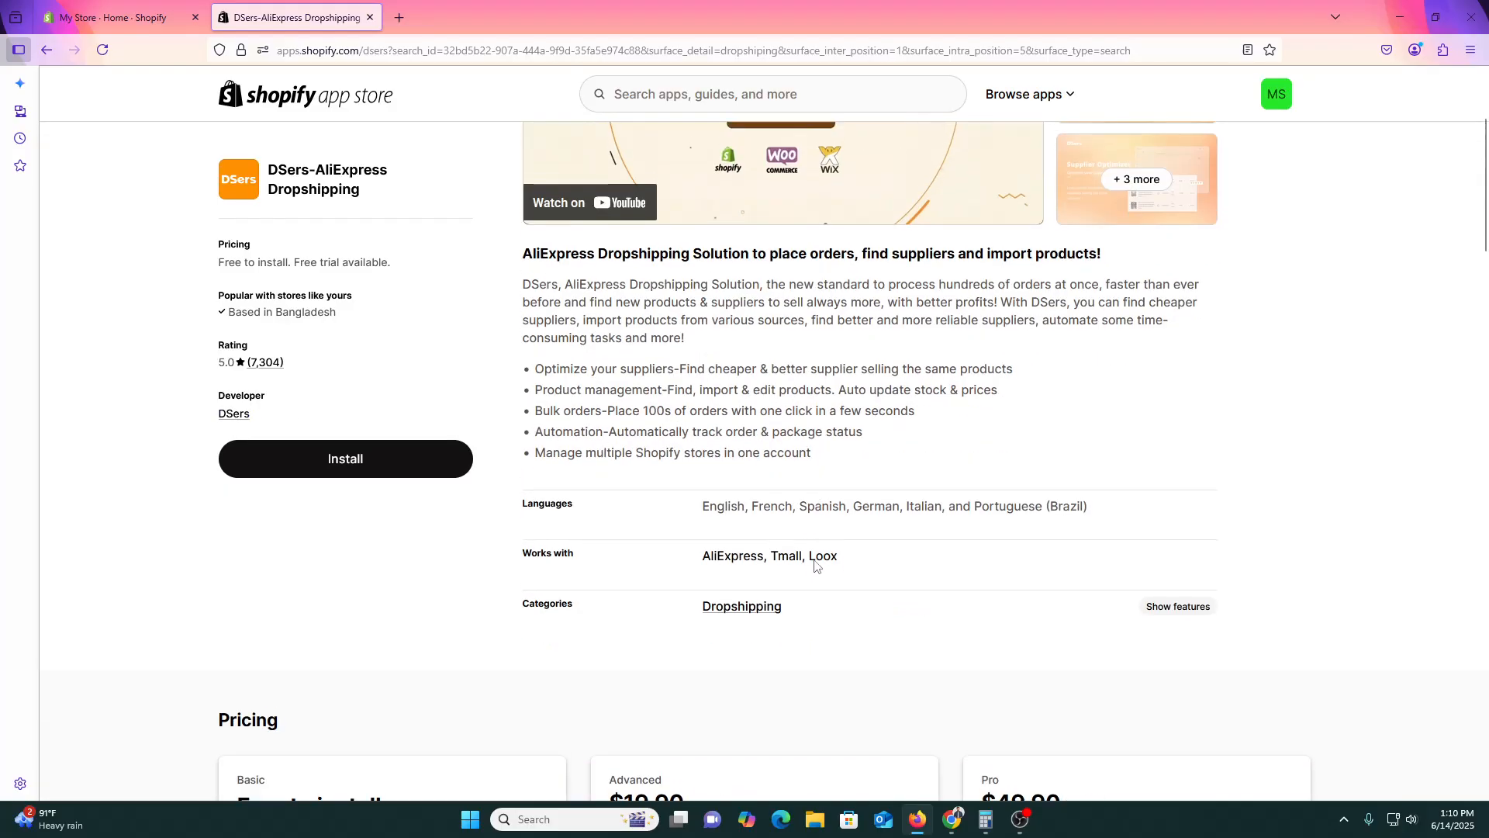
left_click_drag(523, 433, 953, 603)
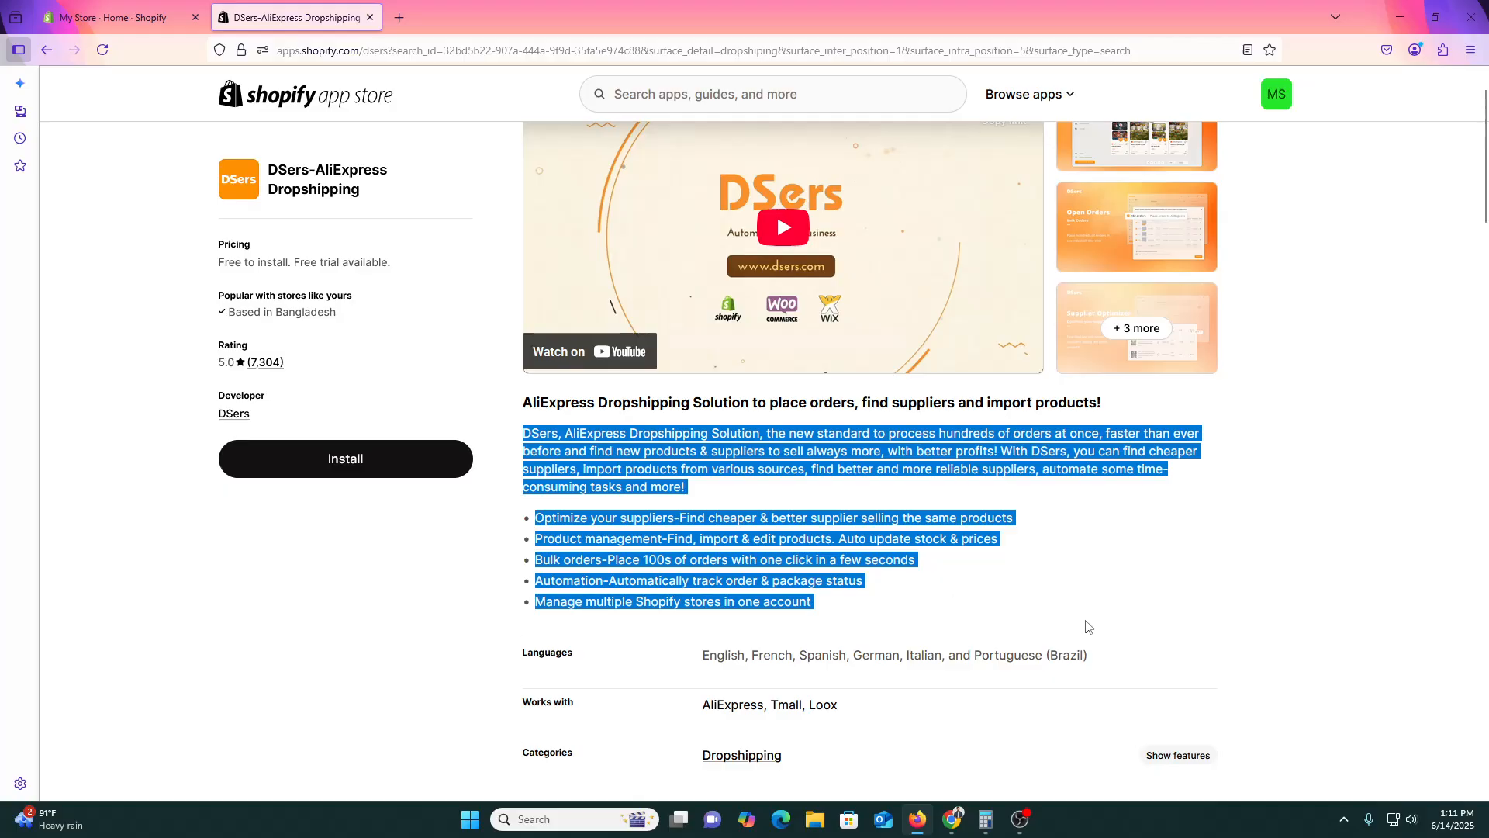
scroll(1086, 624, "up", 1)
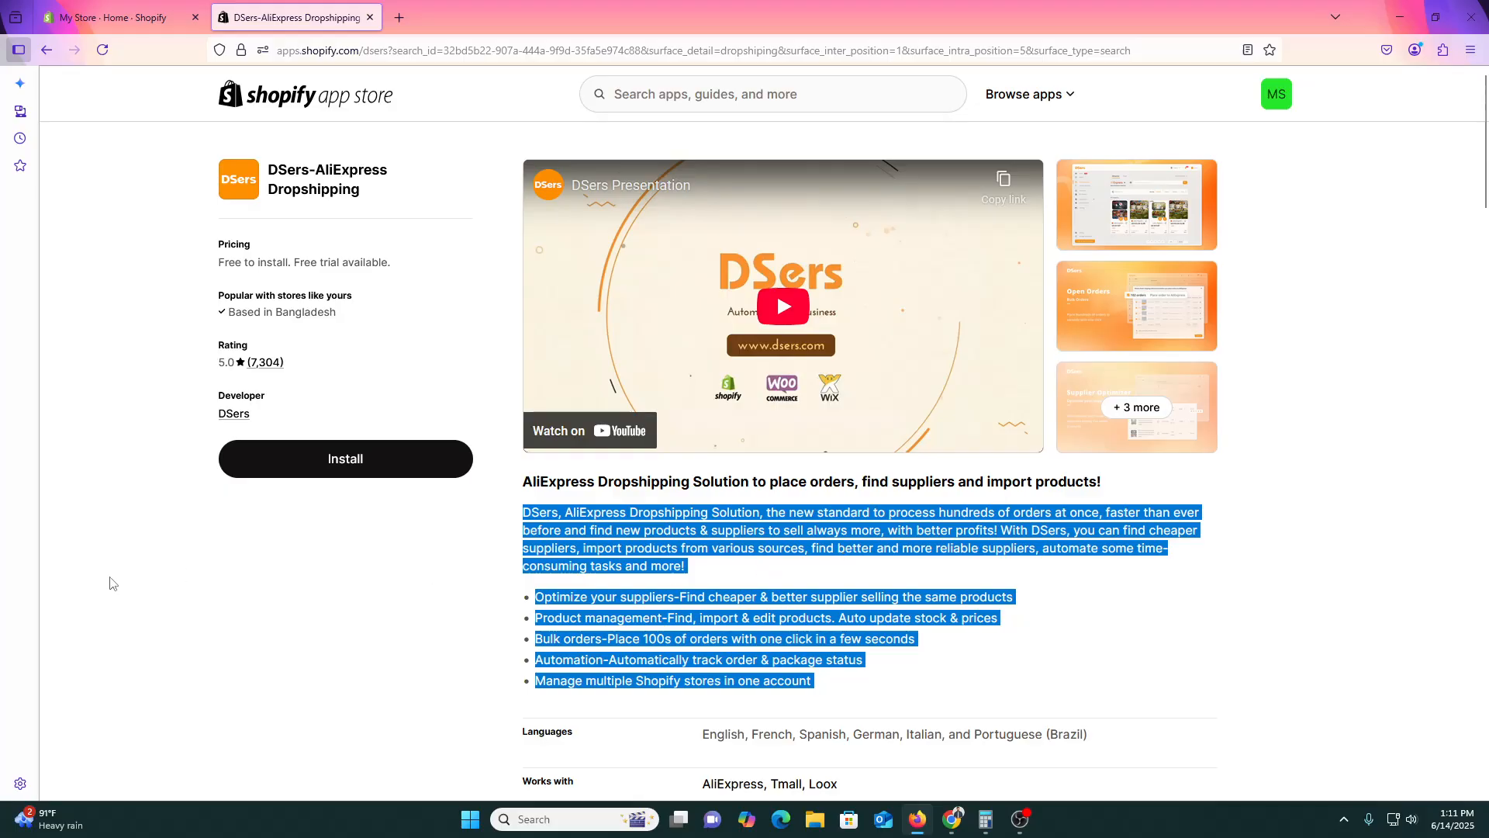
left_click(333, 475)
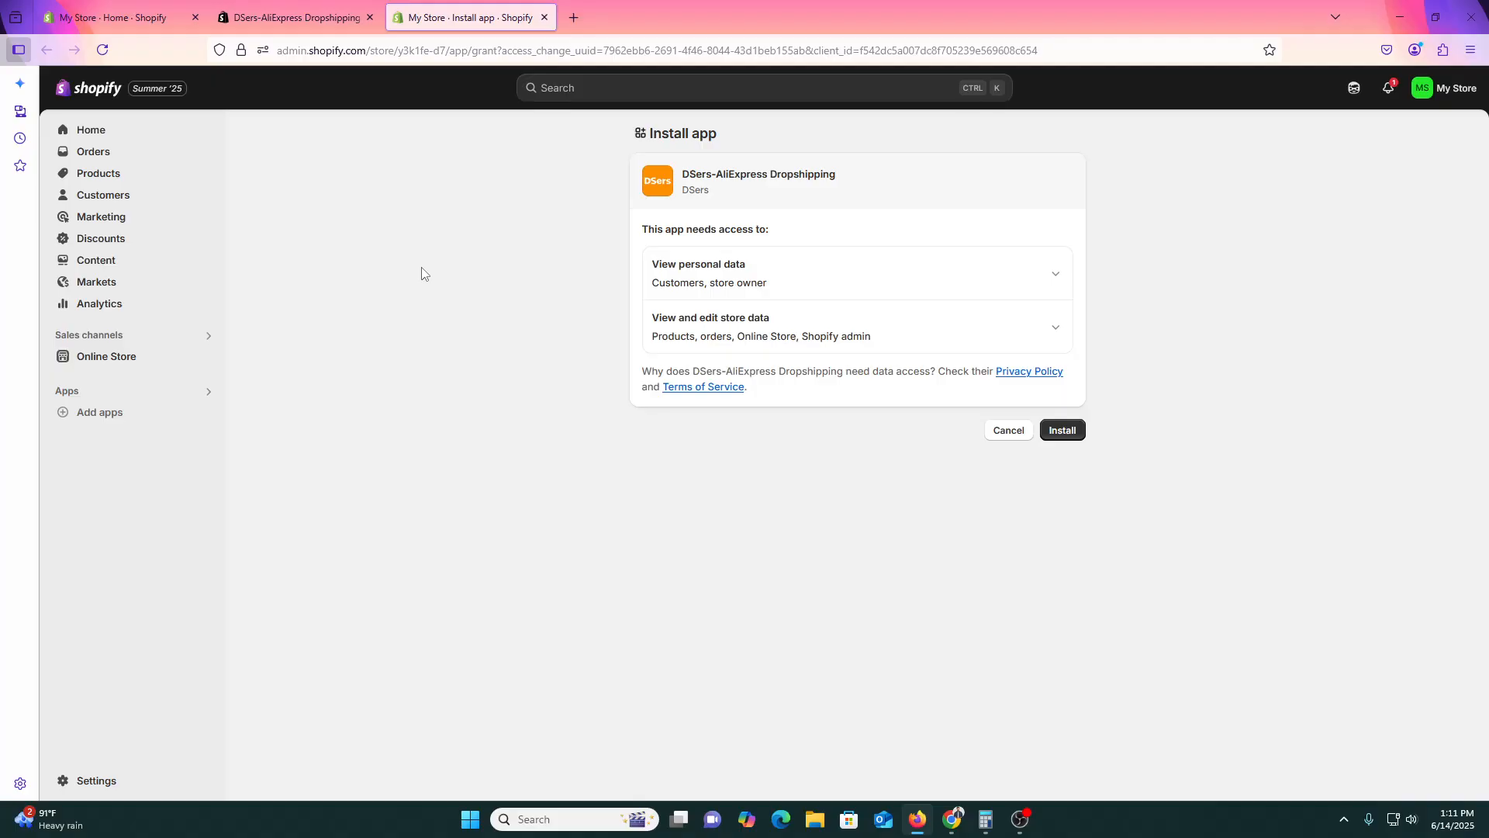
Approve the DSers app's requested store data access on the Install app page.
left_click(1067, 433)
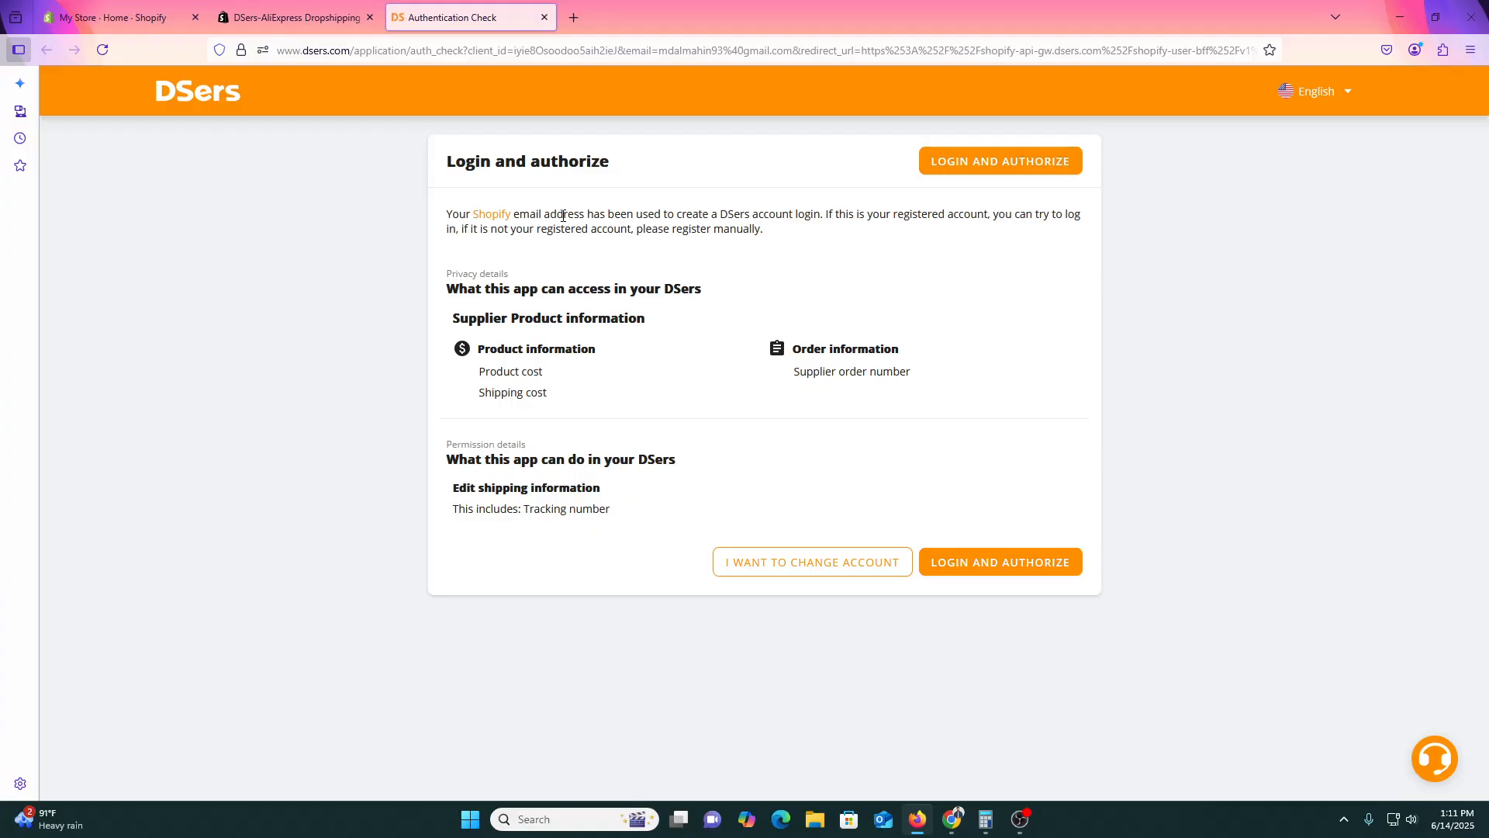
Switch DSers to creating a new account and open Gmail in a new tab.
left_click(817, 576)
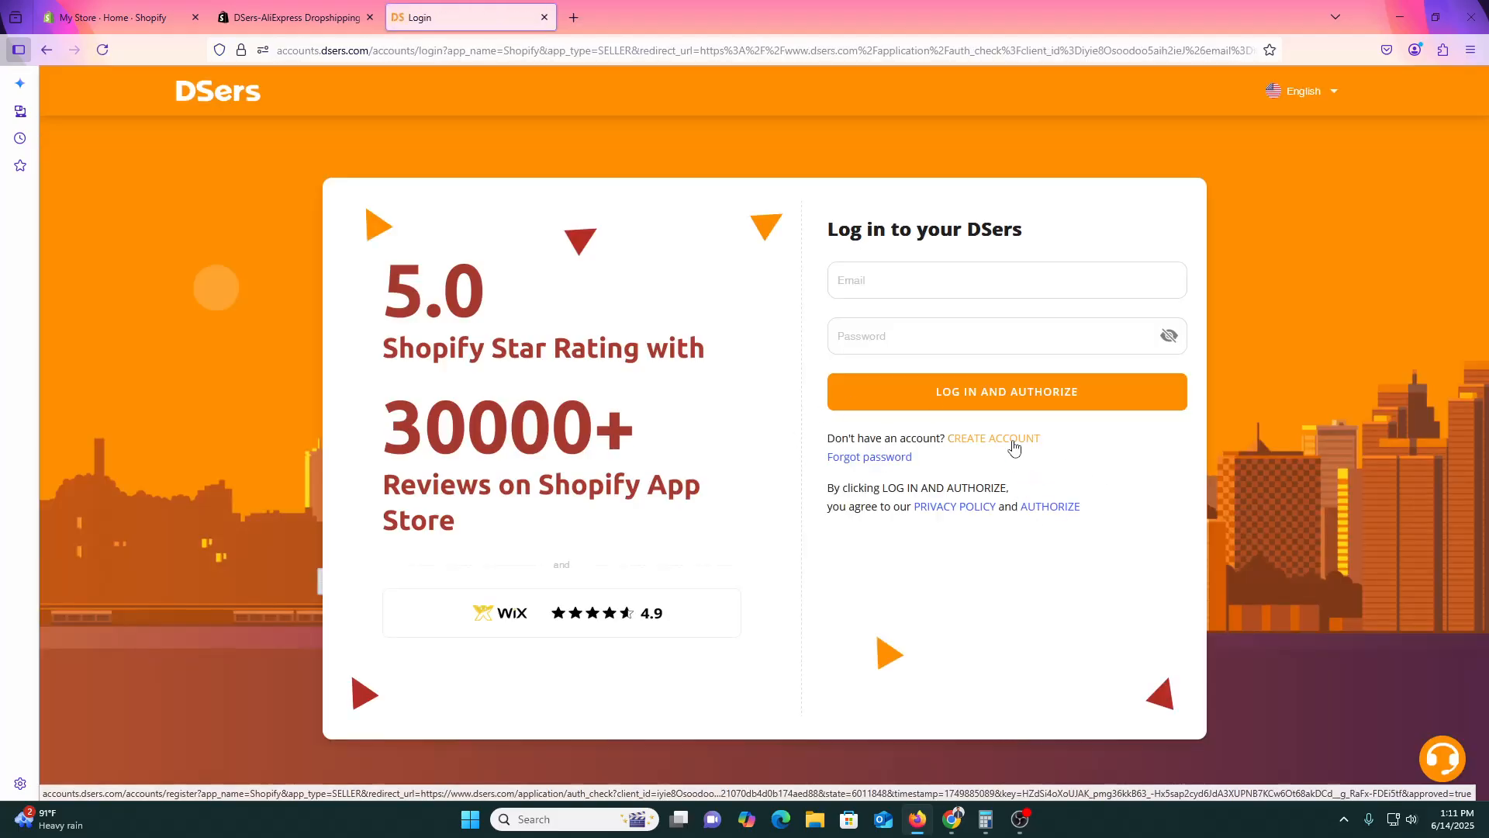
left_click(1014, 449)
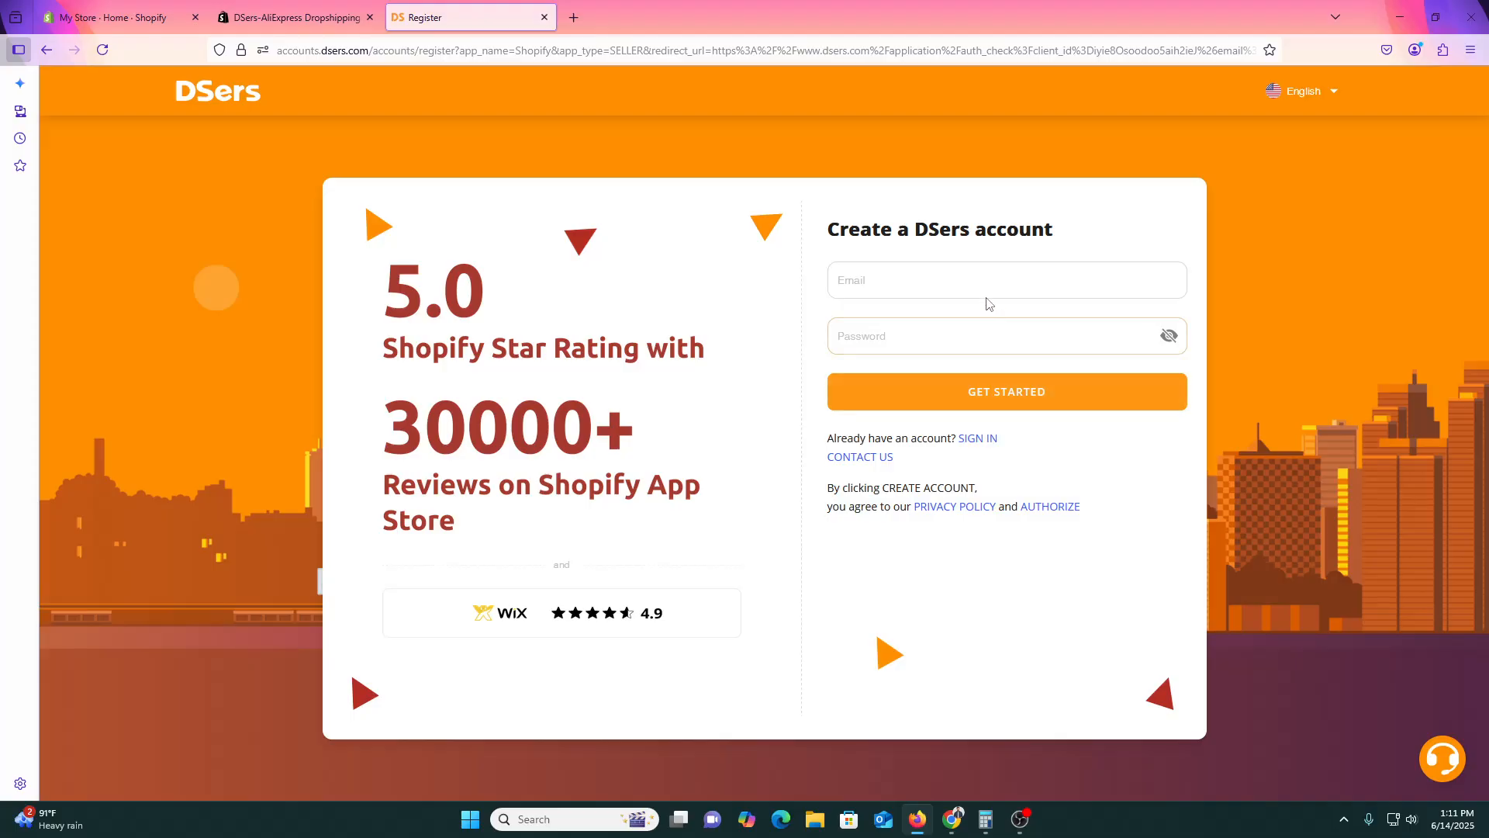
key("ctrl+t")
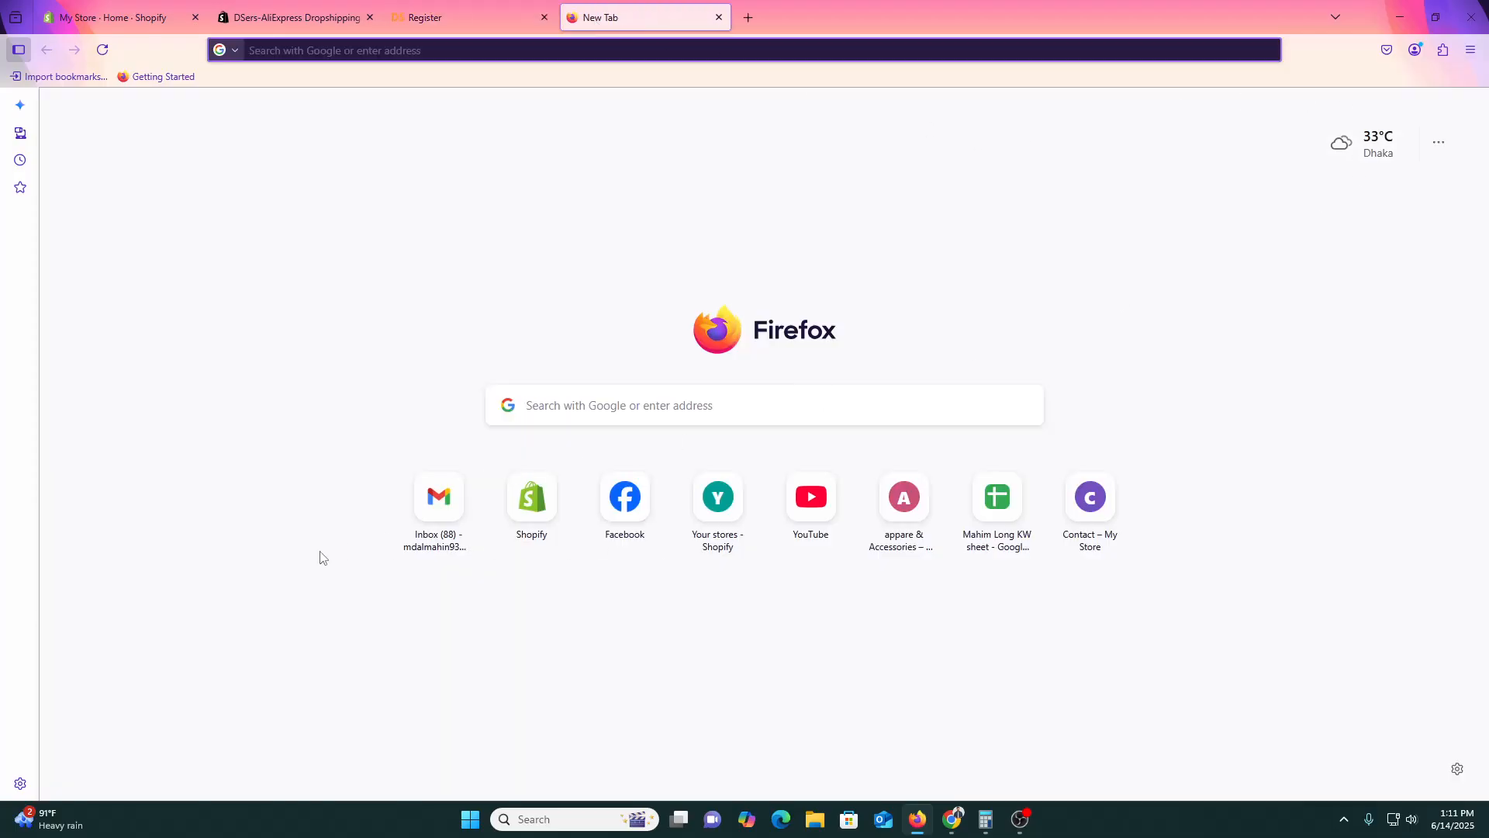
left_click(479, 495)
left_click(485, 11)
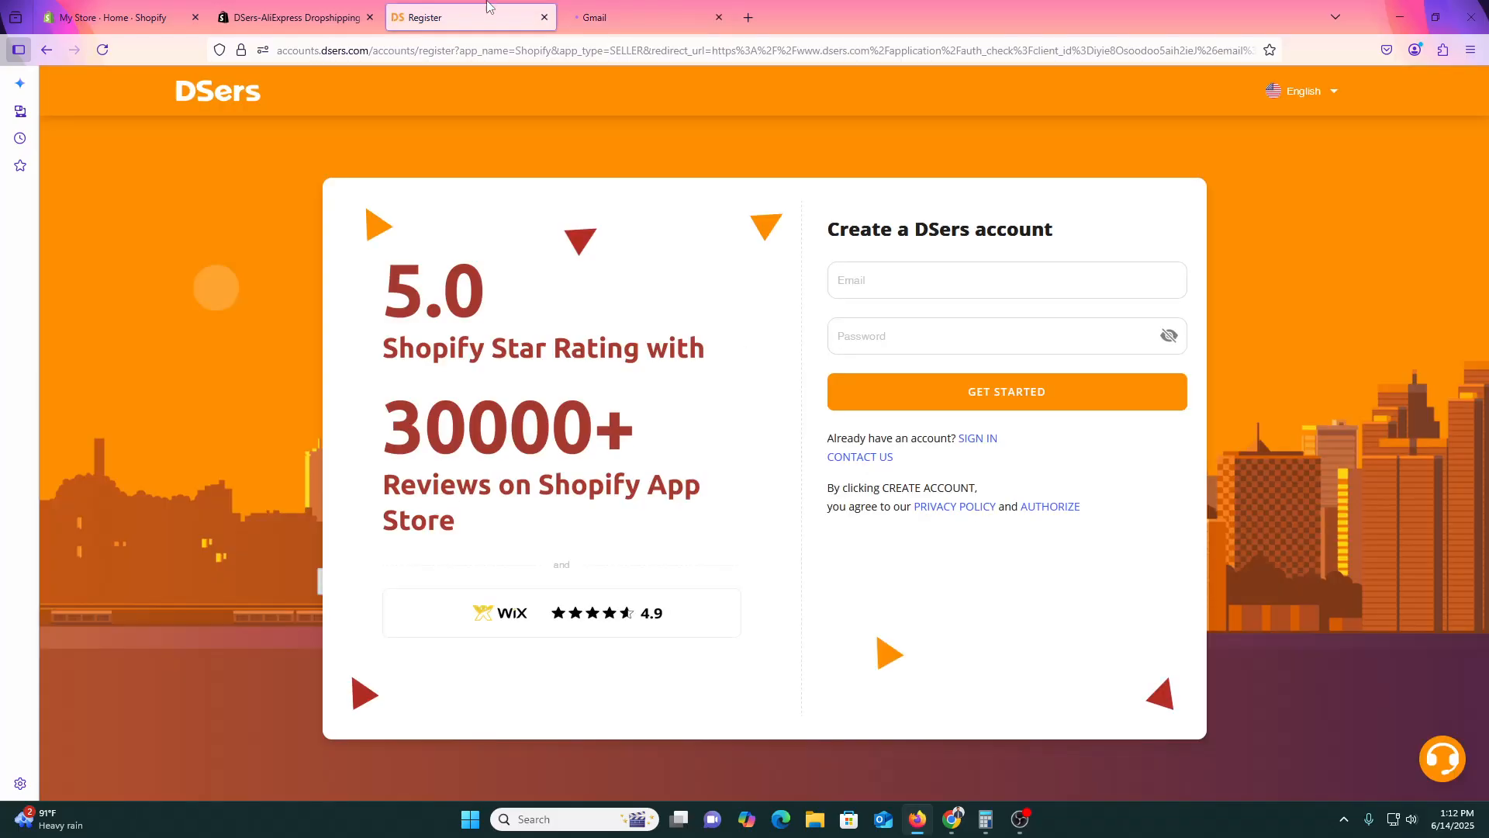
left_click(739, 10)
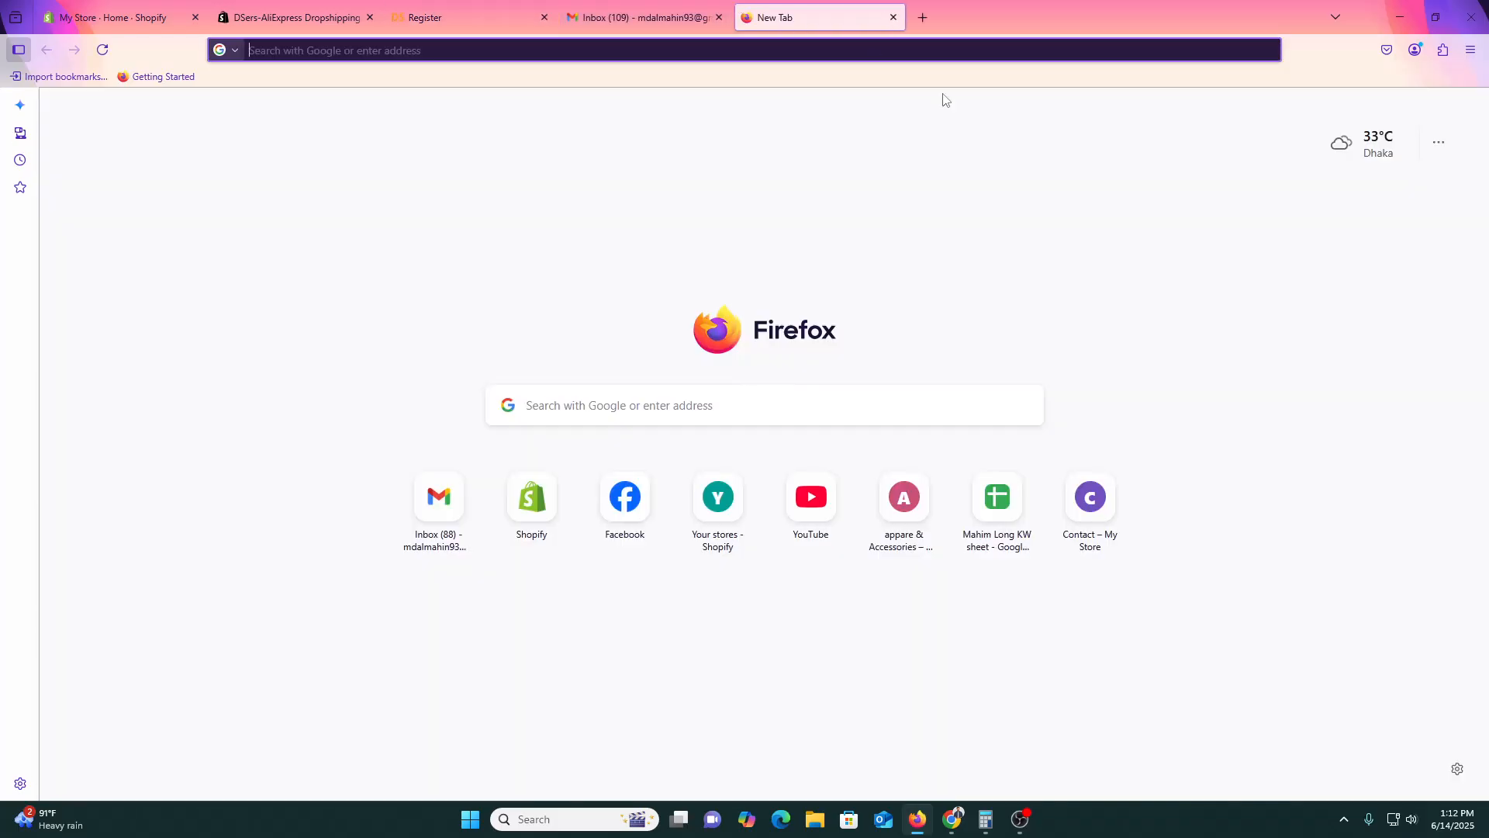
left_click(643, 17)
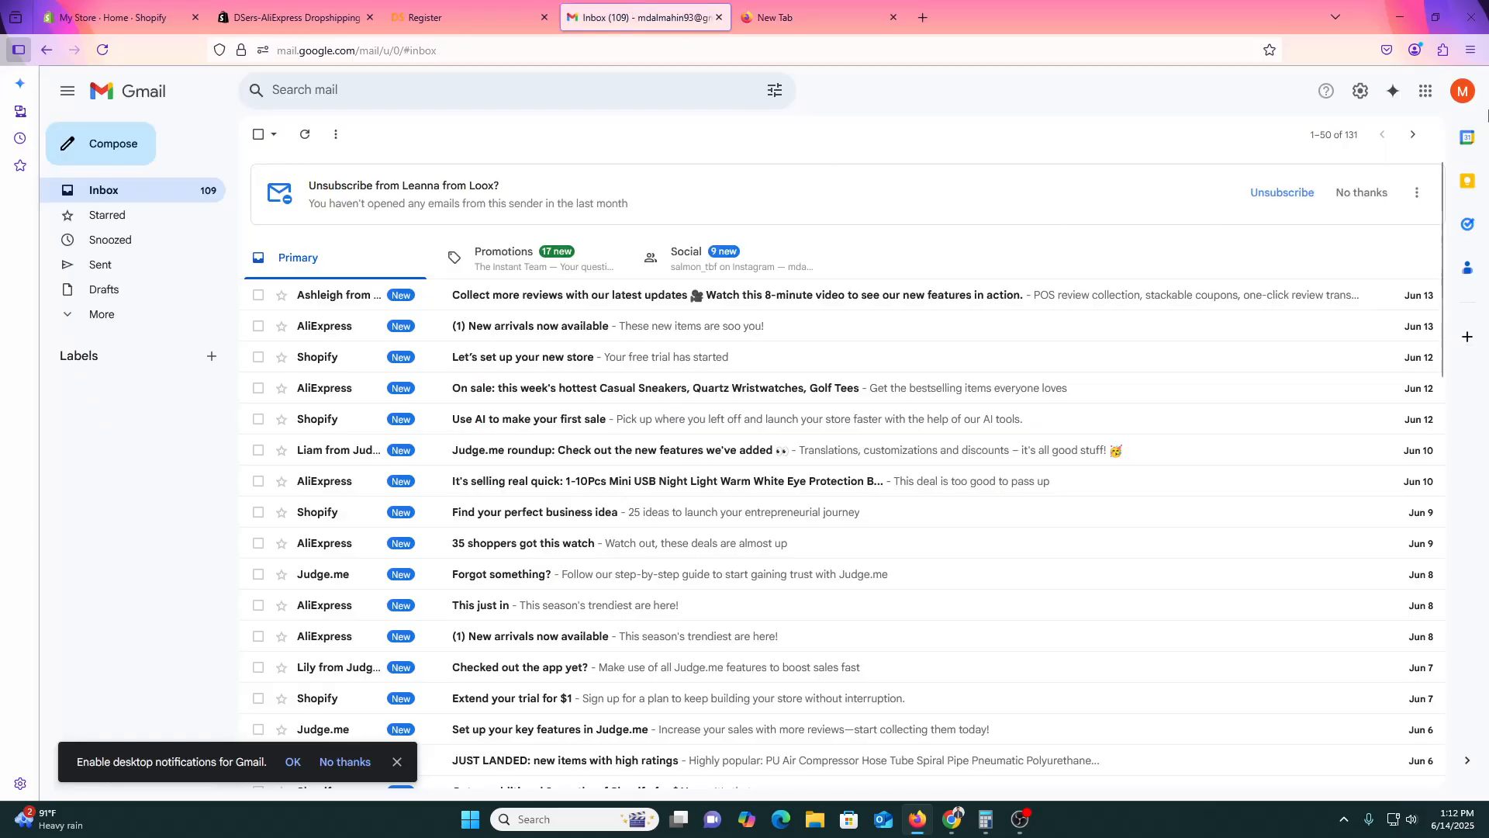
Copy the Google account's e-mail address into the DSers sign-up e-mail field.
left_click(1462, 91)
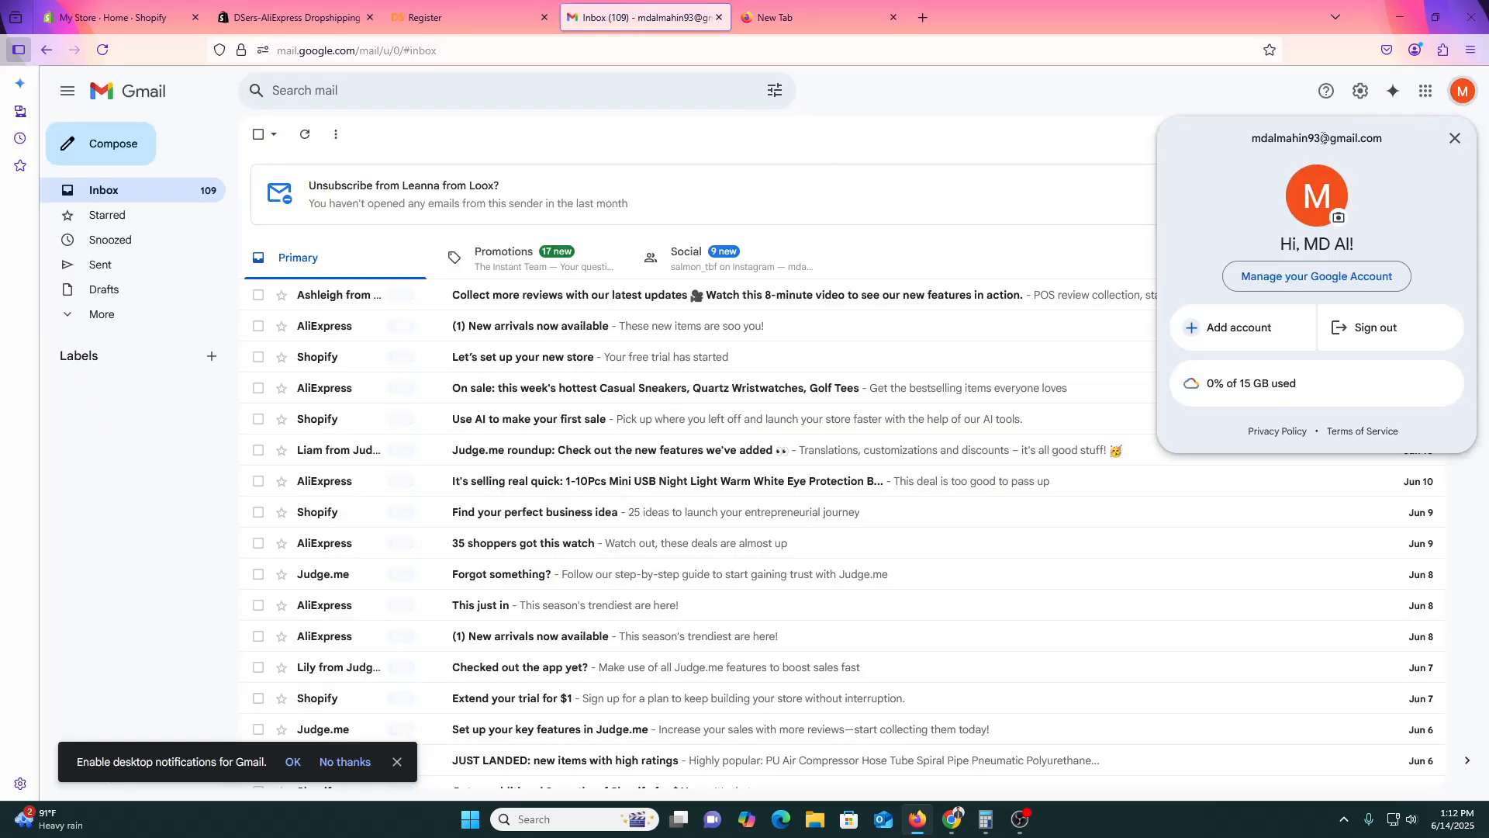
triple_click(1322, 140)
key("ctrl+c")
key("ctrl+Page_Up")
left_click(917, 279)
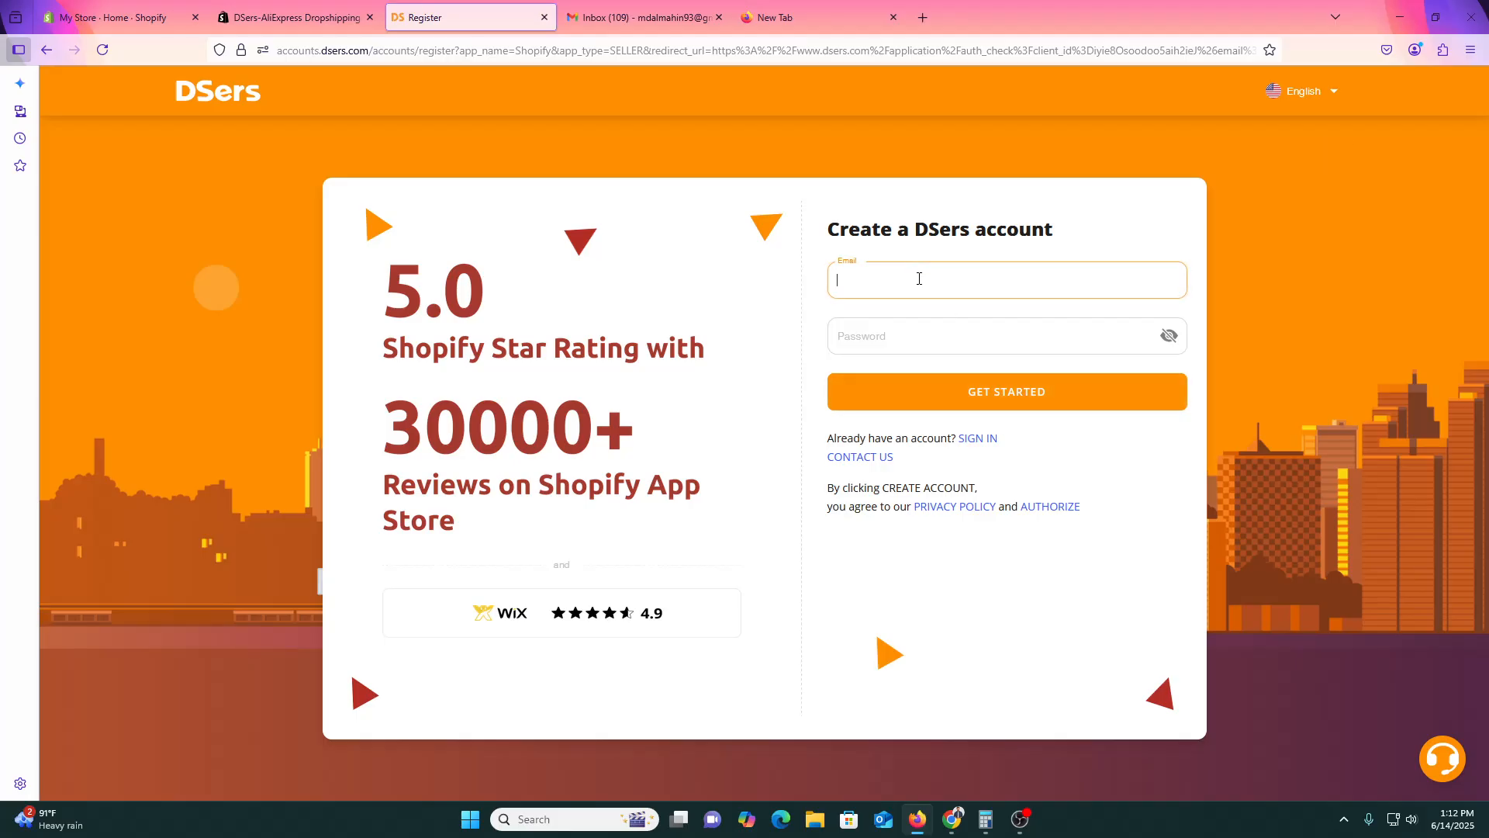
key("ctrl+v")
Fill the password with a Firefox securely generated password and copy it.
left_click(919, 339)
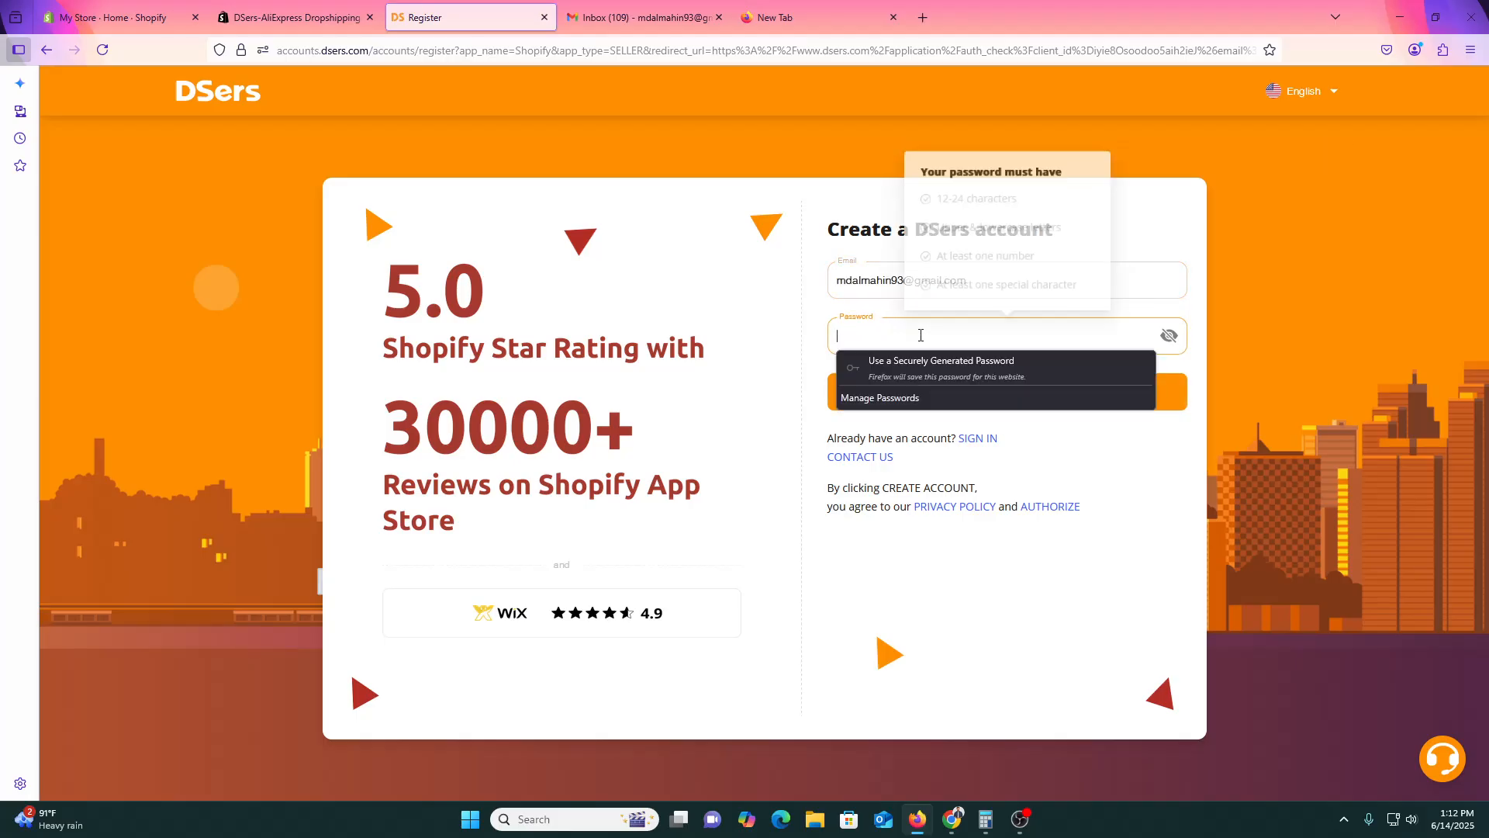
left_click(924, 363)
key("ctrl+a")
key("ctrl+c")
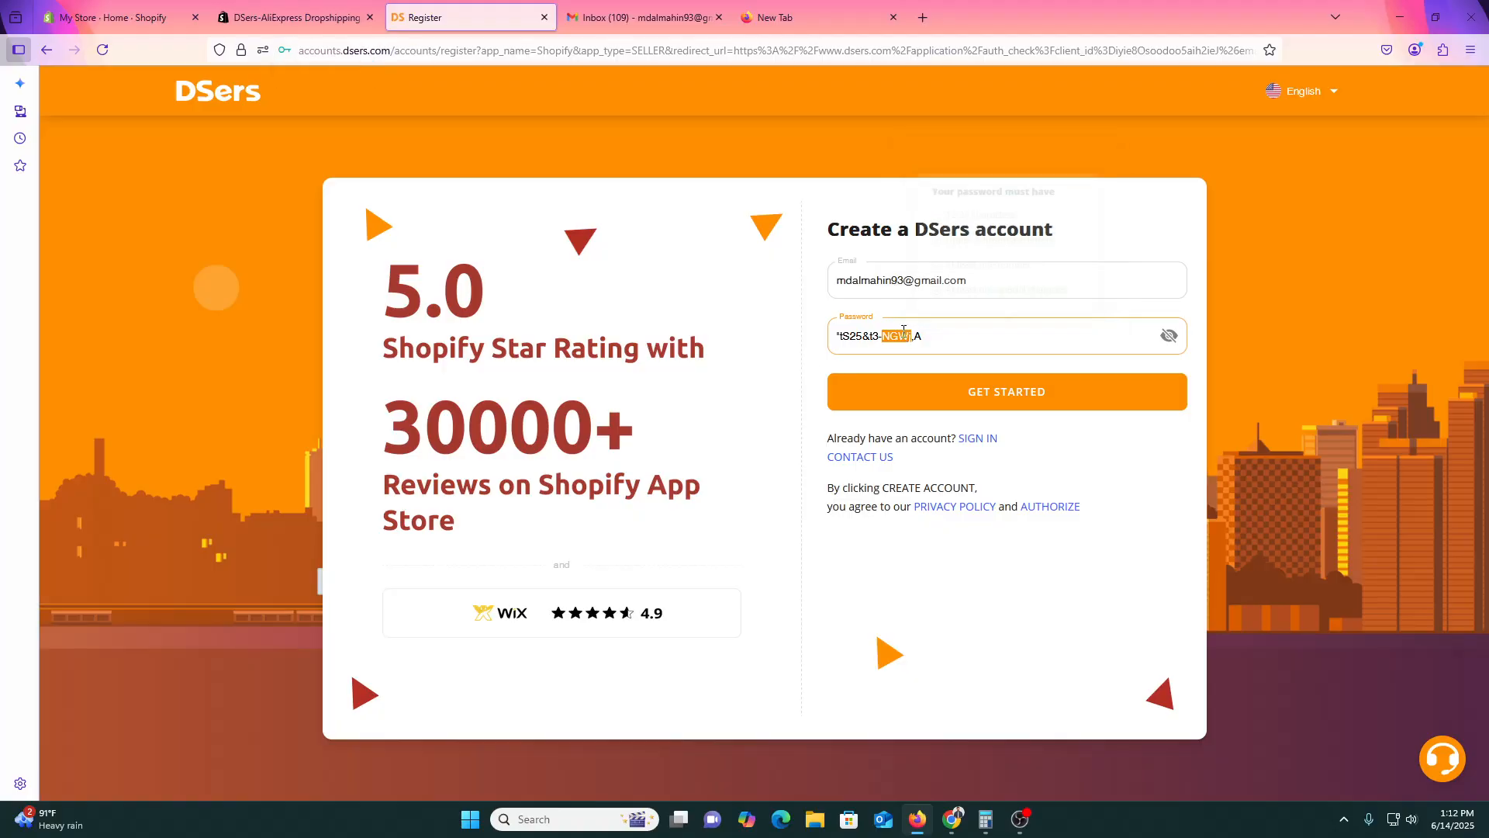
left_click(644, 17)
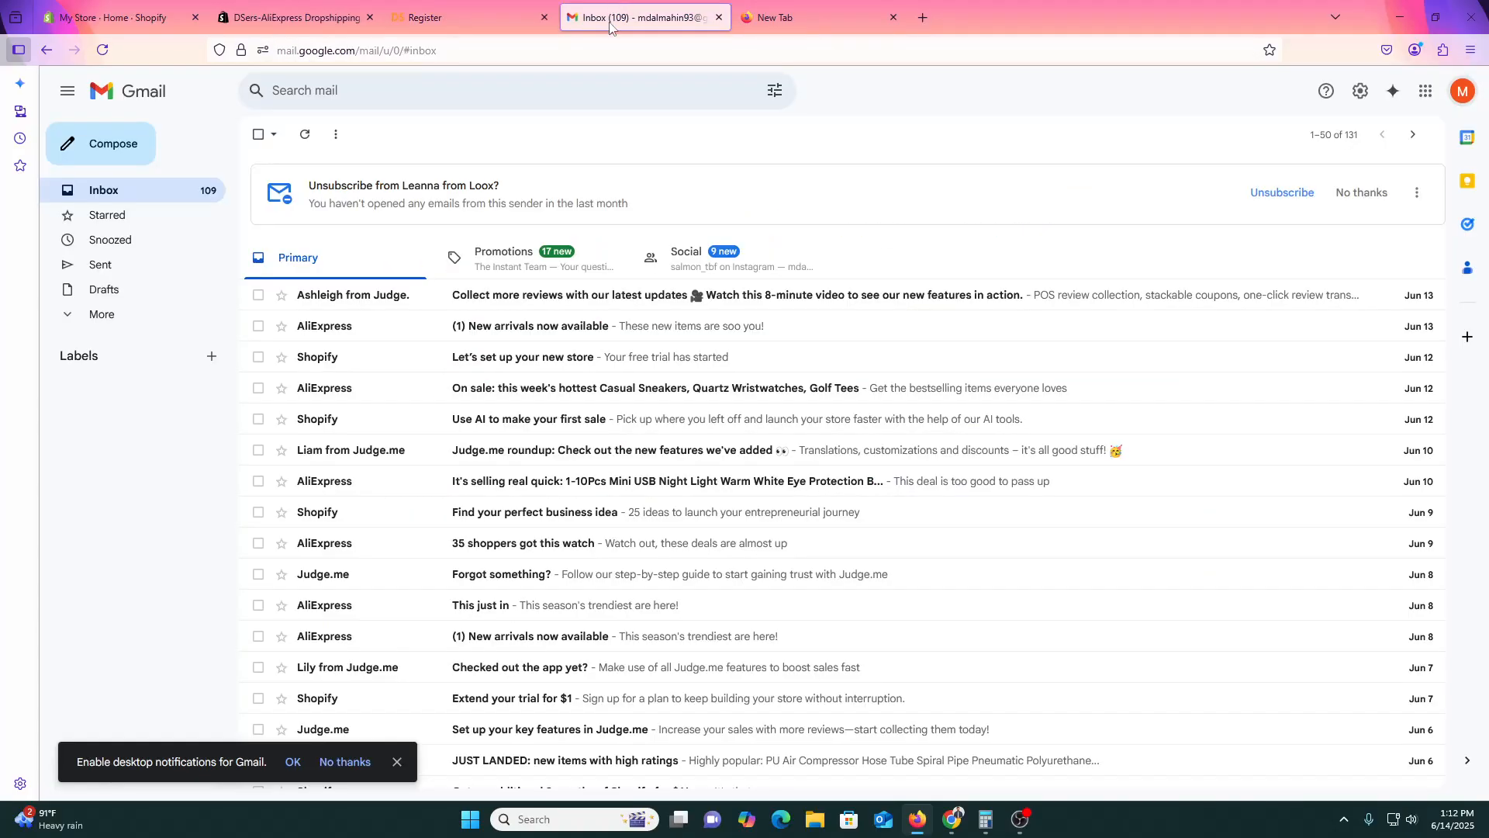
Compose a new Gmail message with the copied DSers password in it.
left_click(108, 146)
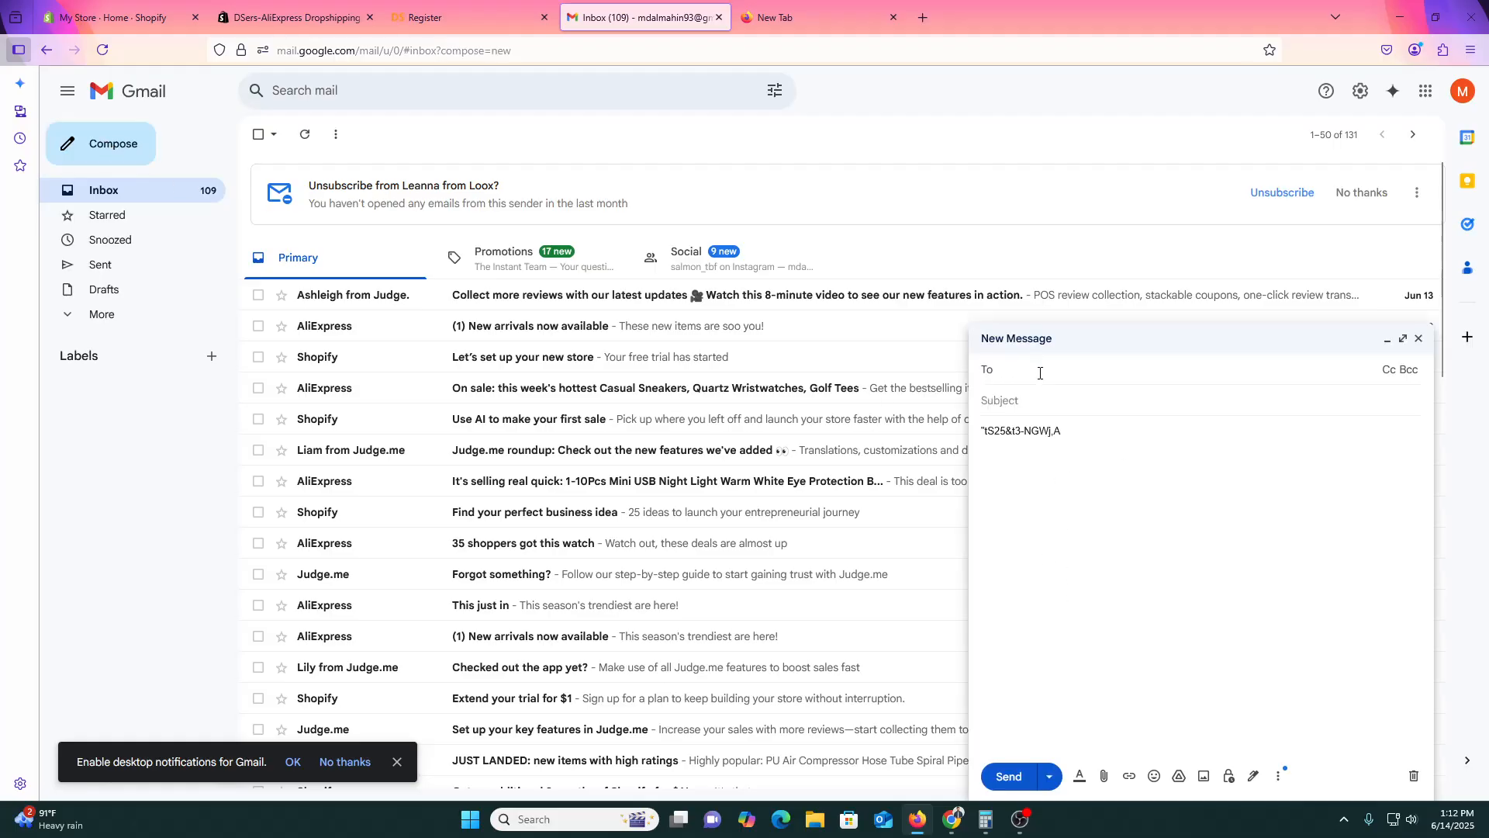
key("ctrl+v")
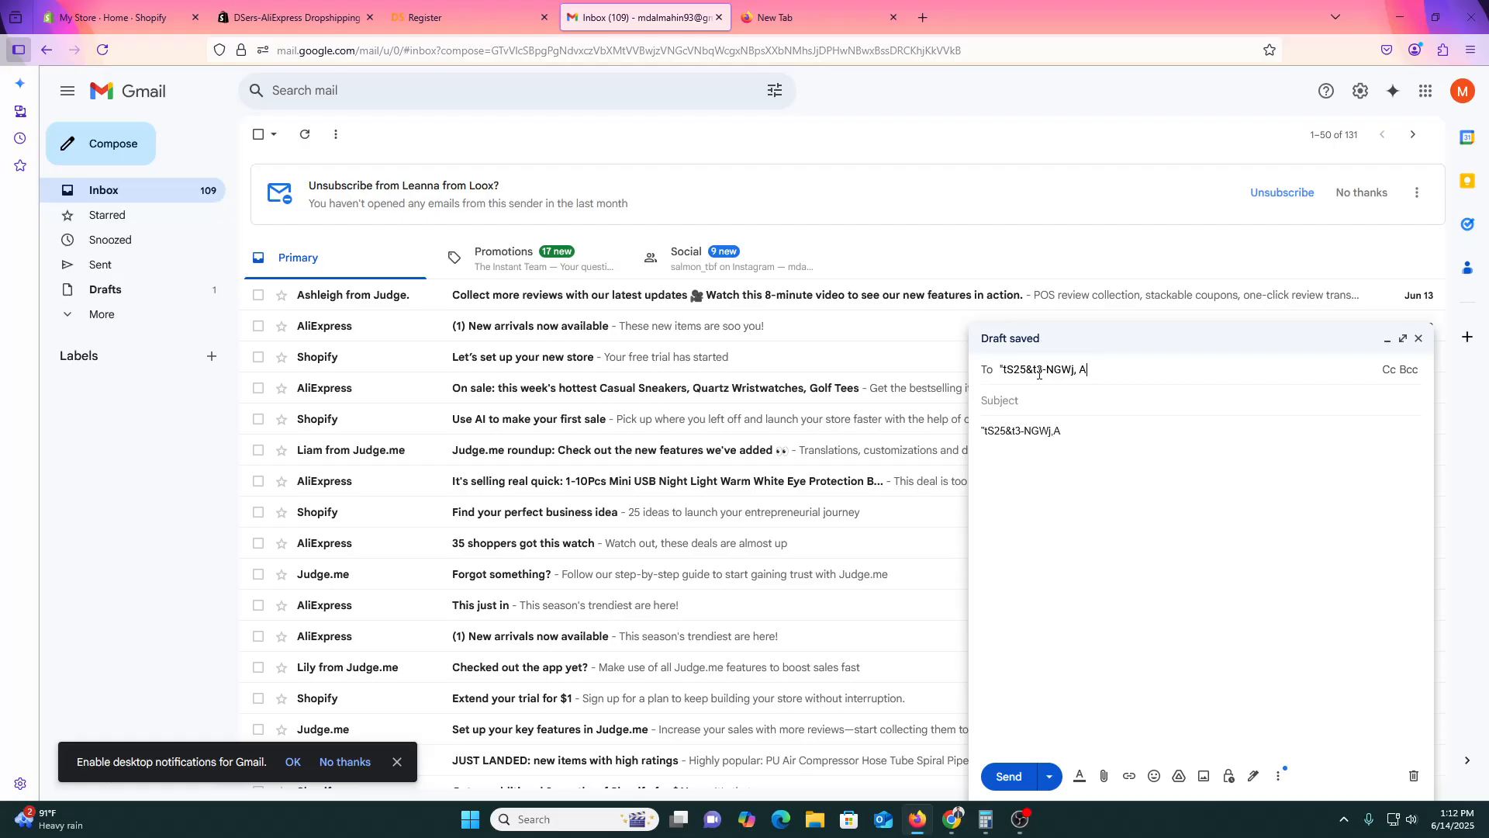
key("ctrl+a")
key("BackSpace")
left_click(1006, 776)
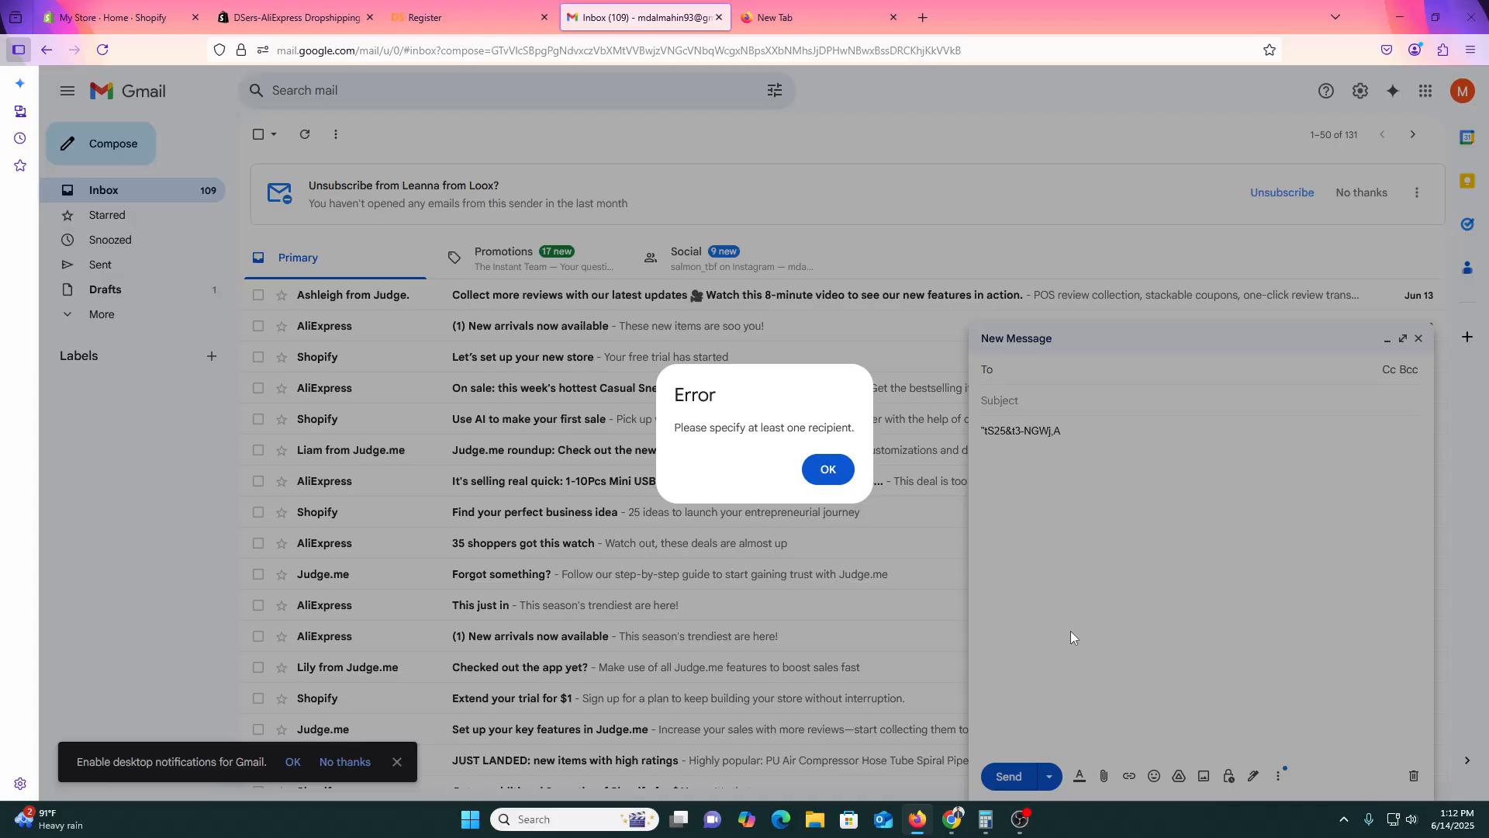
left_click(828, 469)
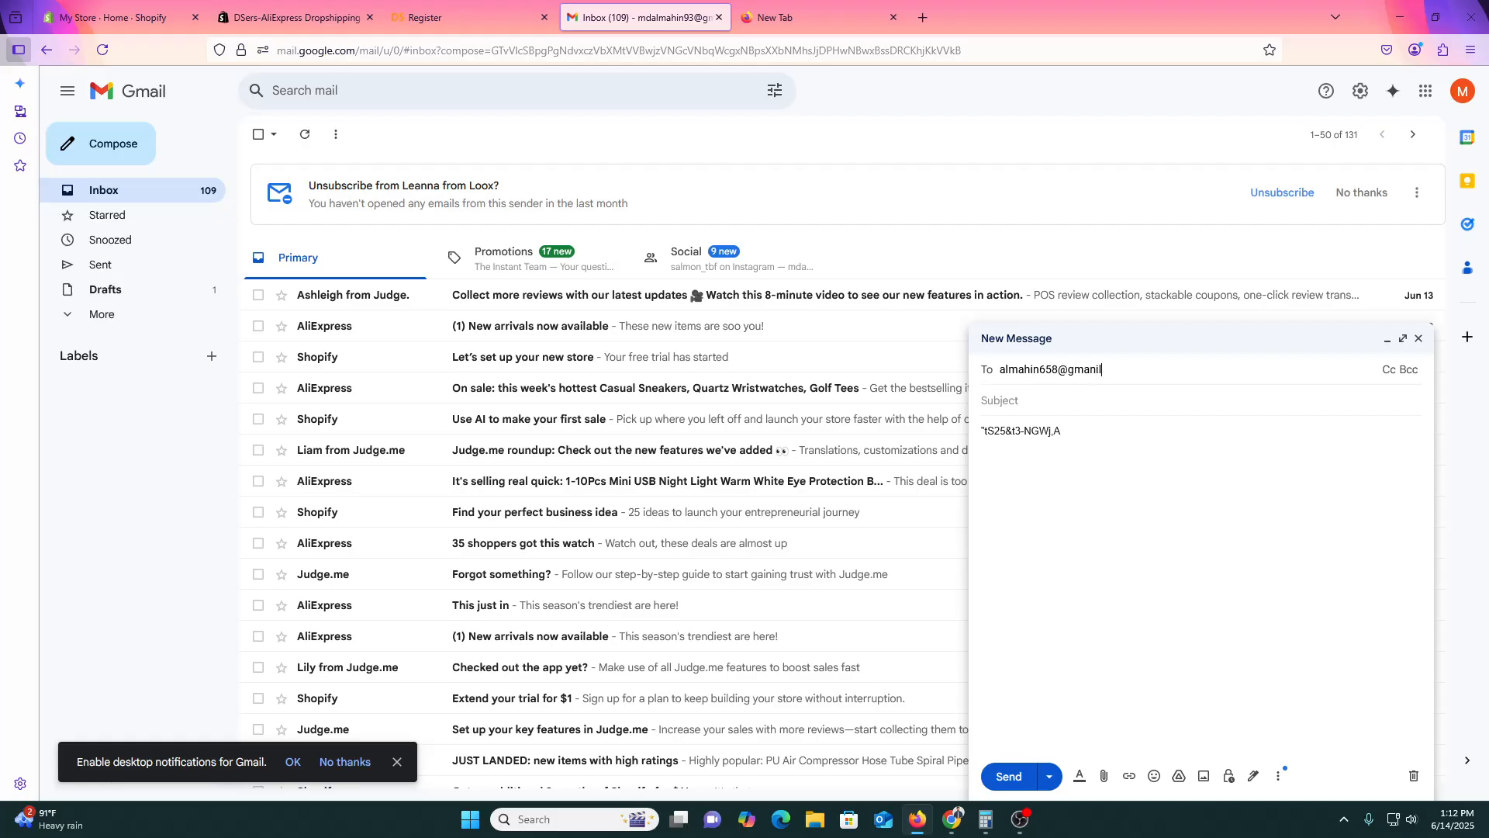
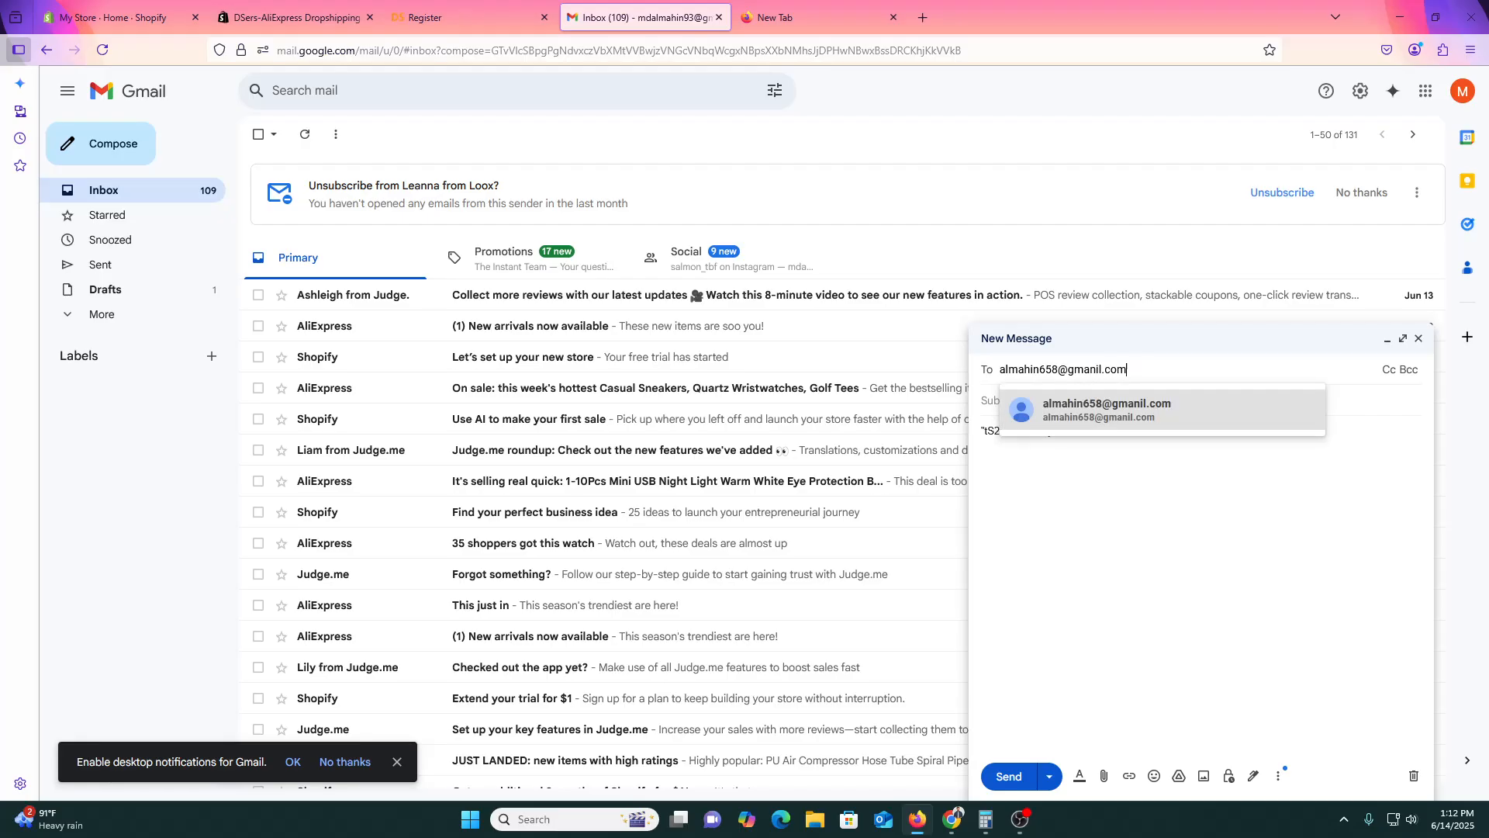
Address the message to the second e-mail account and send it.
left_click(1168, 422)
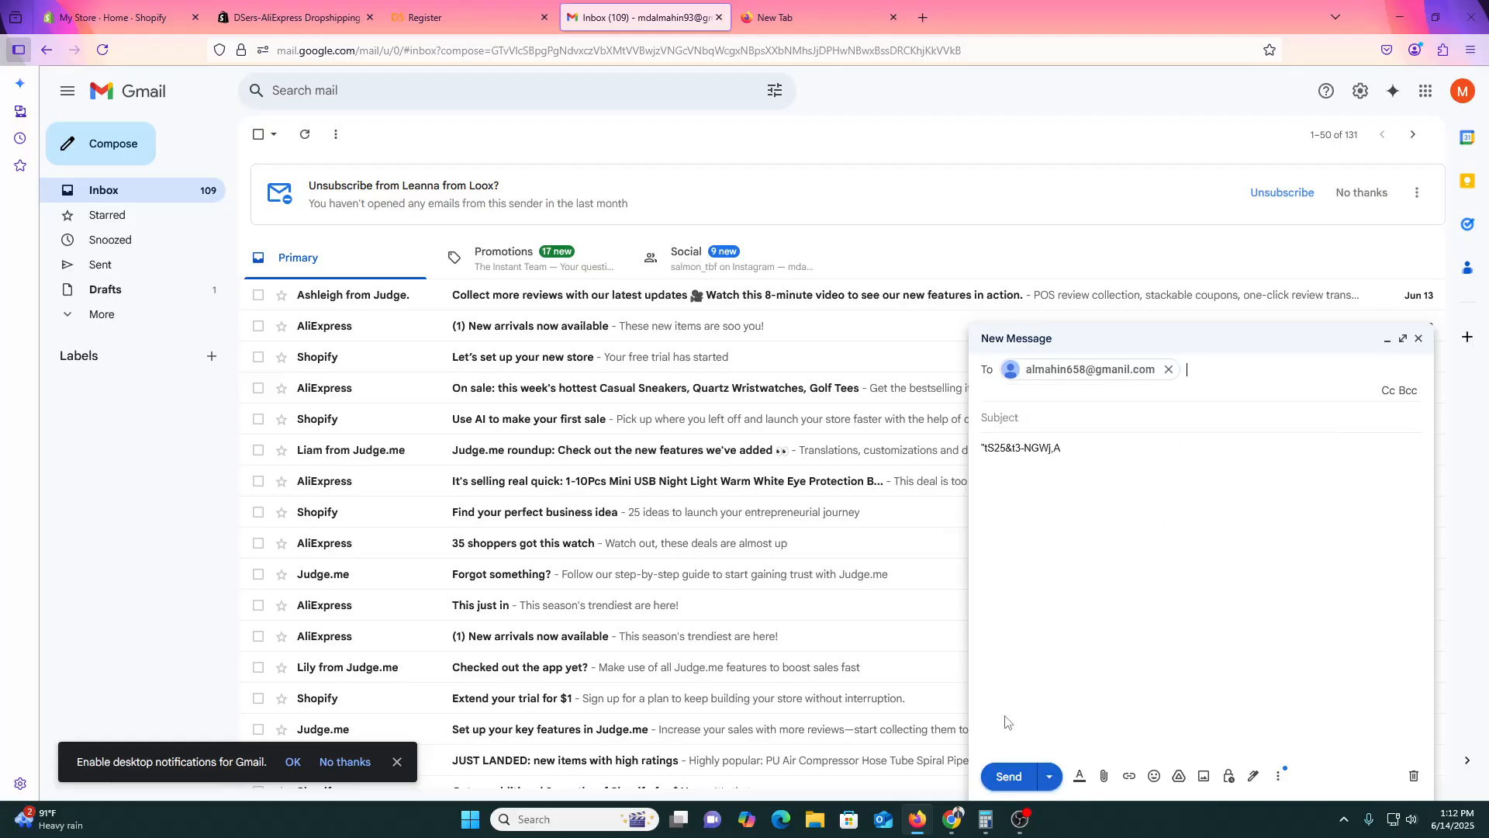
left_click(1035, 438)
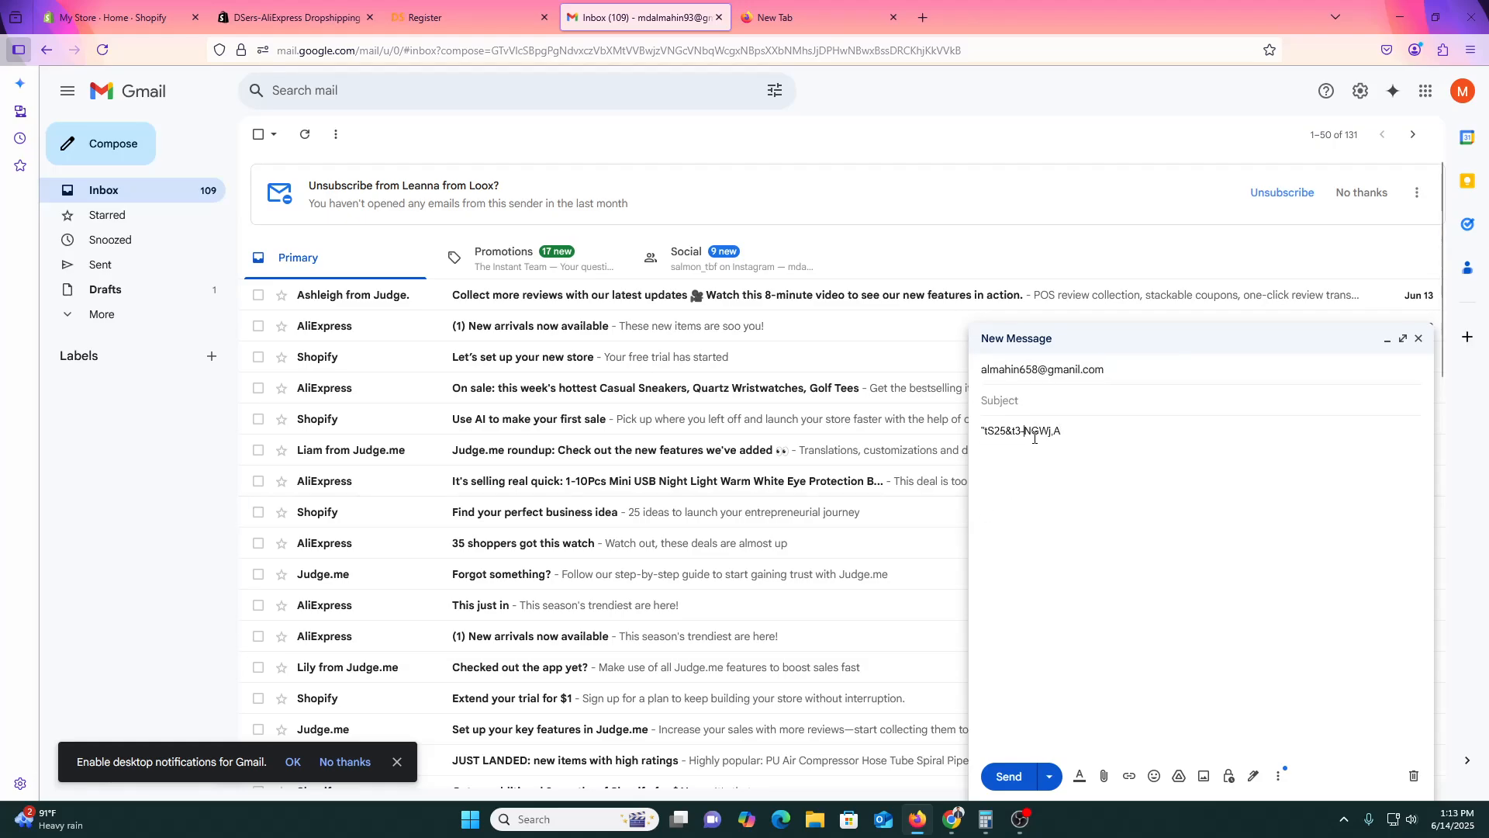
triple_click(1036, 437)
left_click(998, 782)
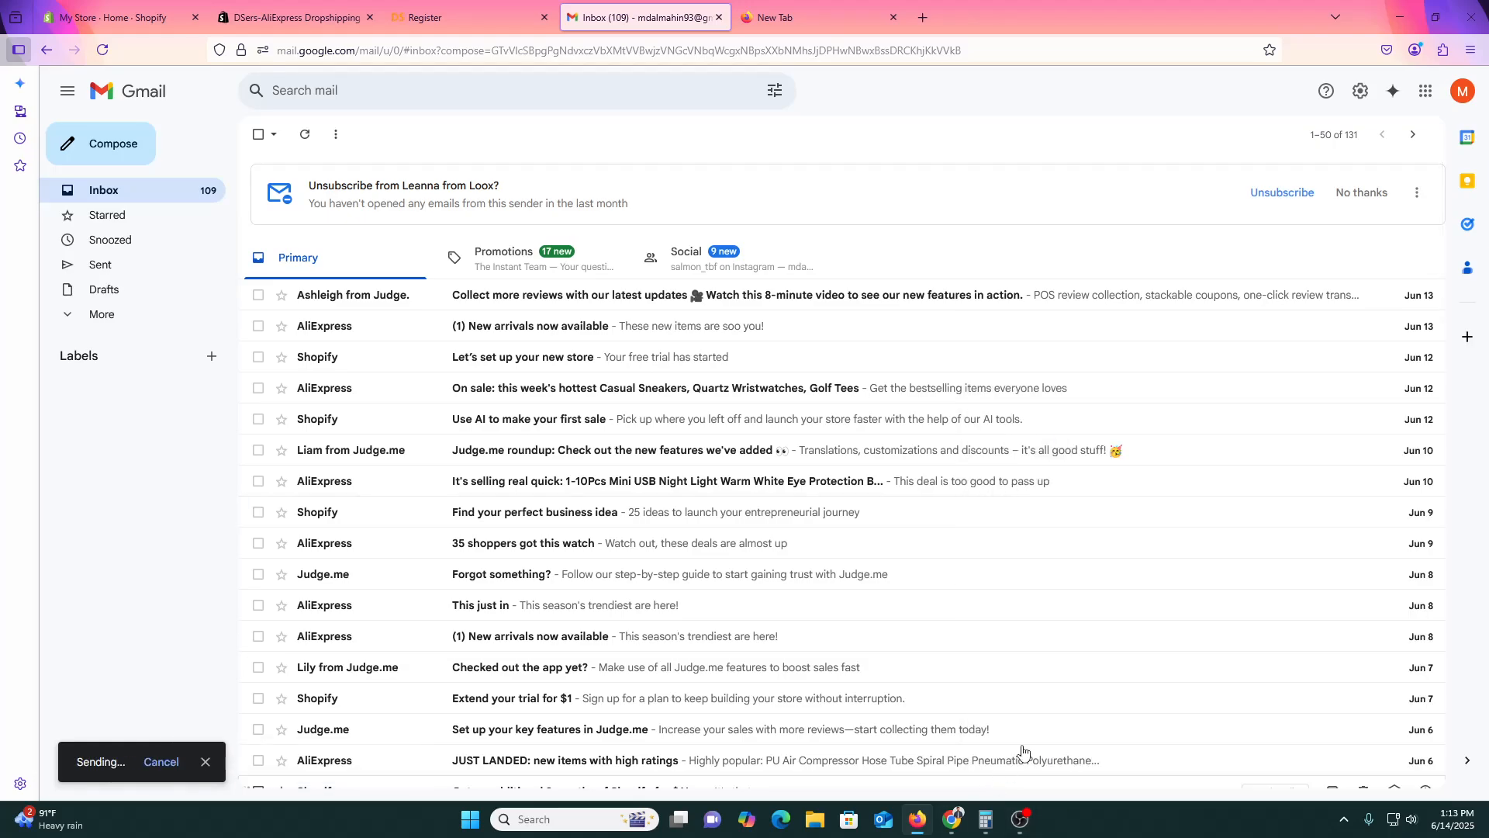
Try registering, then sign in with the already-registered account, declining Firefox's login update.
left_click(481, 17)
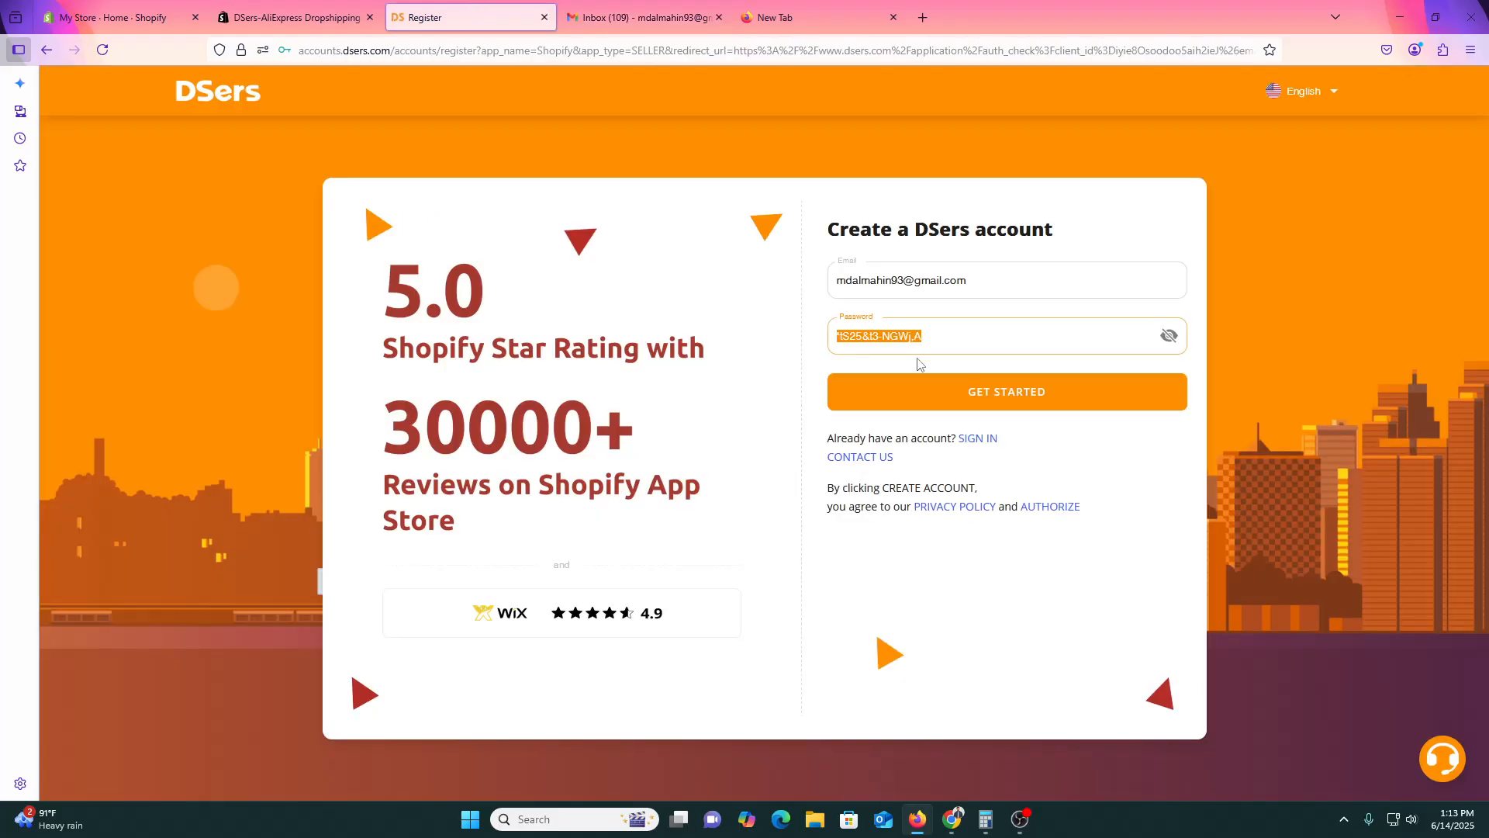
left_click(940, 397)
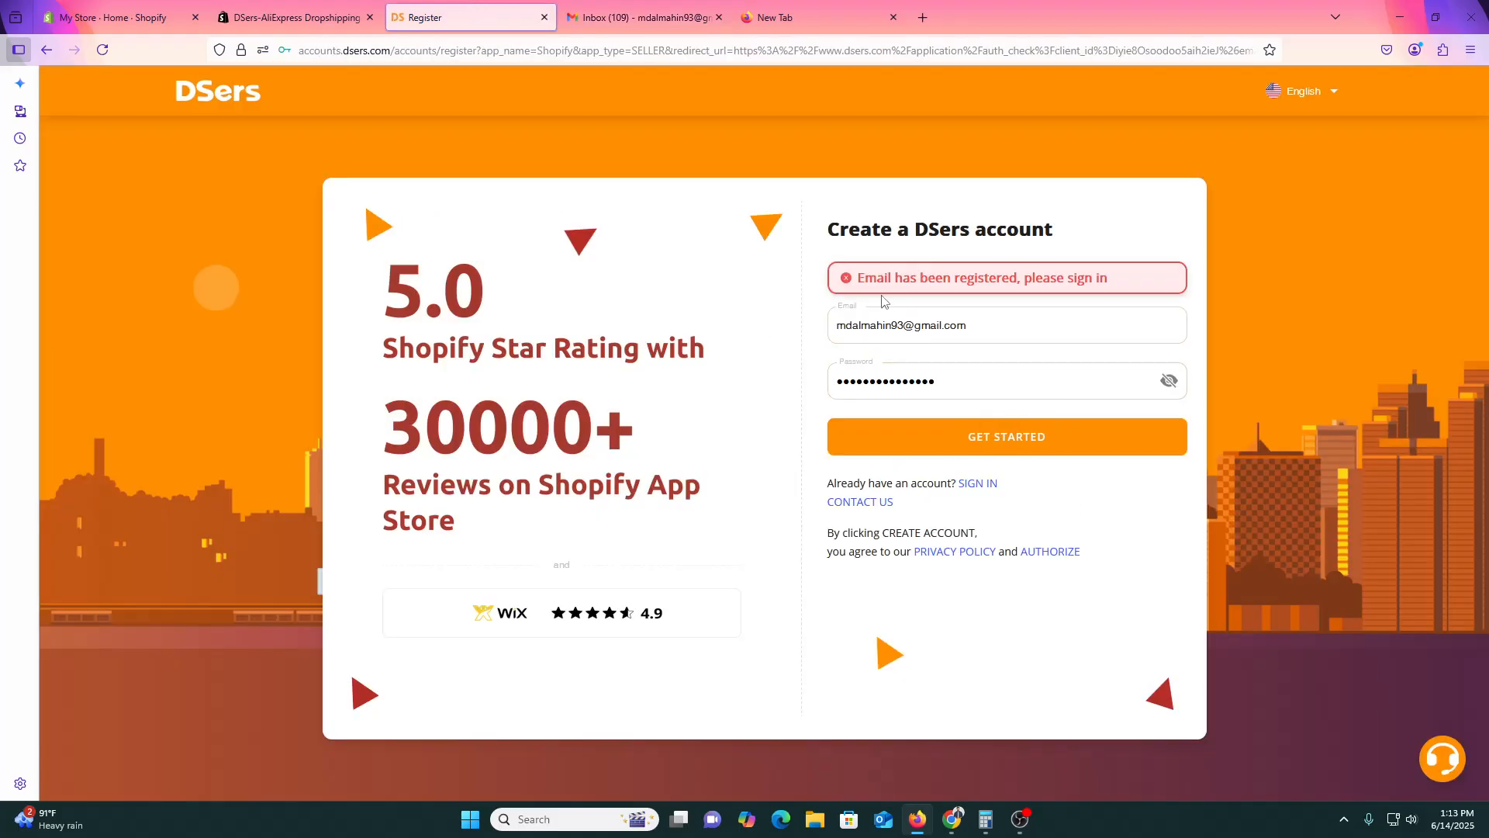
left_click(977, 482)
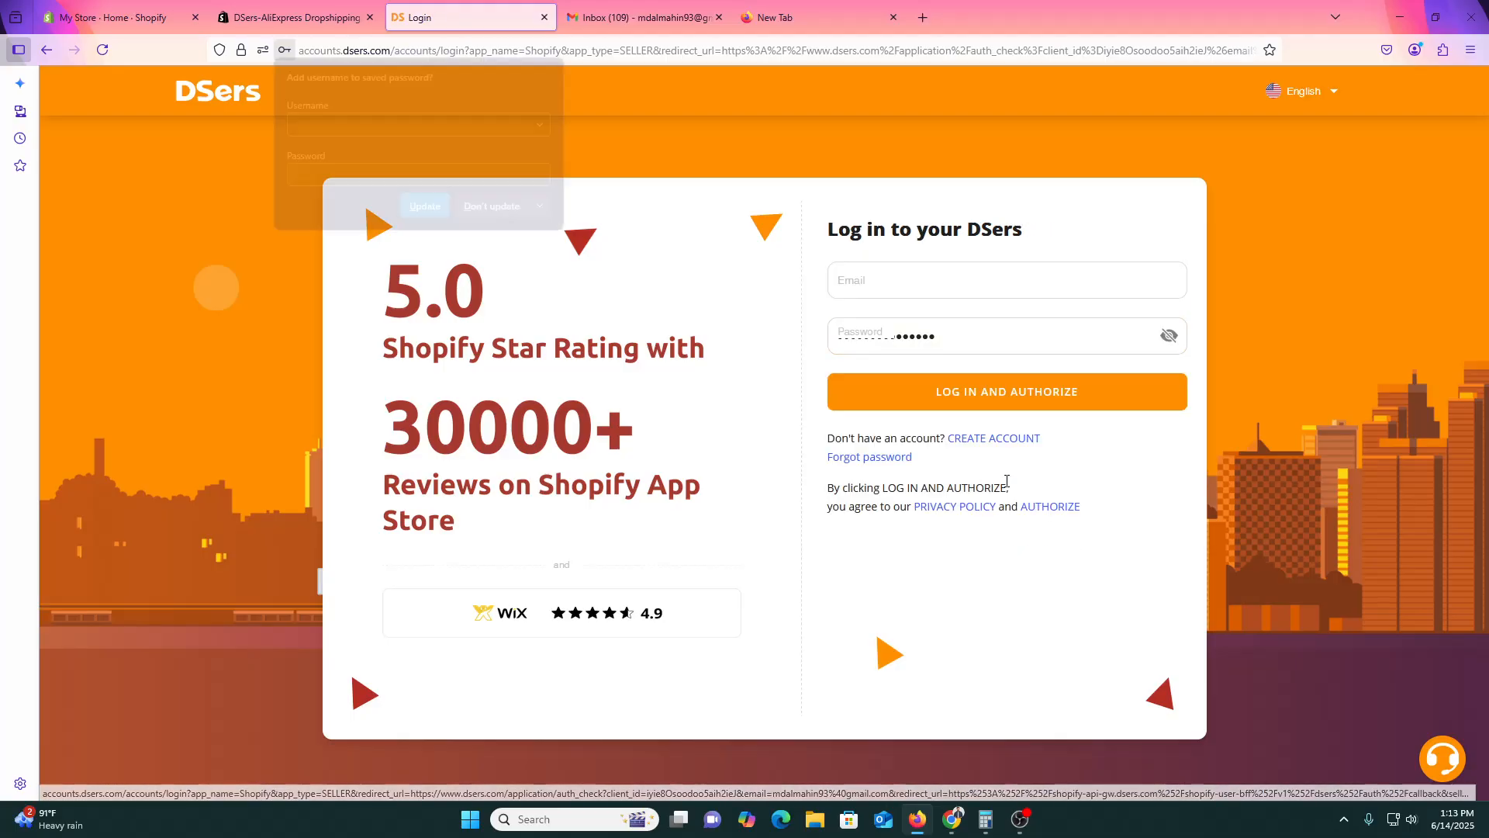
left_click(485, 209)
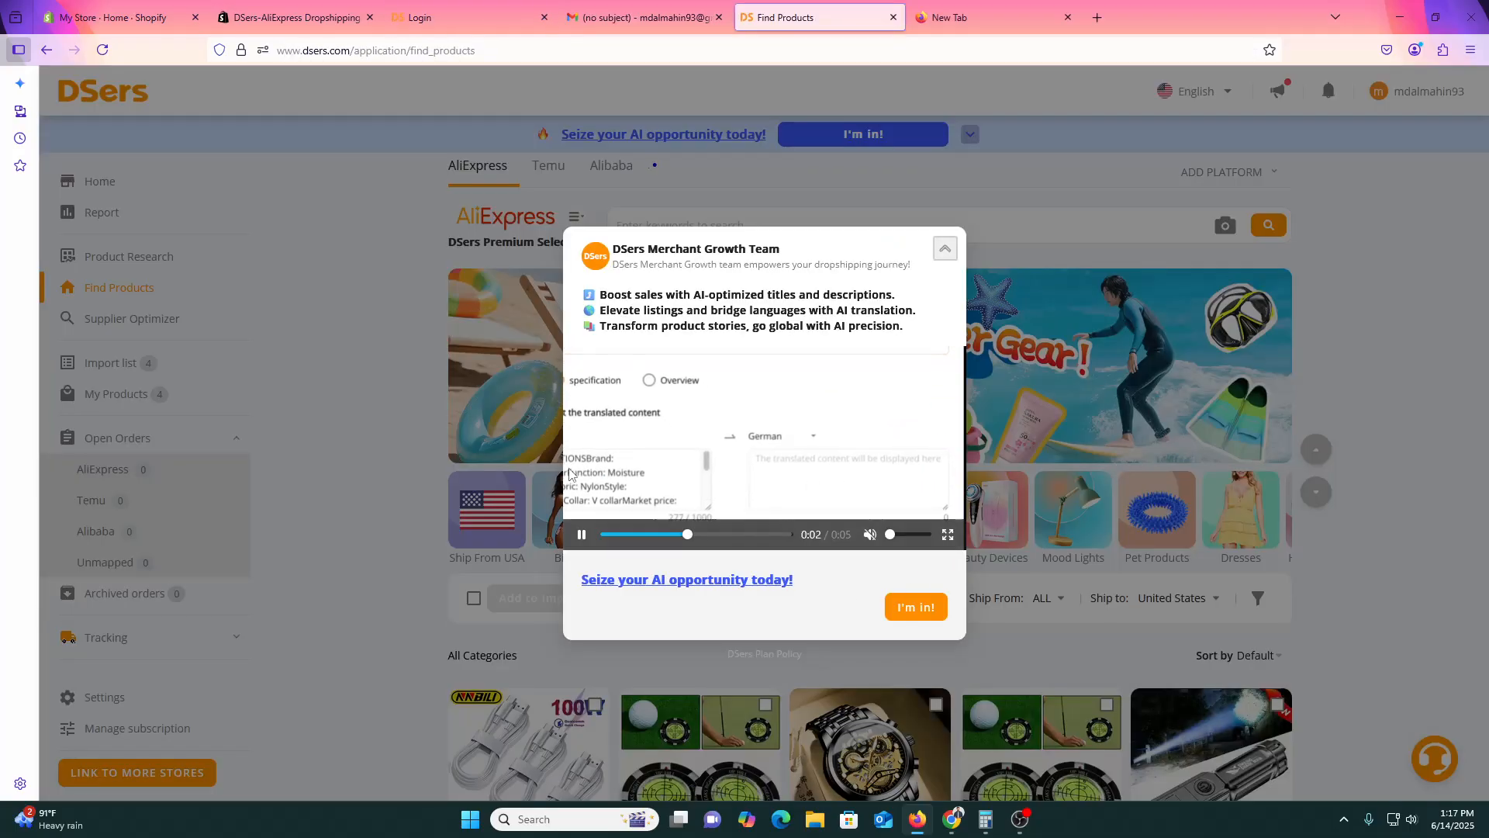
Close the Merchant Growth and TikTok Trending pop-ups and the 'Discover what's new' panel.
left_click(940, 257)
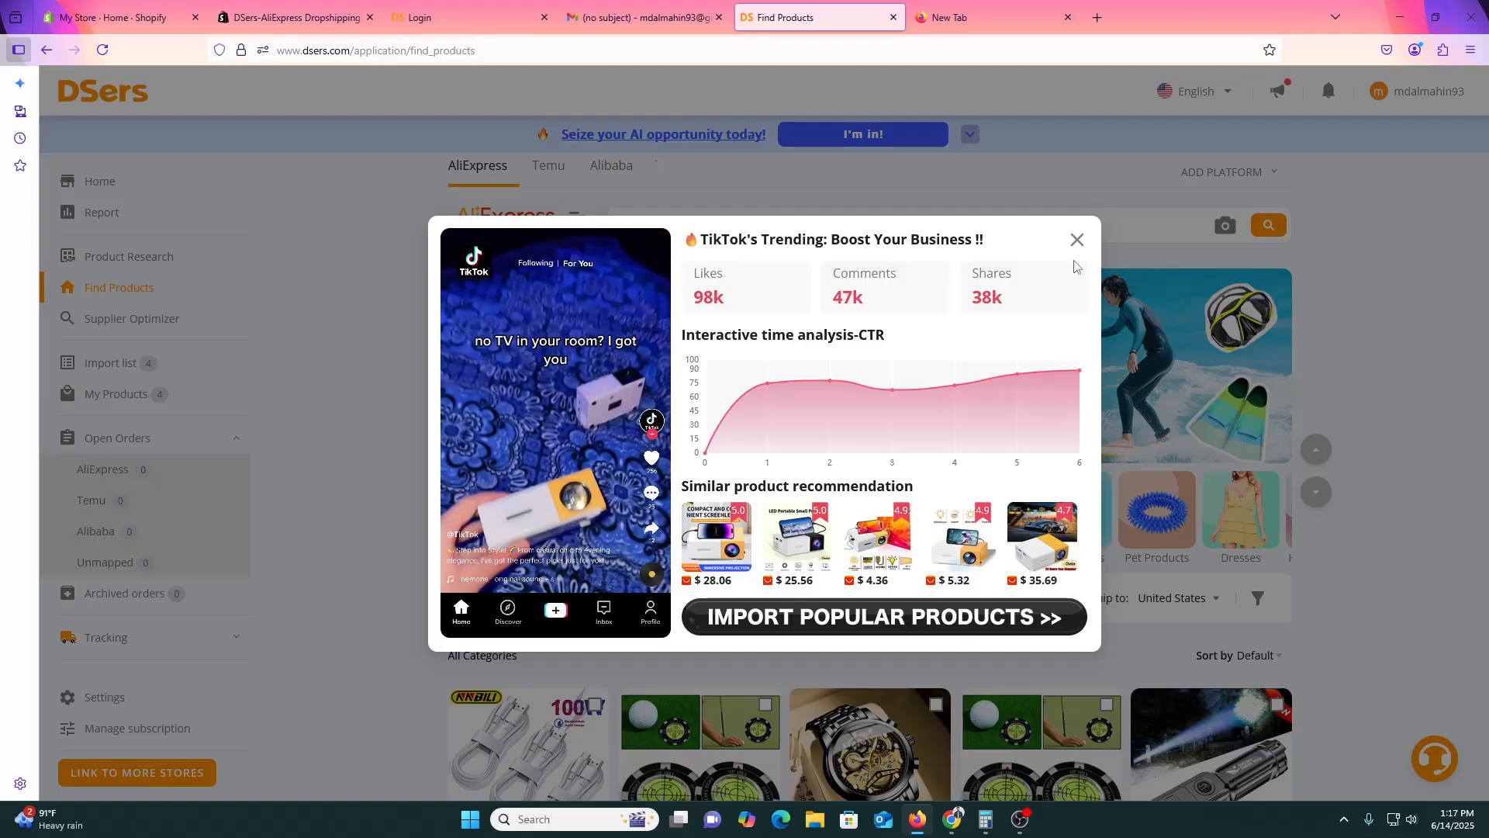
left_click(1078, 240)
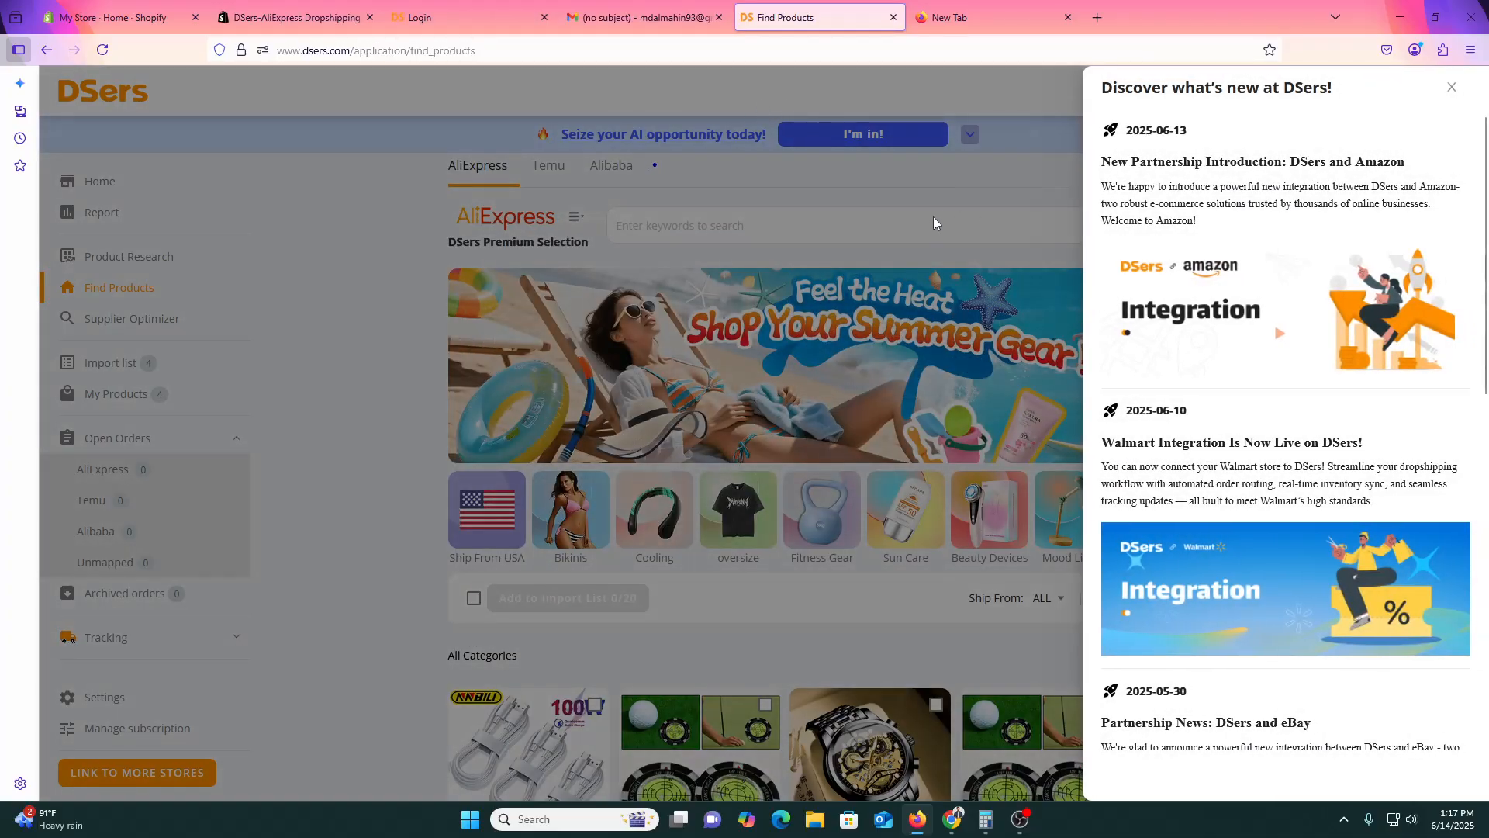
left_click(933, 218)
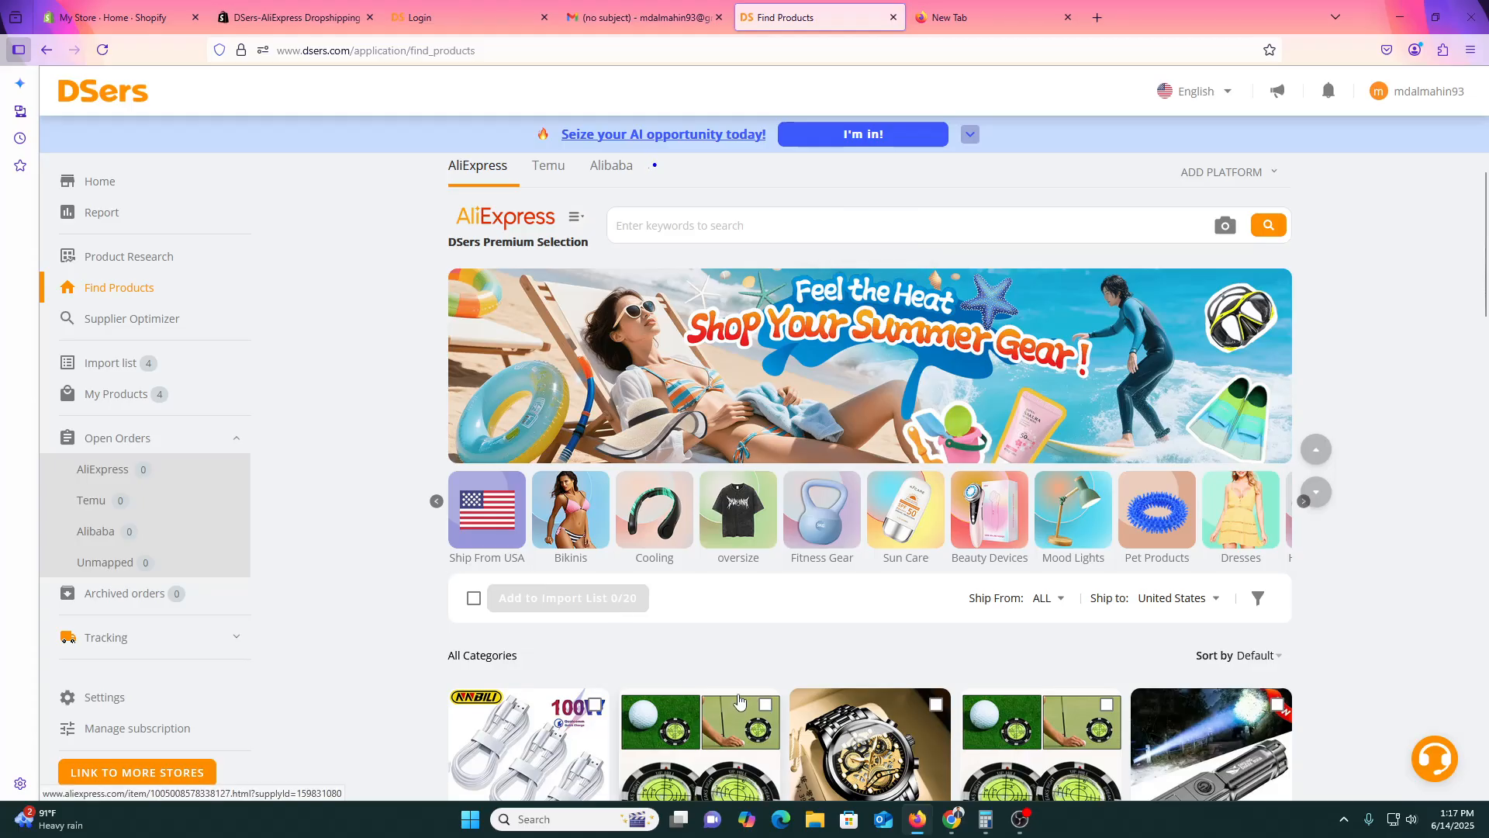
scroll(738, 709, "down", 3)
scroll(468, 239, "up", 4)
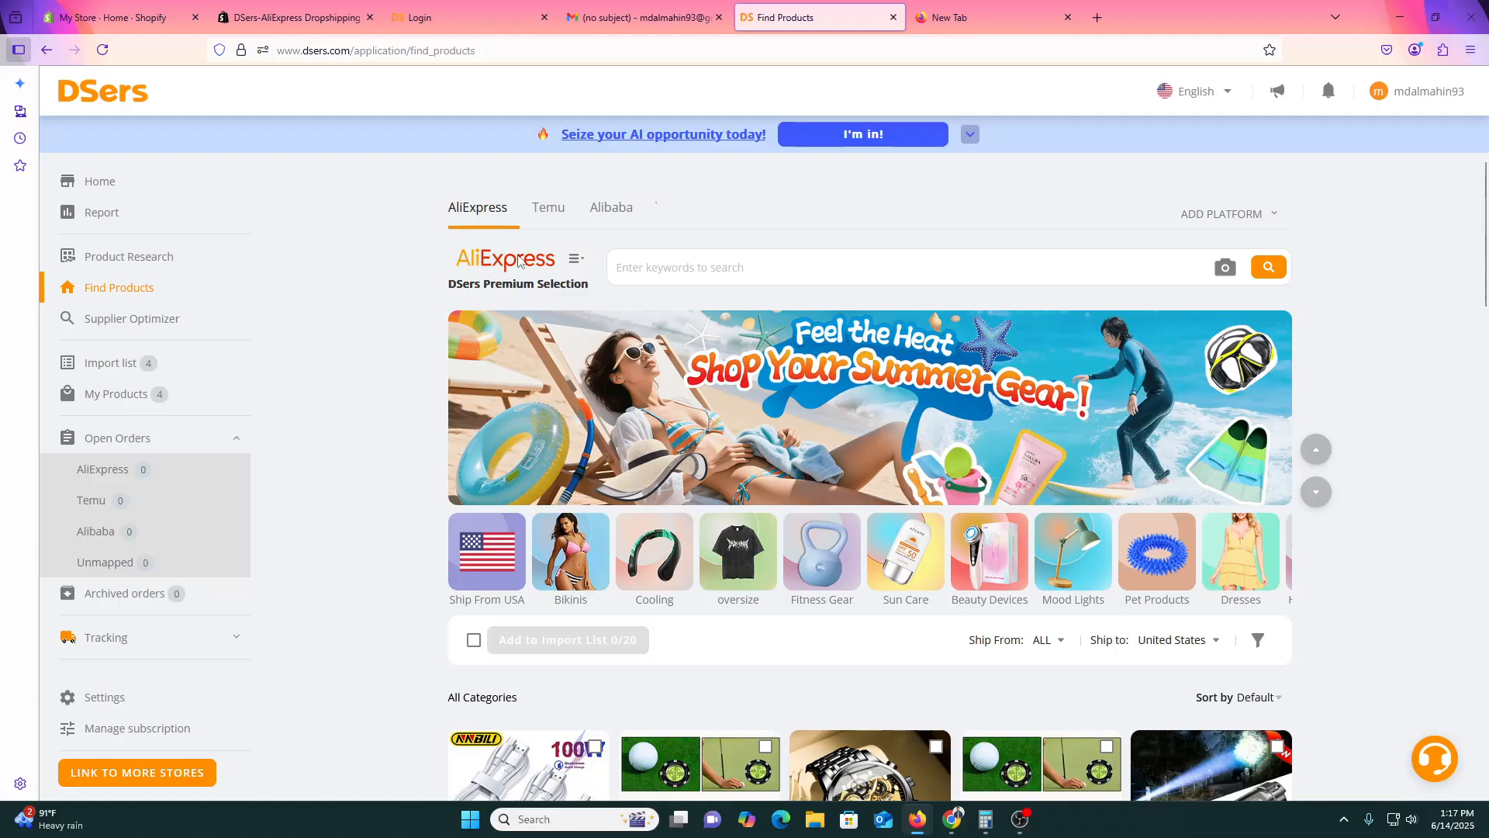
left_click(116, 17)
Launch DSers-AliExpress Dropshipping from Settings > Apps and sales channels with Open app.
left_click(233, 300)
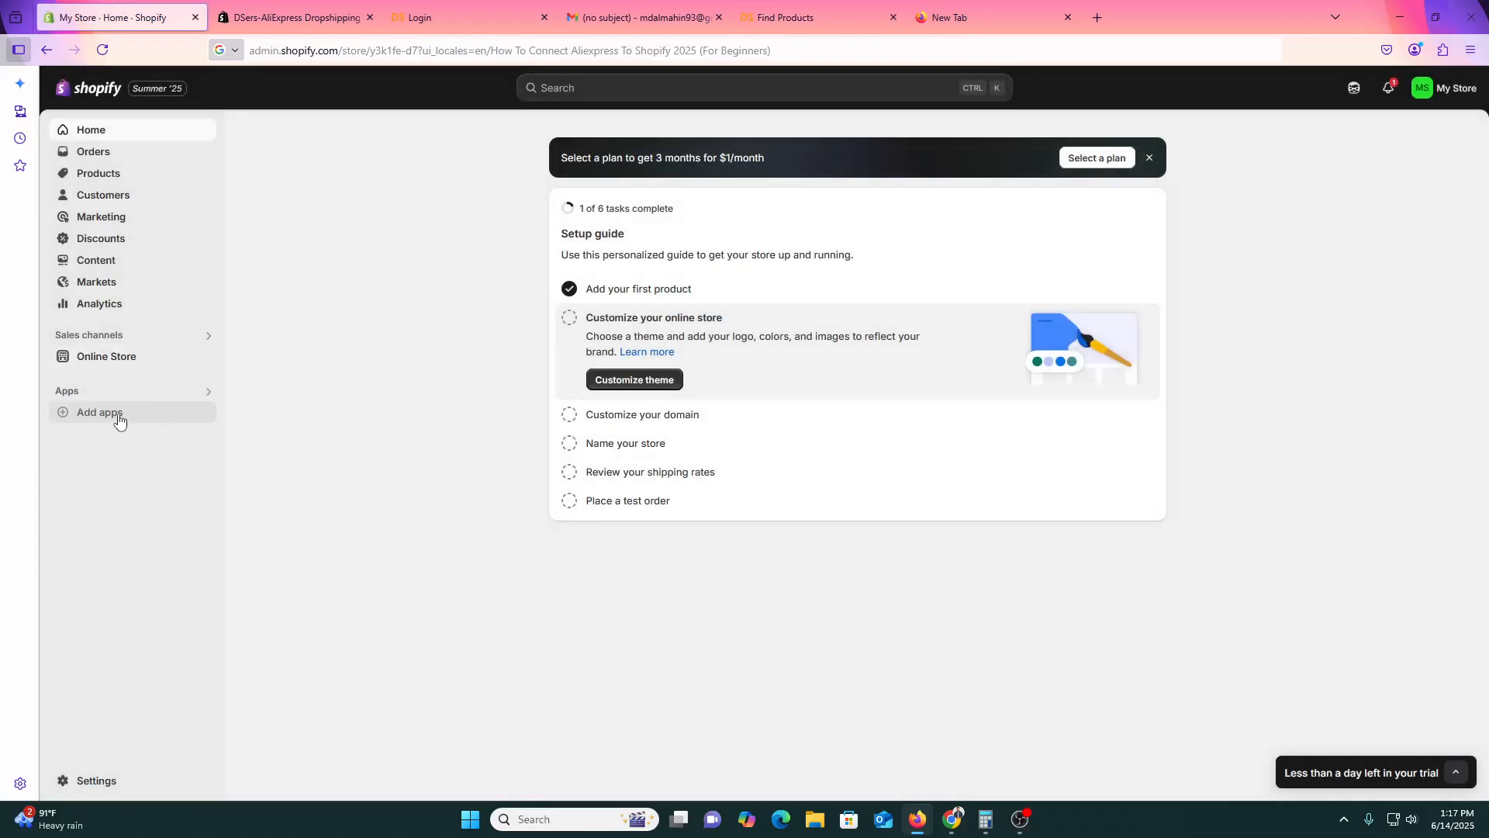
left_click(199, 773)
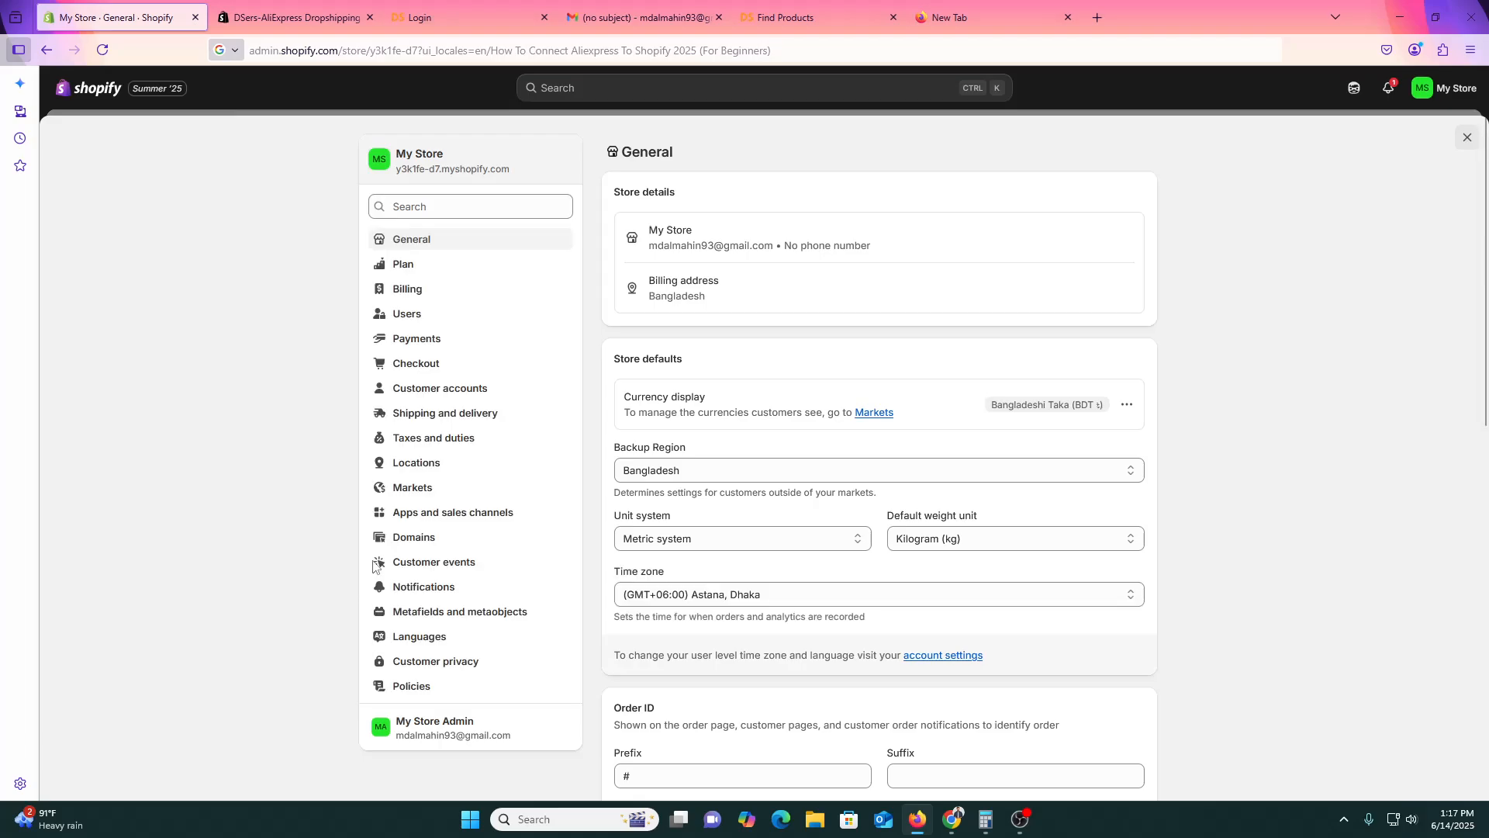
left_click(426, 516)
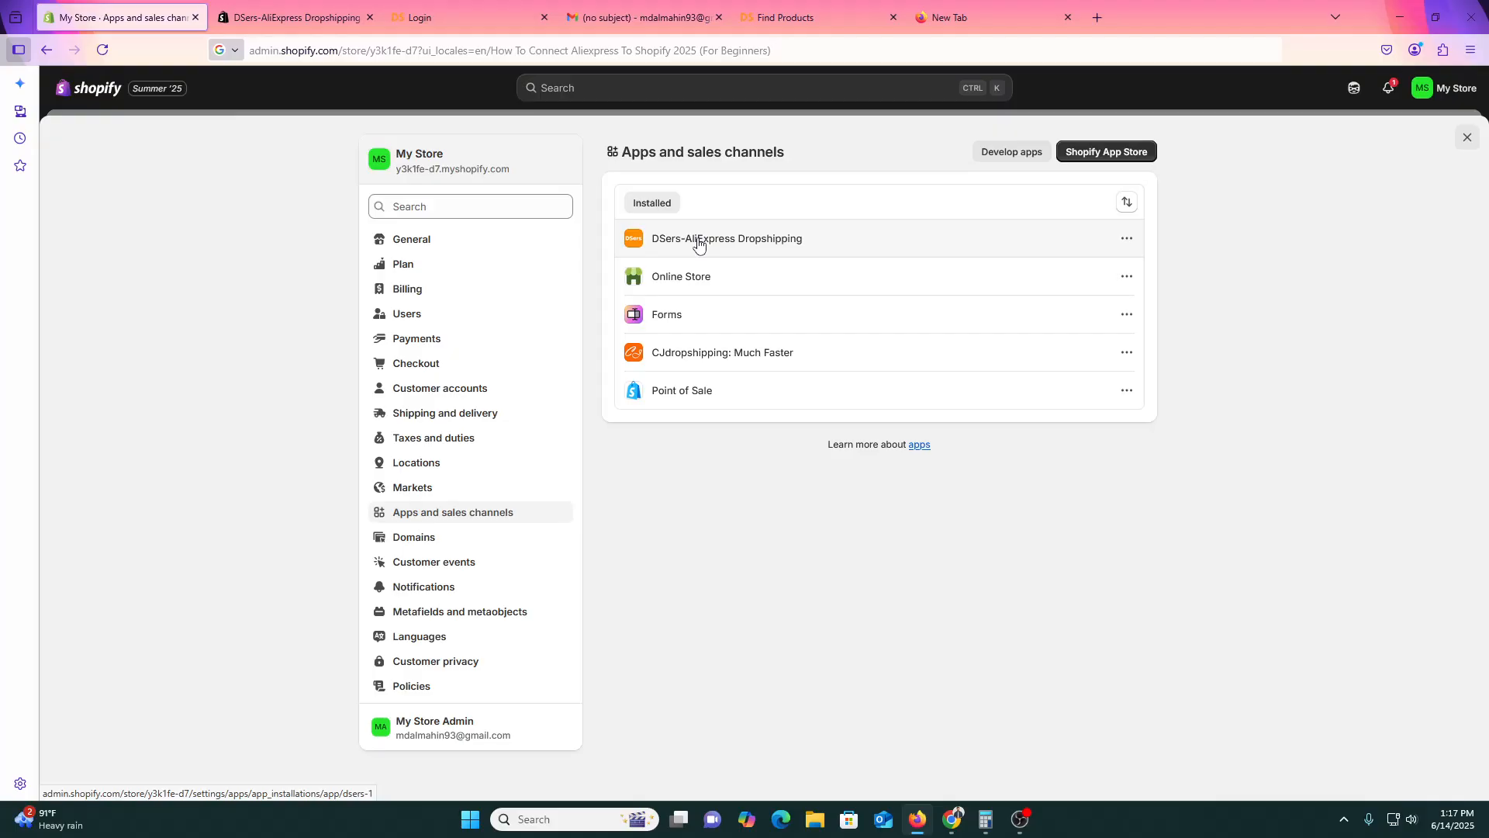
left_click(784, 243)
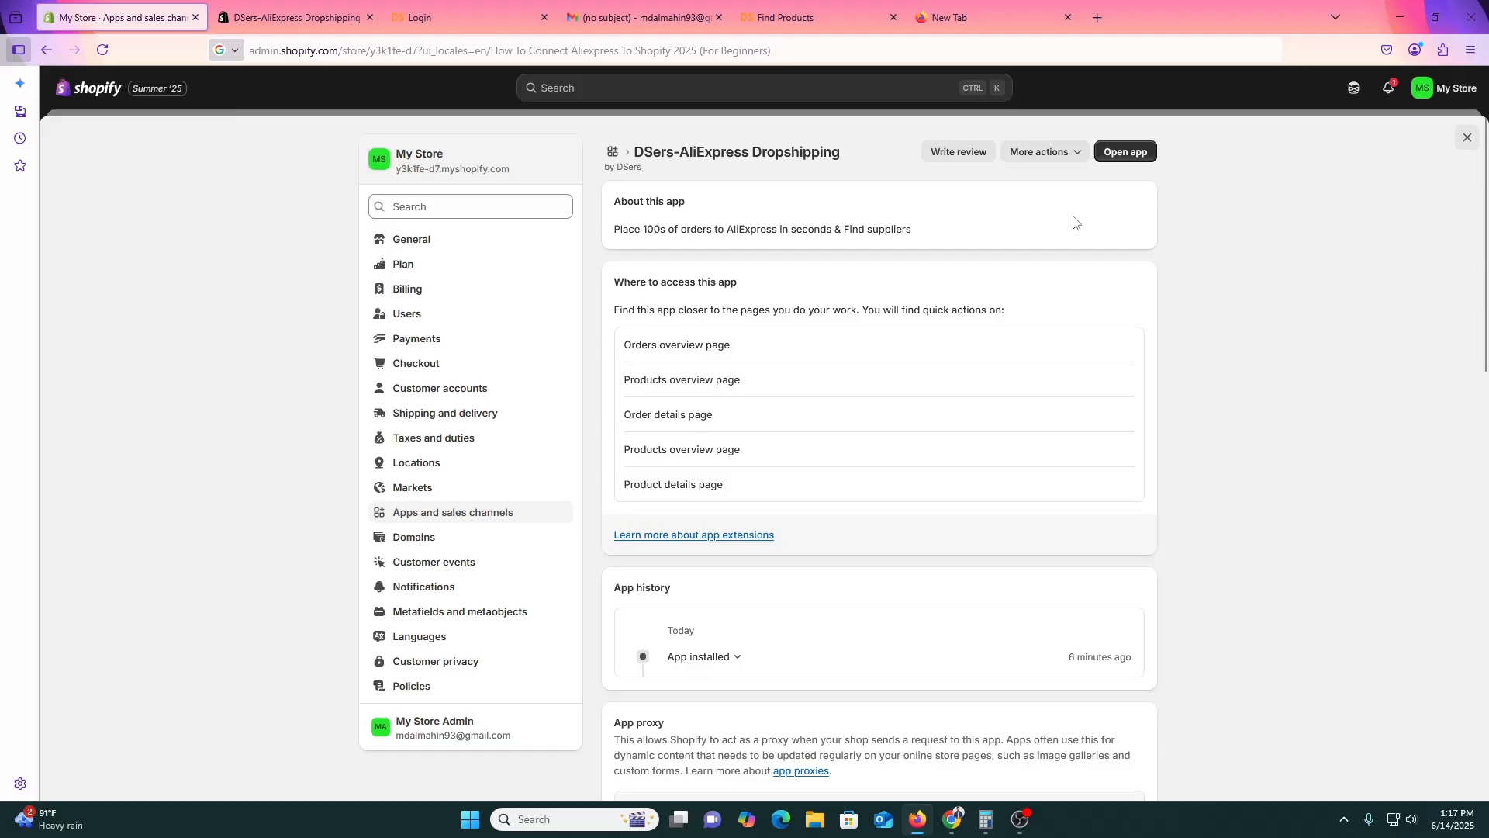
left_click(1132, 153)
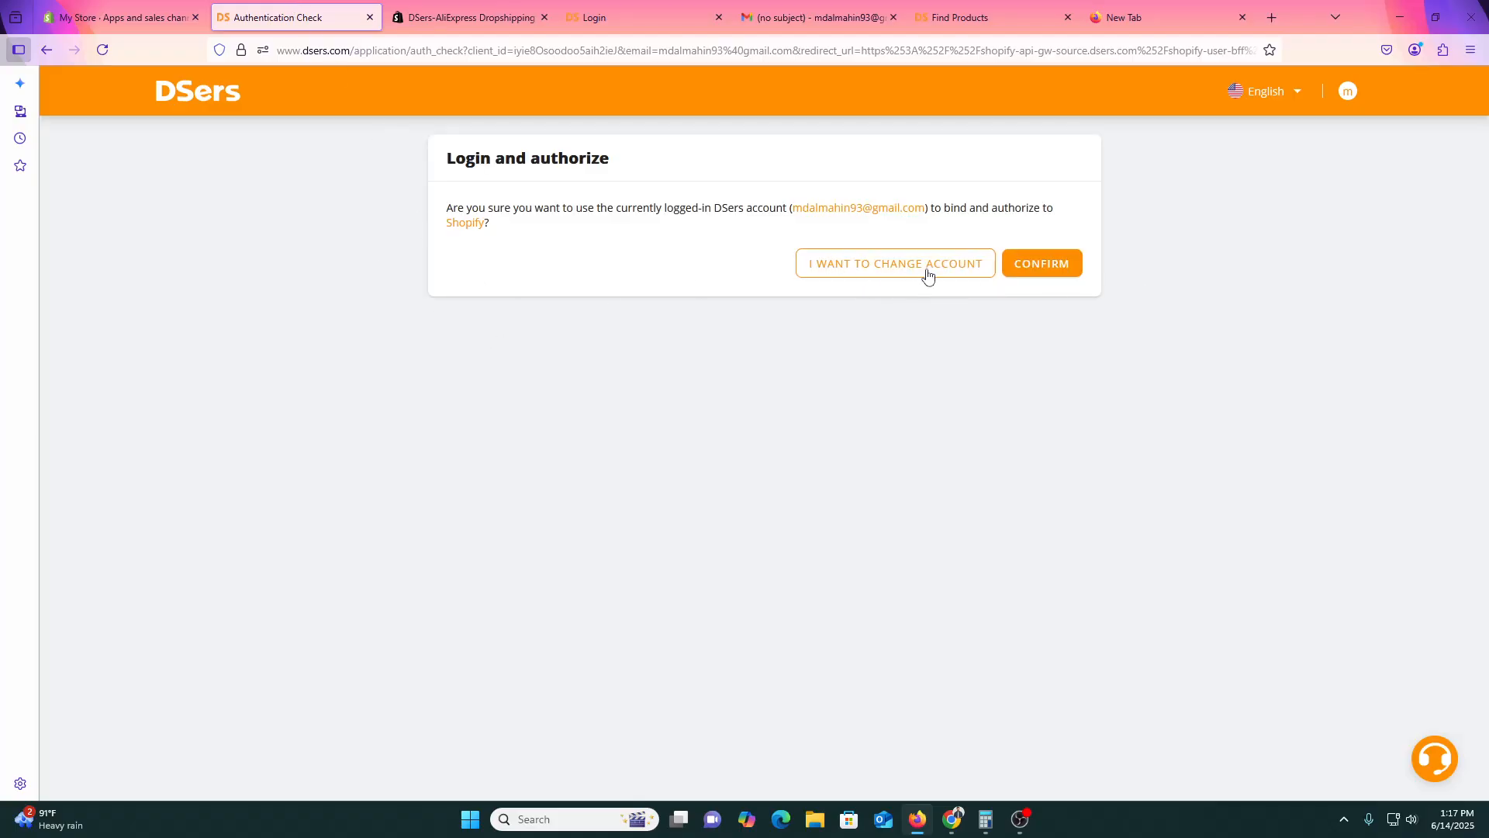
Confirm the logged-in DSers account for Shopify and read the abnormal stores authorization dialog.
left_click(1049, 265)
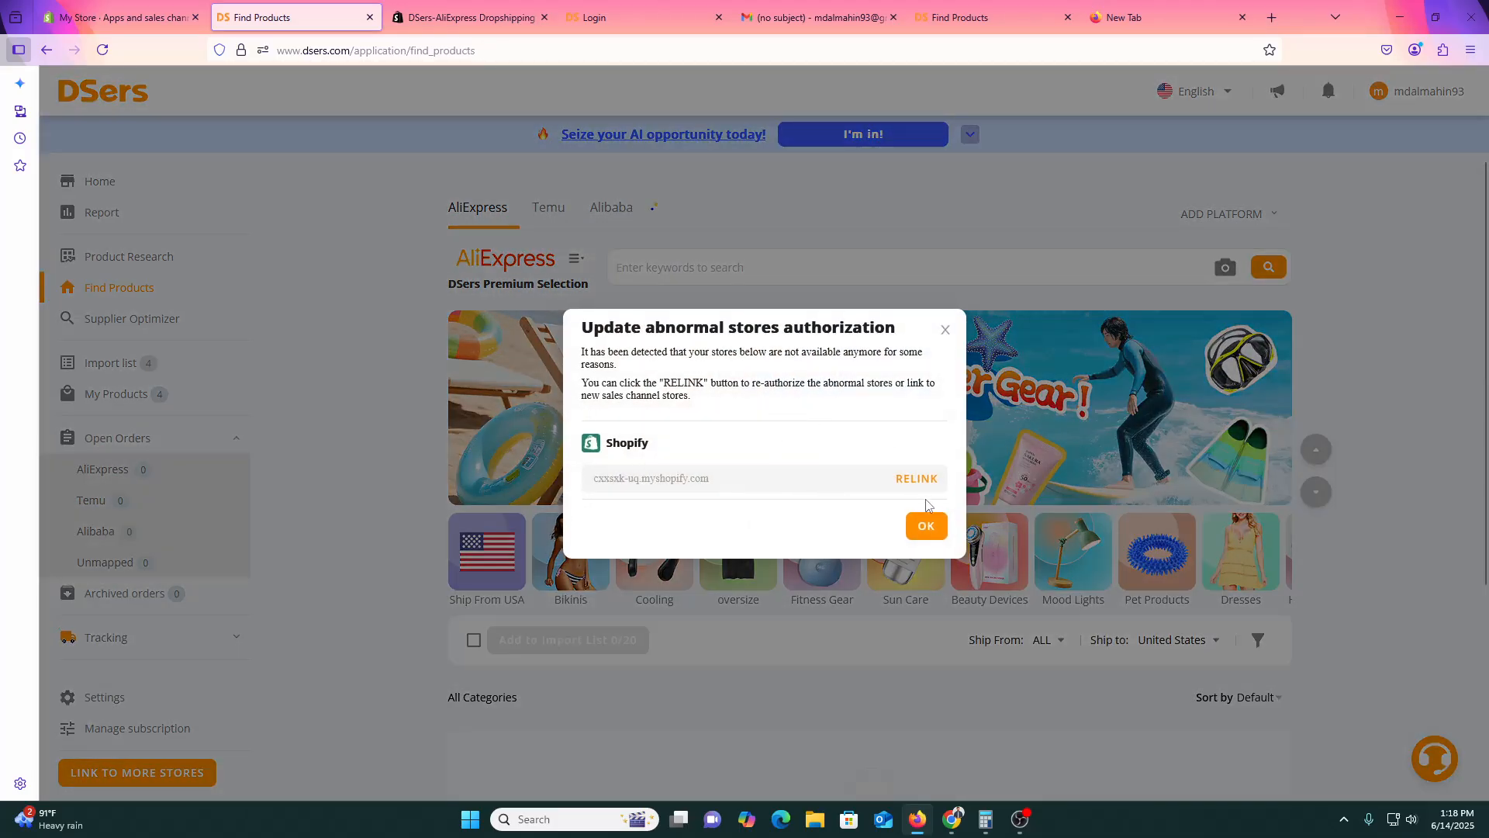
scroll(927, 505, "down", 1)
left_click_drag(604, 327, 655, 328)
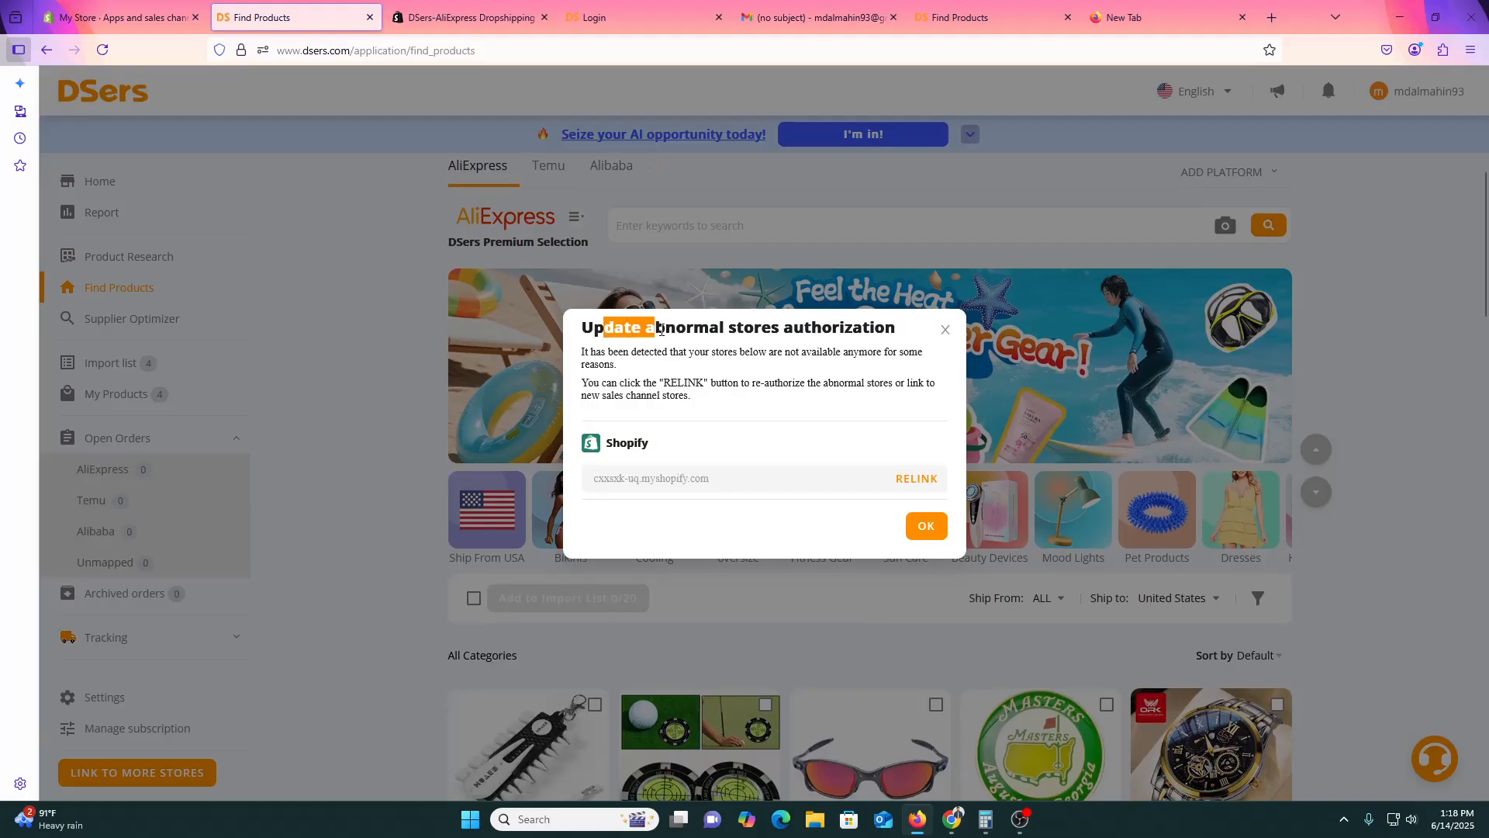
left_click_drag(772, 328, 864, 330)
left_click(809, 368)
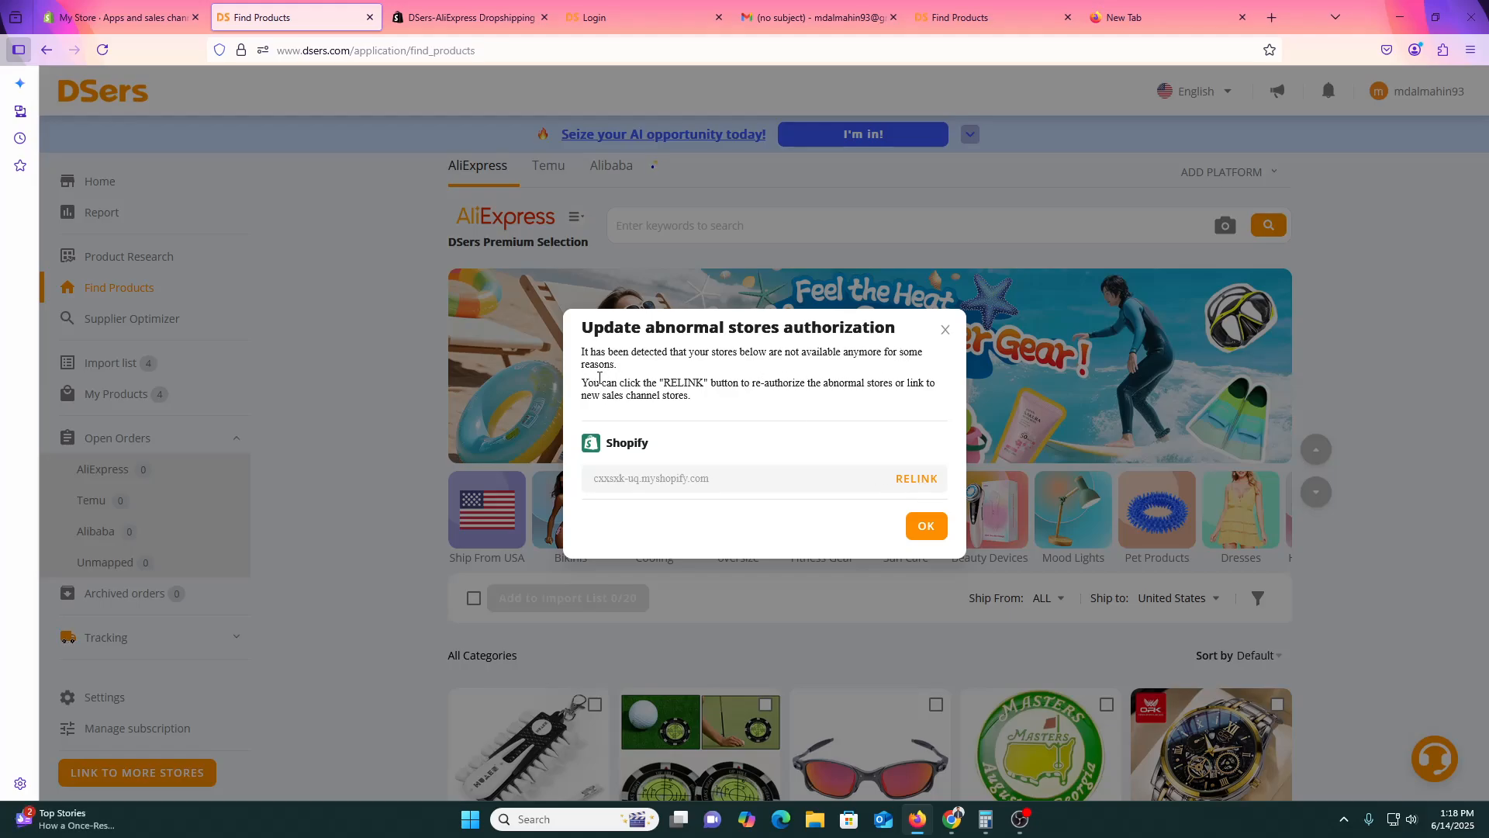
Relink the abnormal Shopify store so its Shopify admin opens.
triple_click(650, 385)
left_click(799, 417)
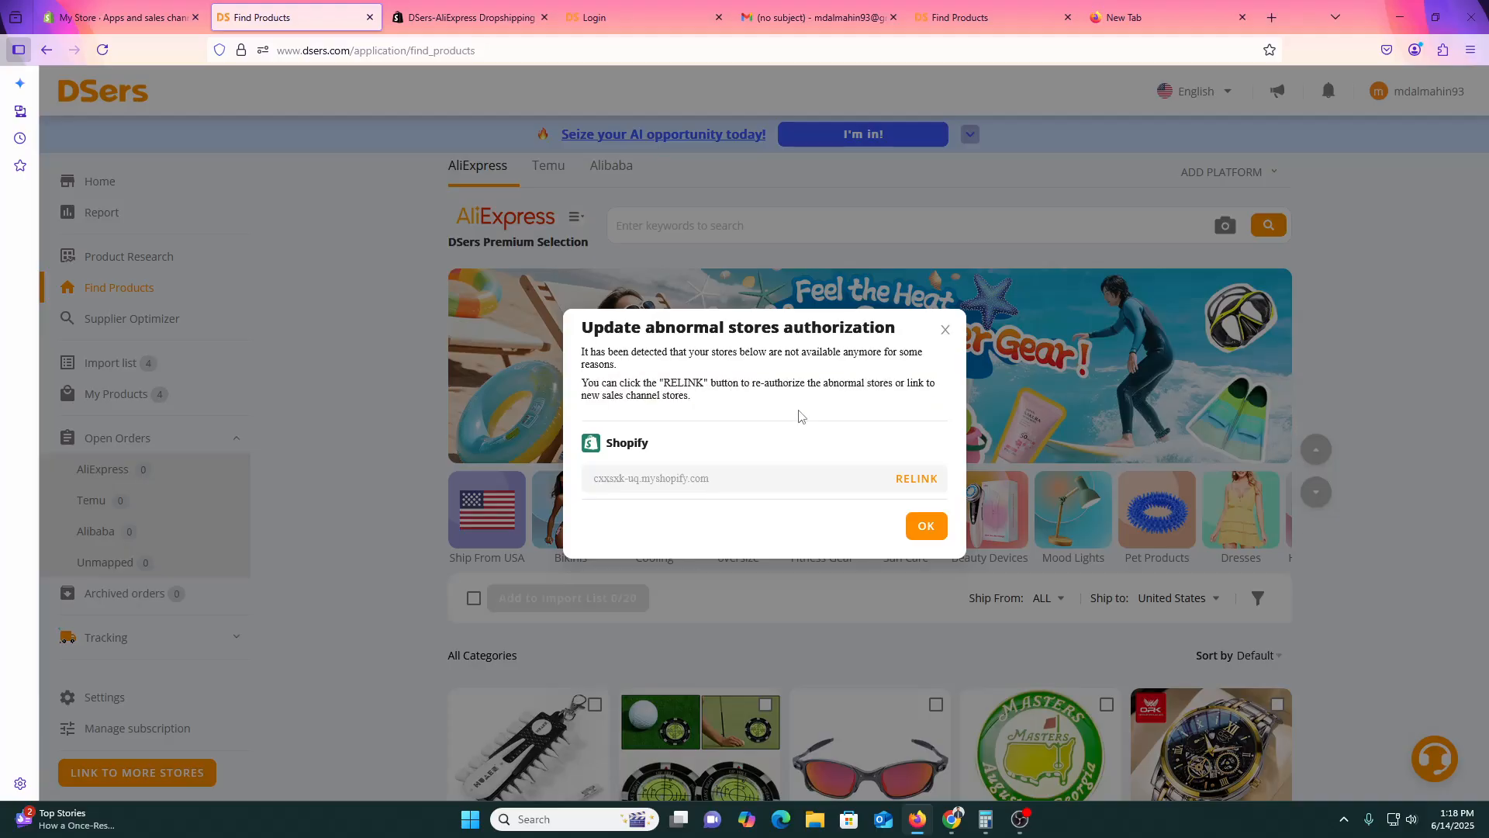
left_click(923, 479)
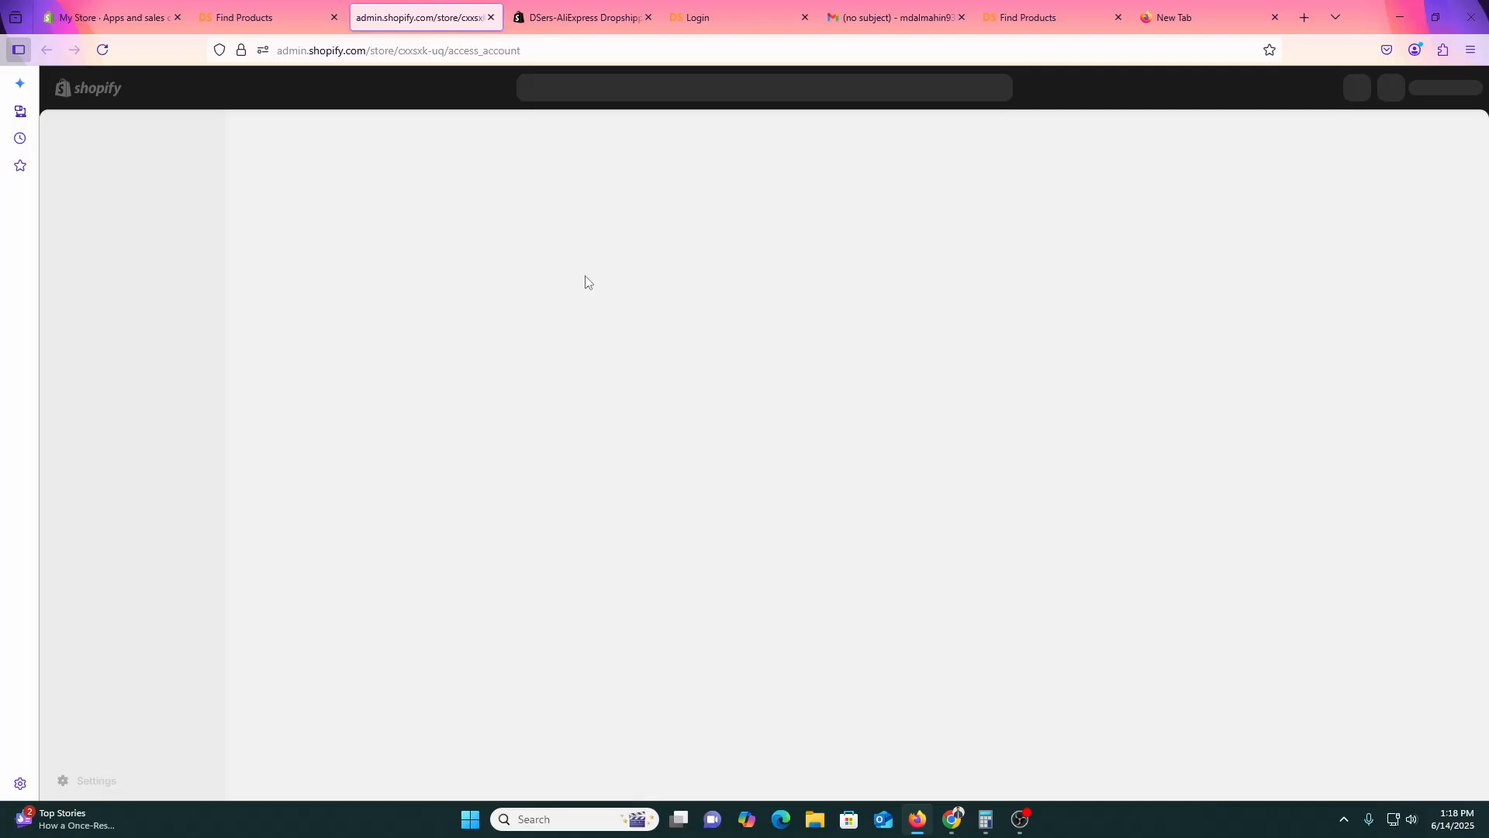
Look over all available Shopify plans from the store's checkout page.
left_click(263, 7)
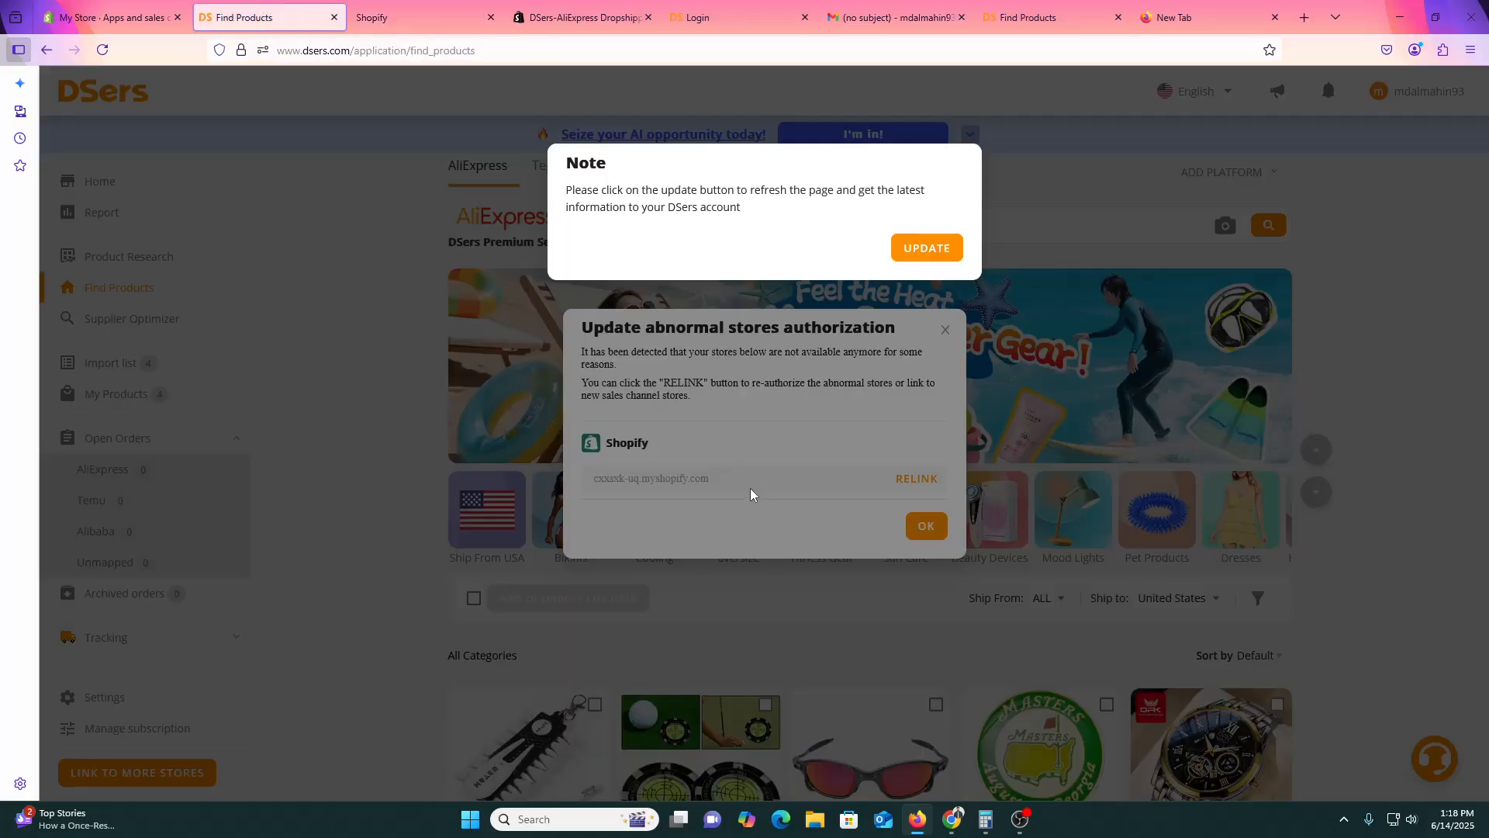
left_click(456, 17)
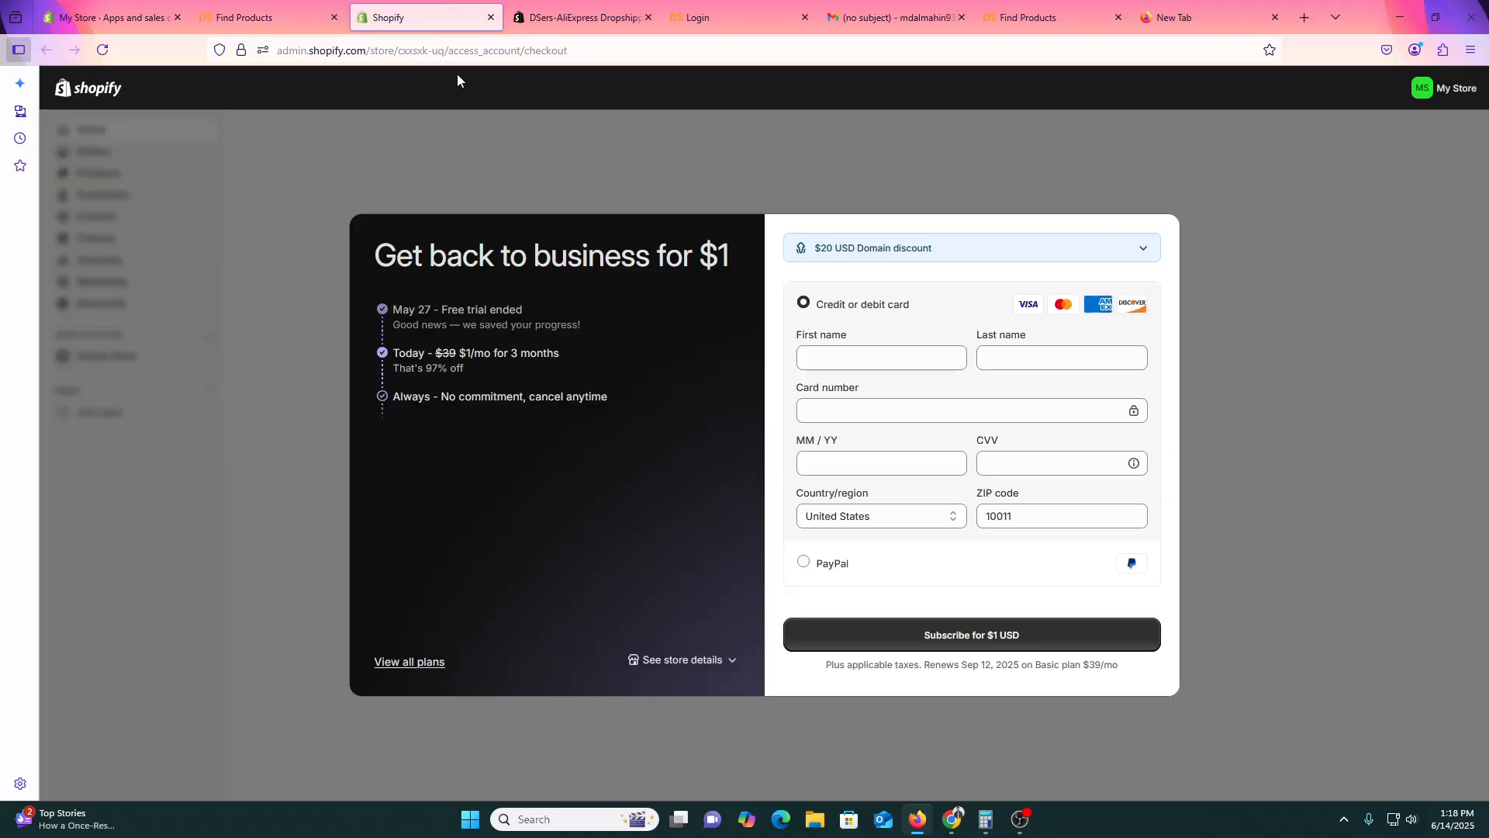
left_click(695, 661)
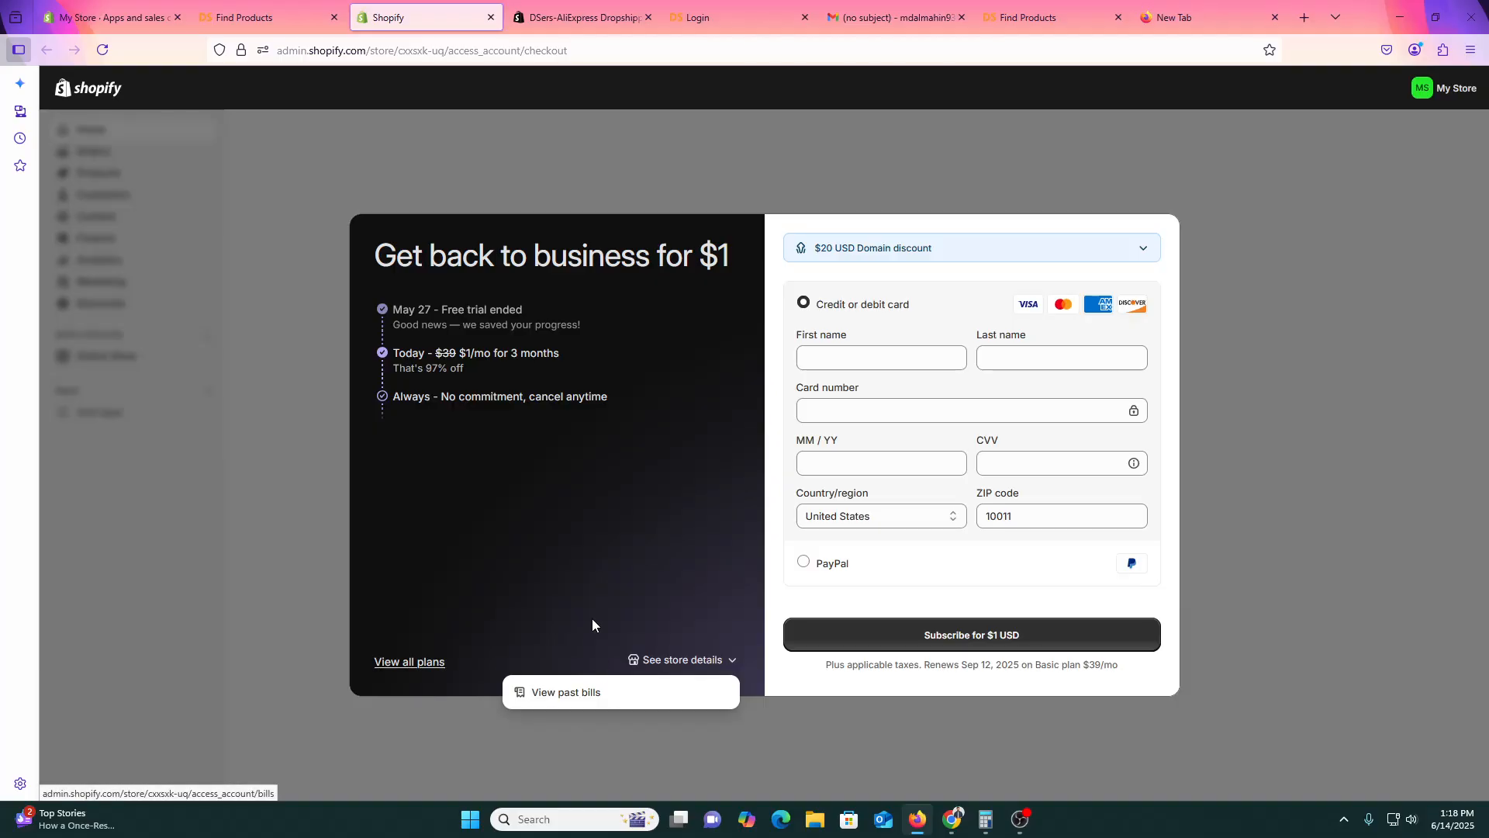
left_click(1039, 231)
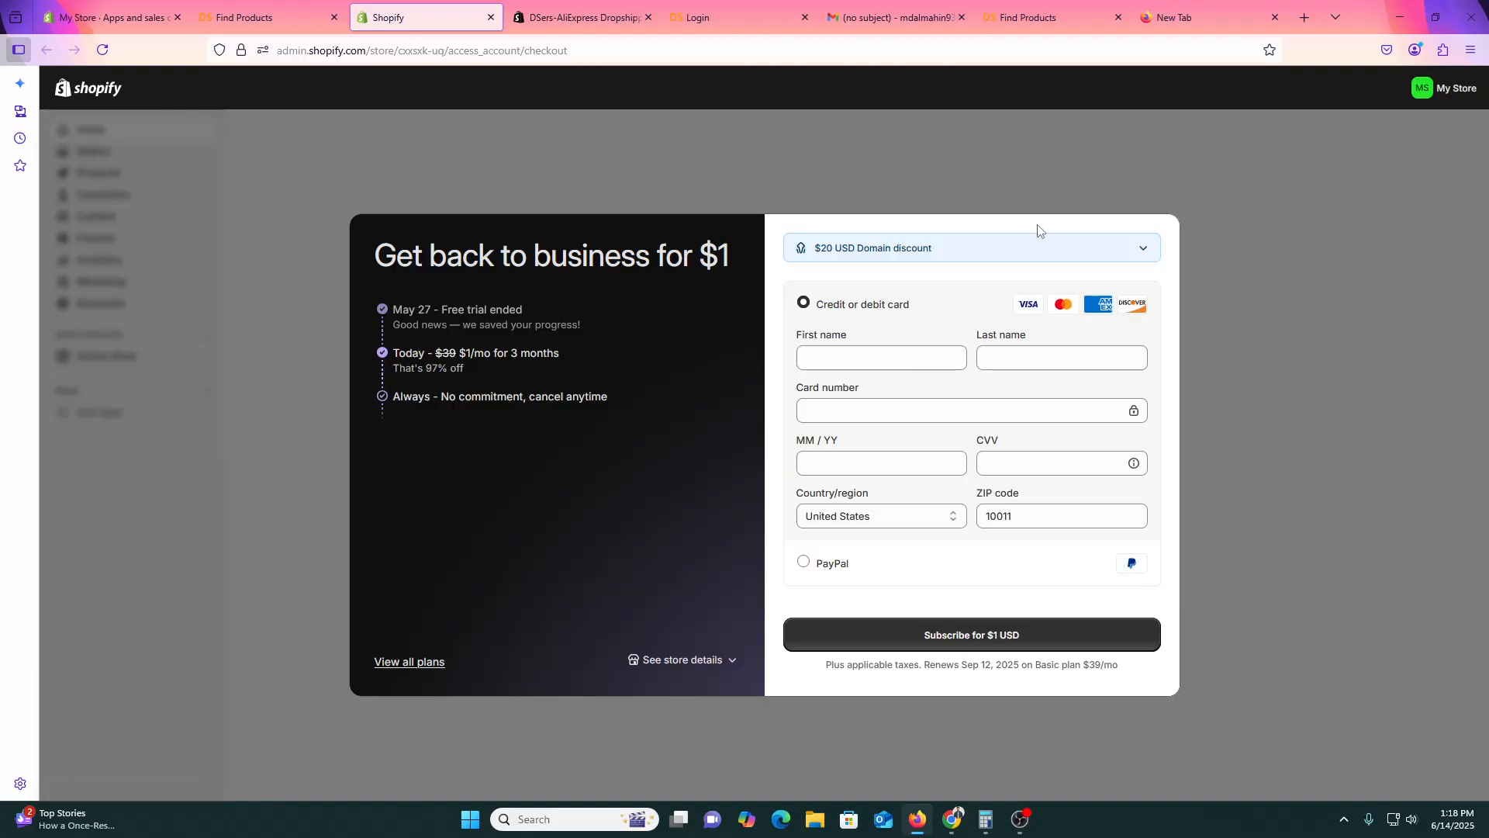
left_click(417, 664)
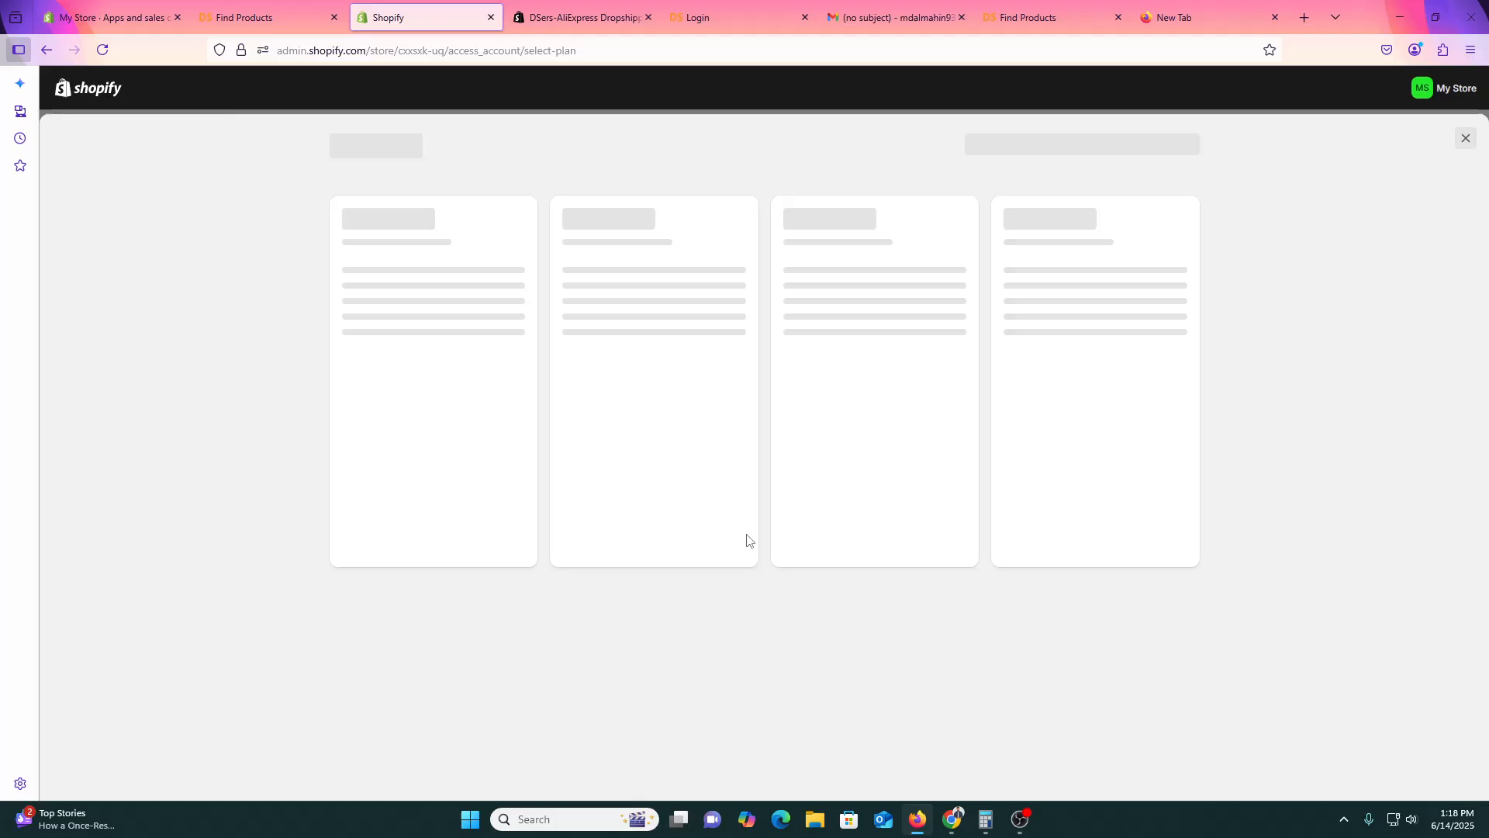
scroll(672, 548, "down", 7)
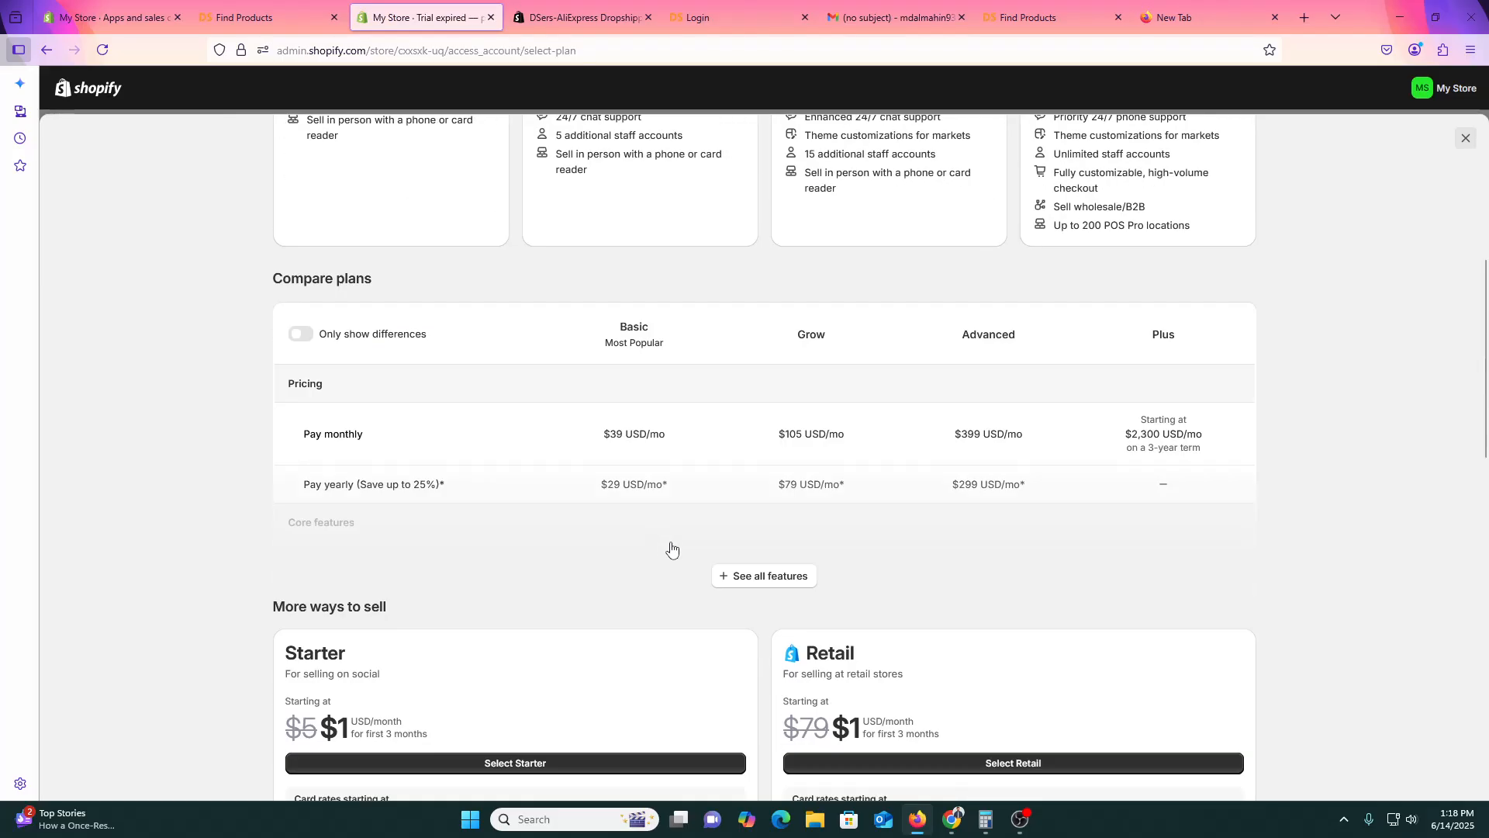
scroll(671, 548, "up", 1)
scroll(698, 552, "down", 15)
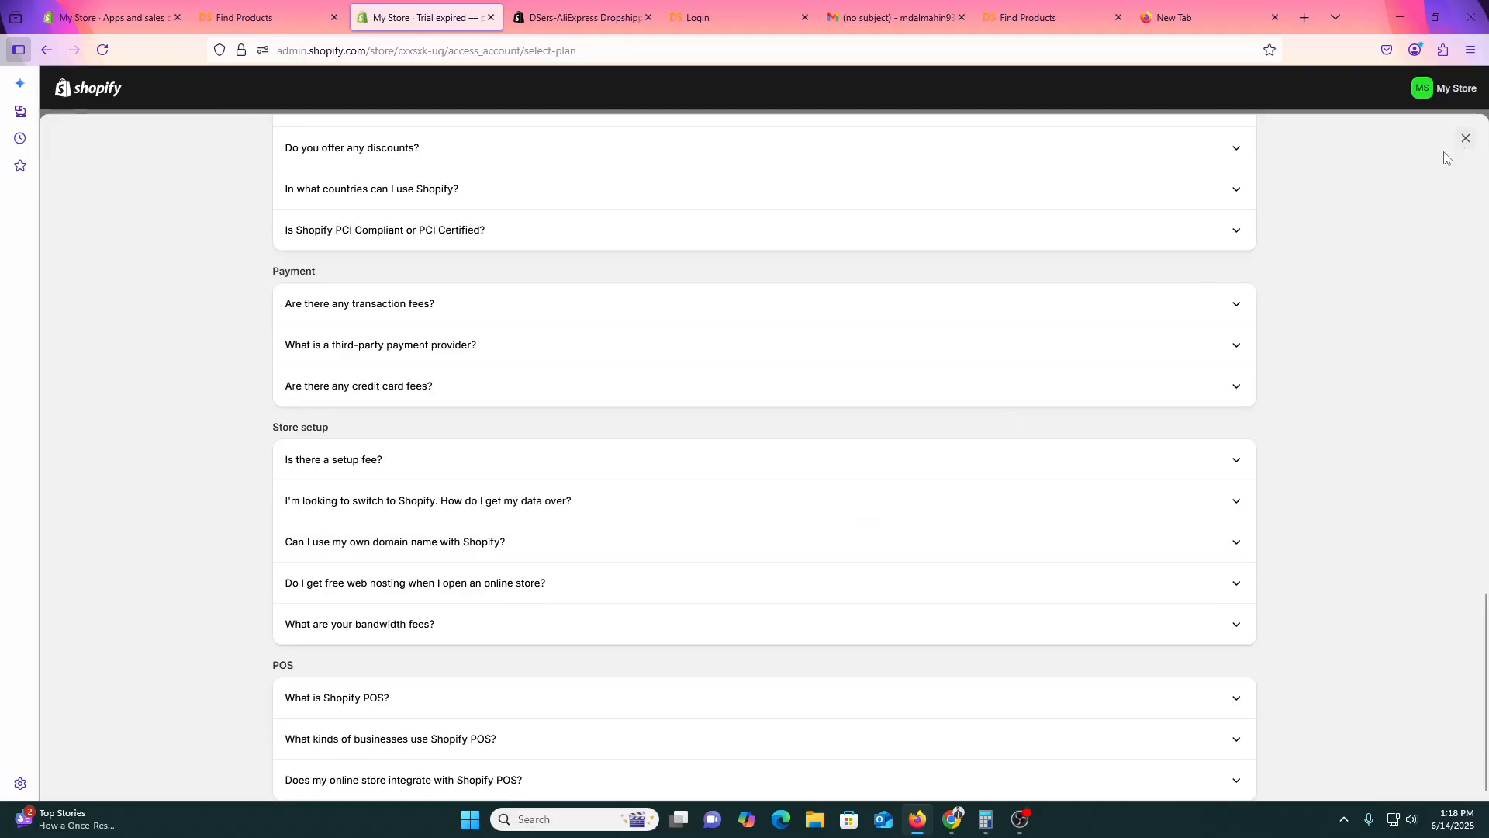
left_click(1465, 138)
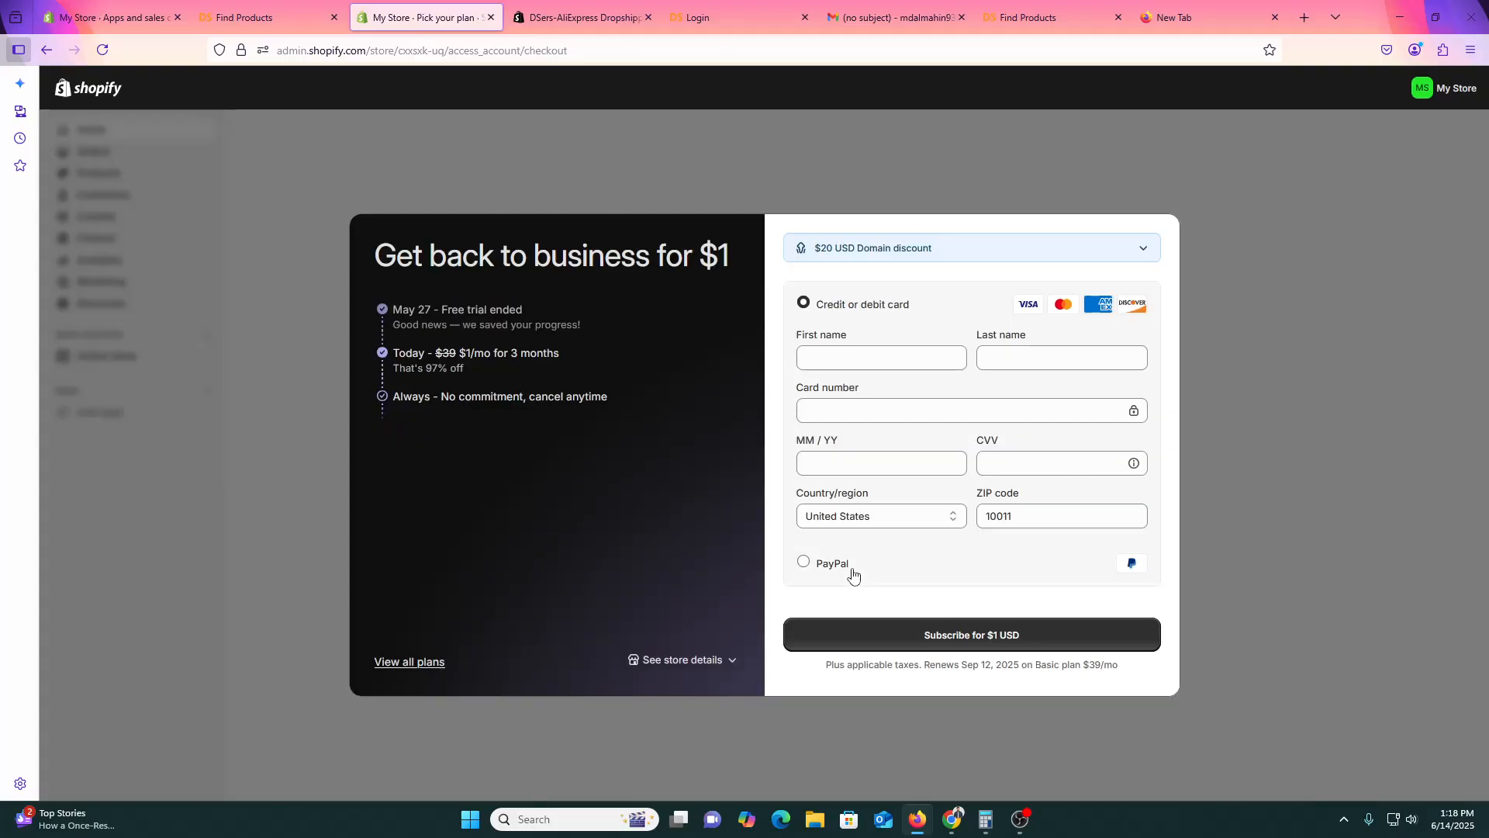
Open the May 28, 2025 past bill #372075958, then return to DSers.
left_click(671, 660)
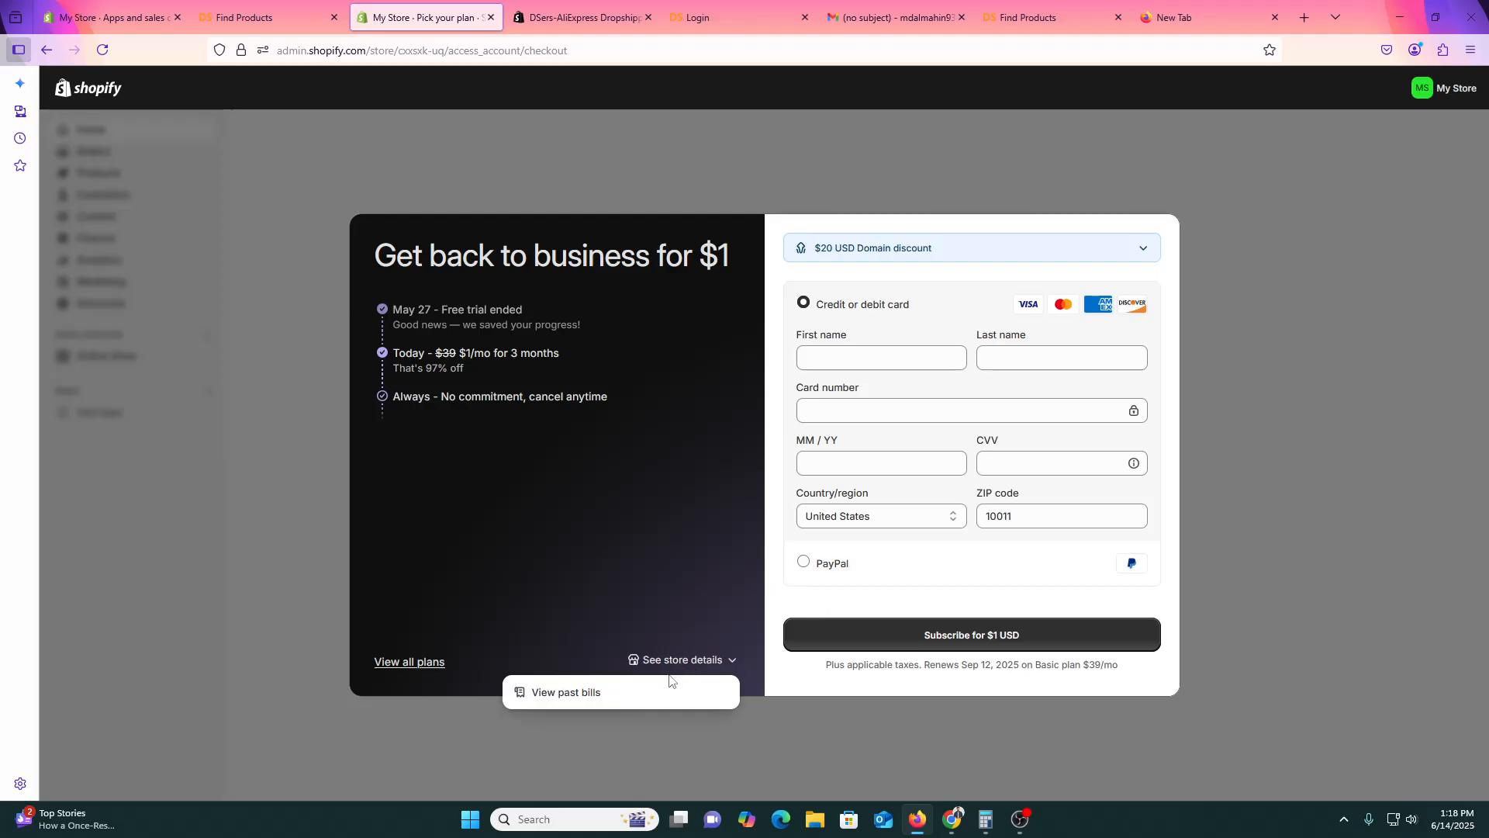
left_click(587, 697)
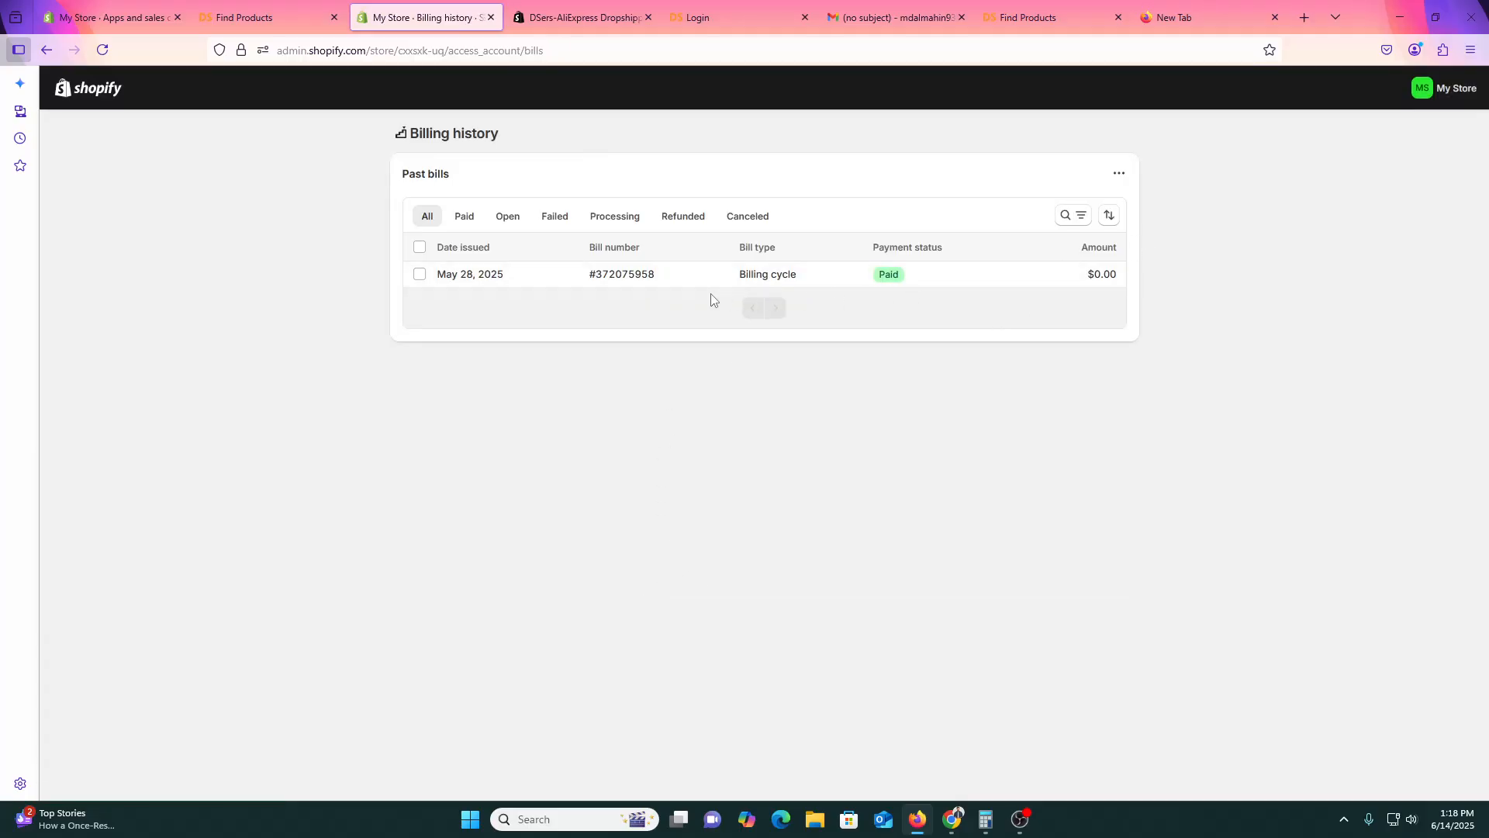
left_click(440, 280)
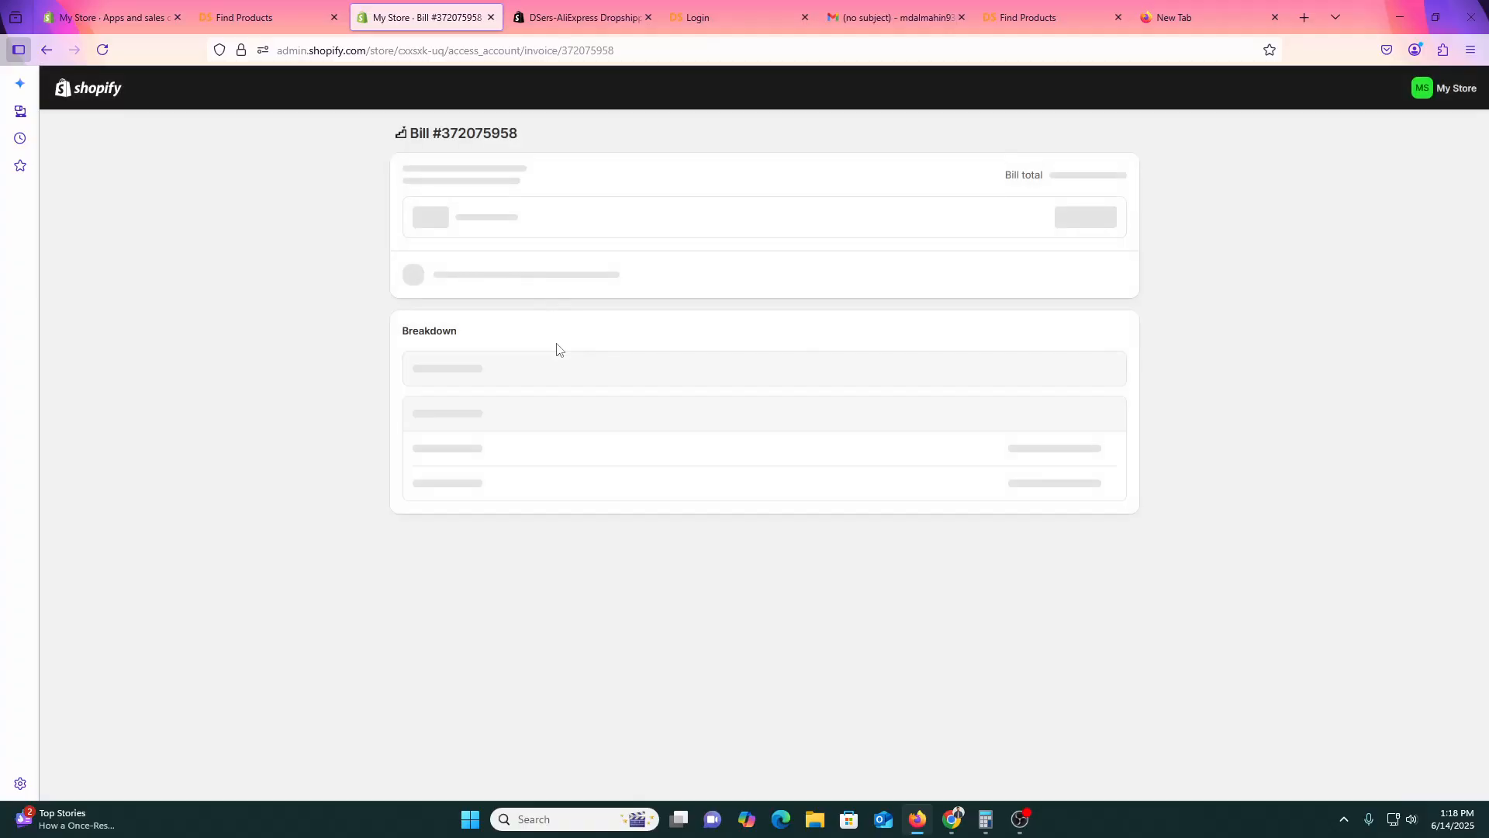
left_click(302, 12)
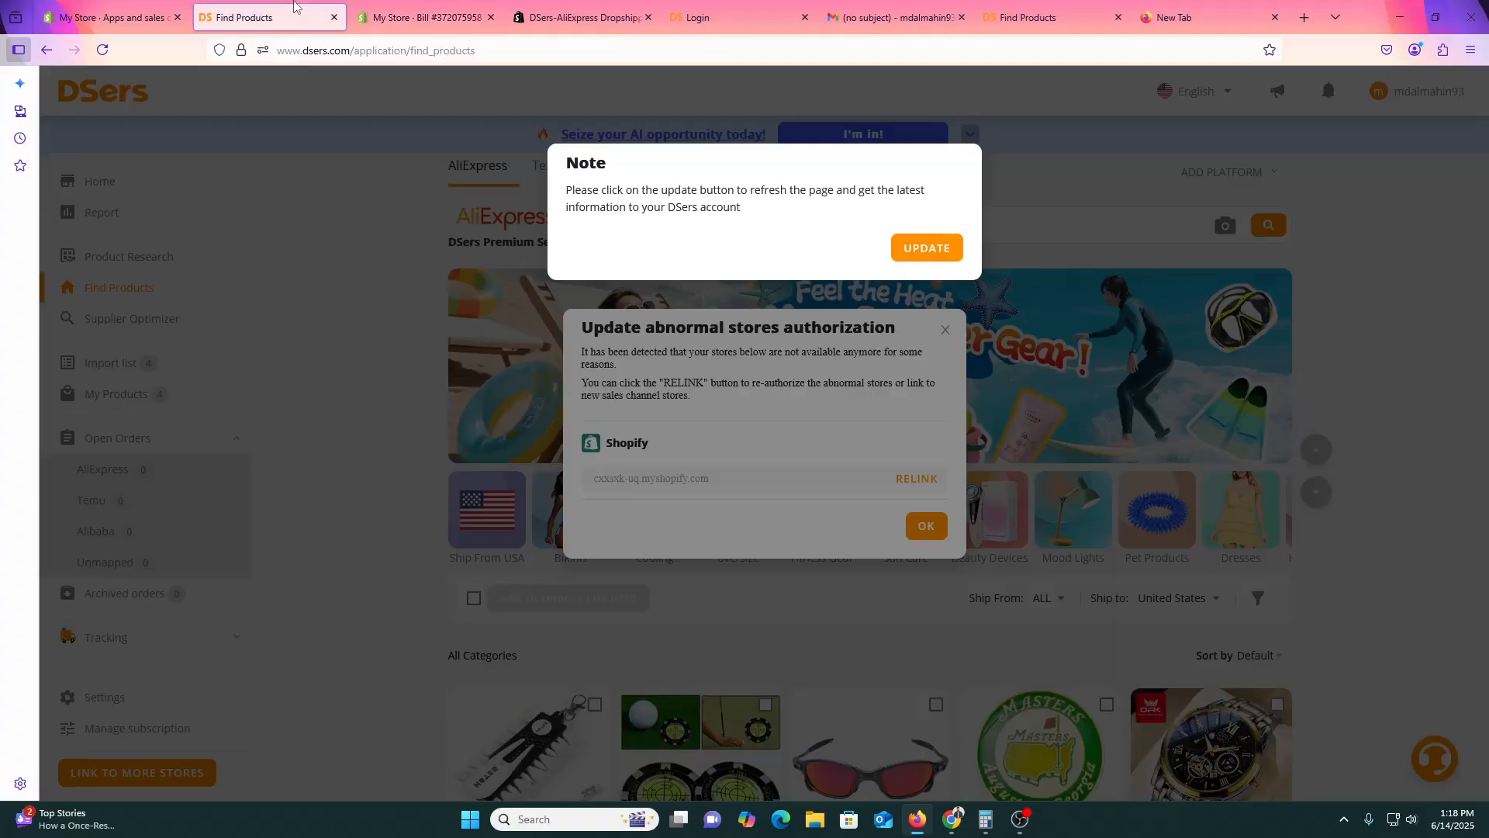
Update DSers account information and relink the abnormal store, bringing up the DSers-AliExpress Dropshipping app page.
left_click(927, 248)
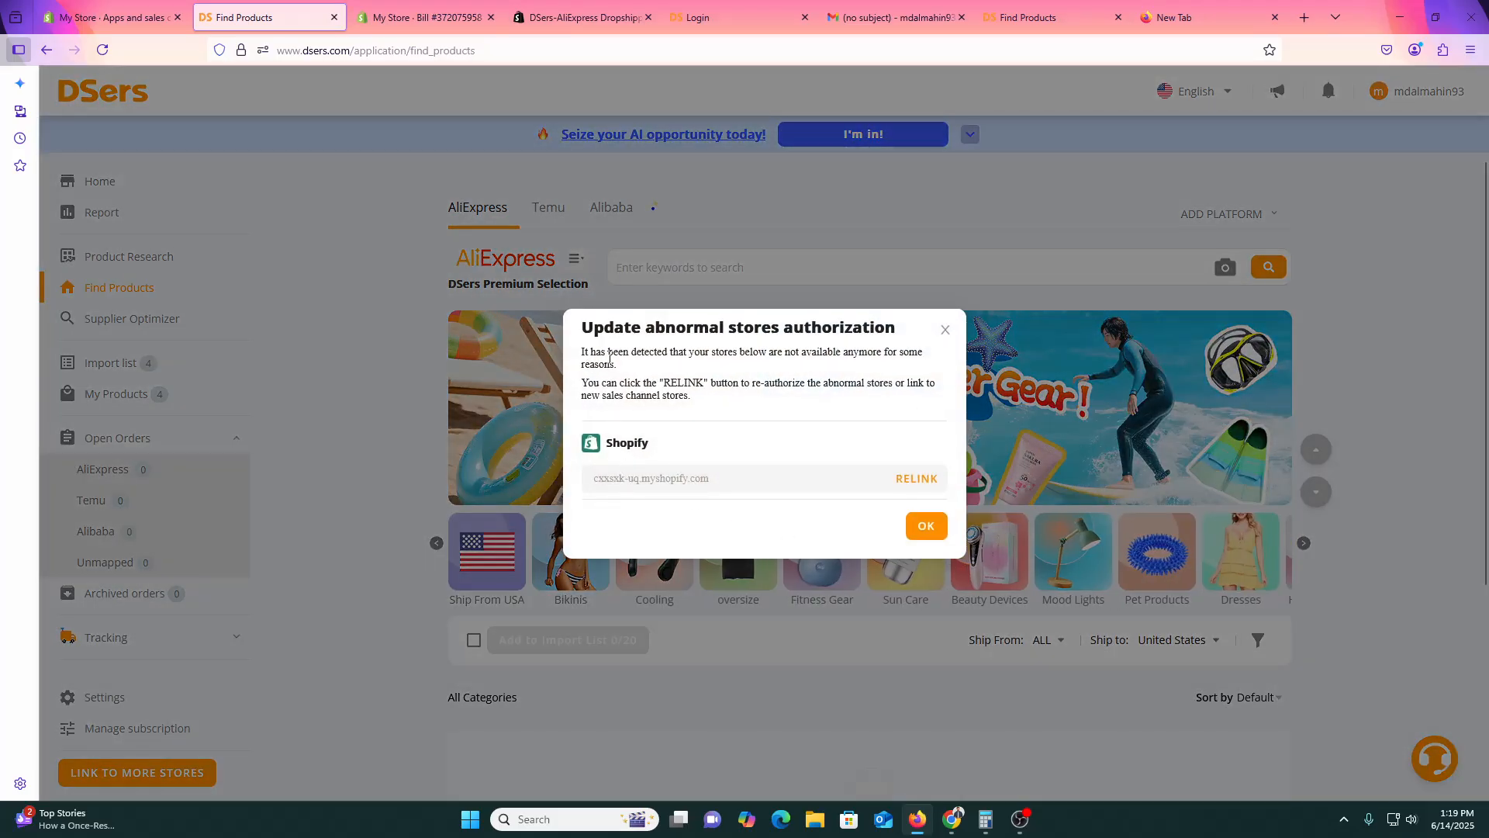
left_click_drag(610, 357, 742, 356)
left_click(836, 421)
scroll(892, 498, "down", 1)
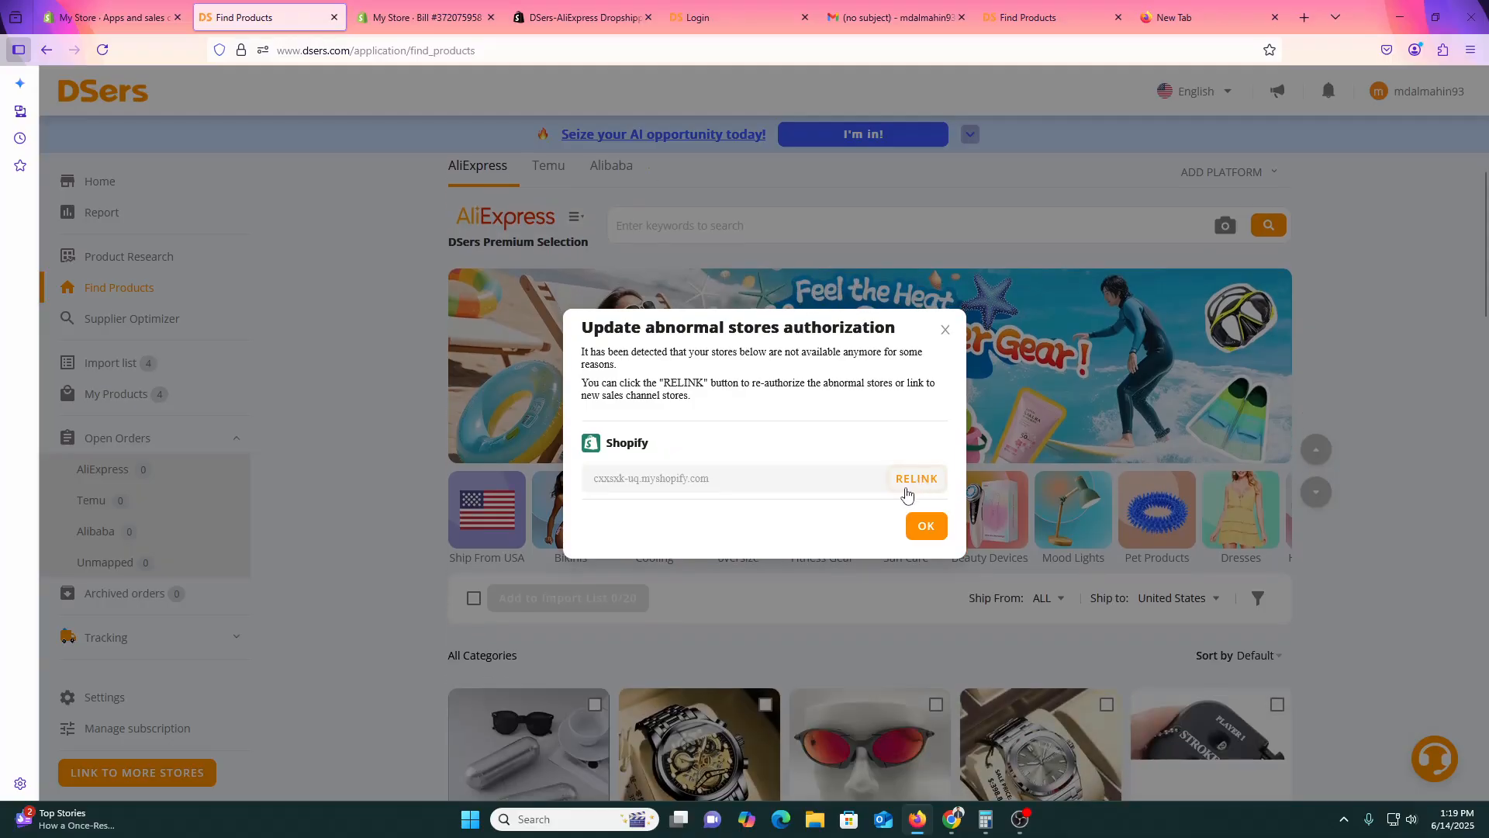
left_click(916, 479)
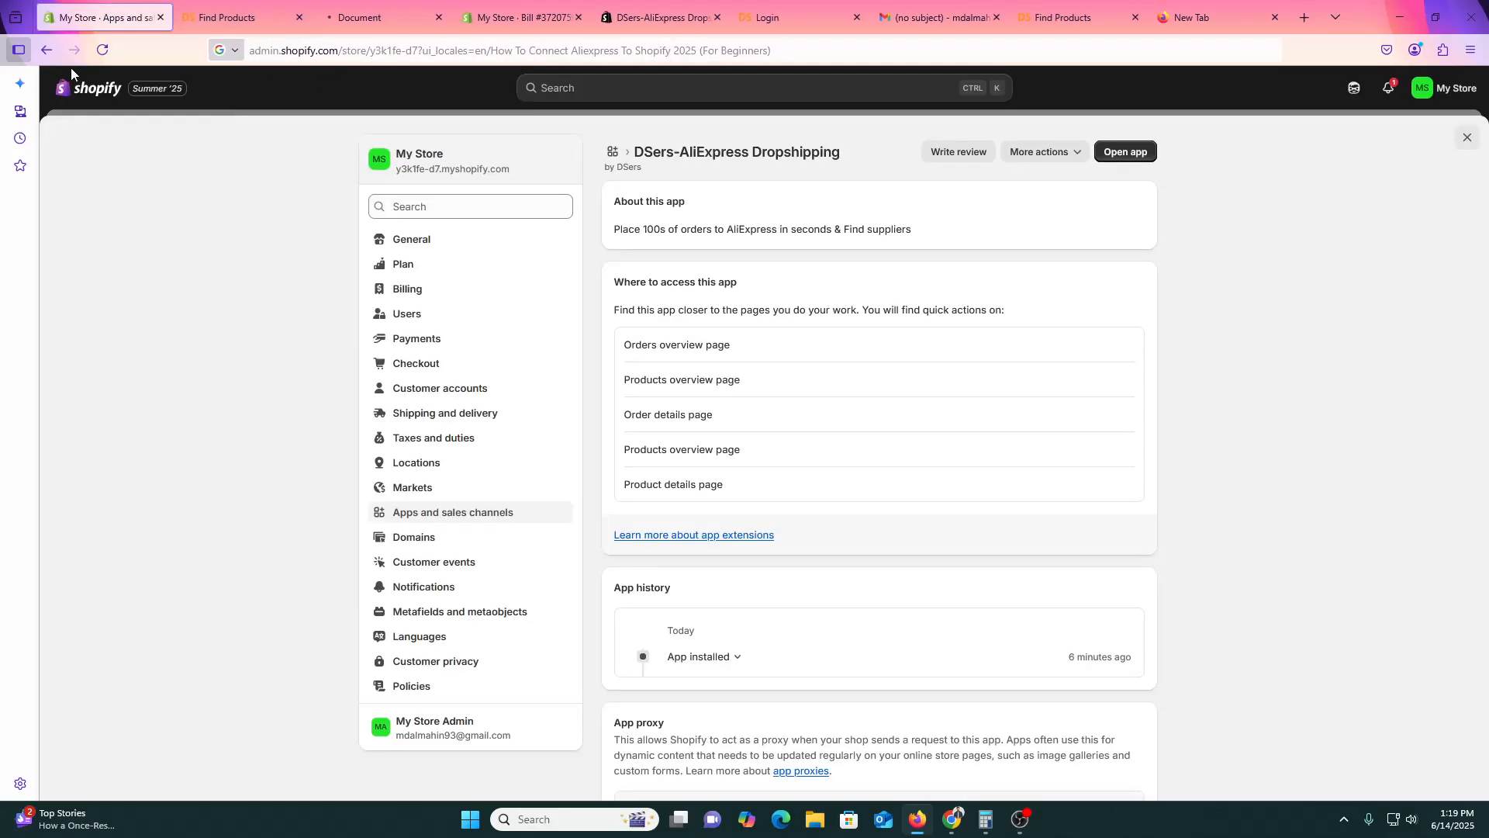
Leave the DSers app settings and view the My Store online storefront, selecting its address.
left_click(267, 98)
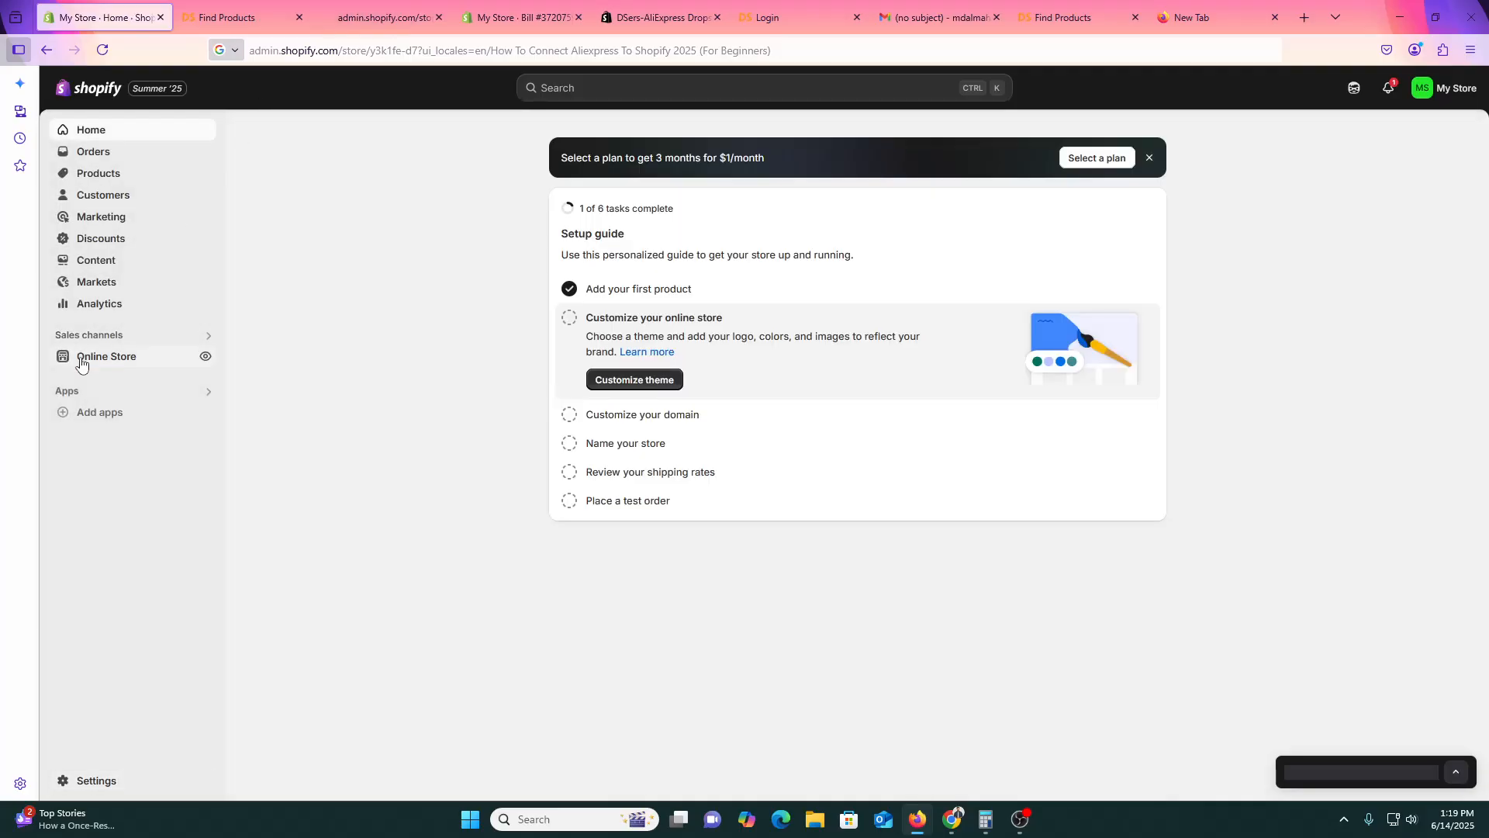
left_click(207, 356)
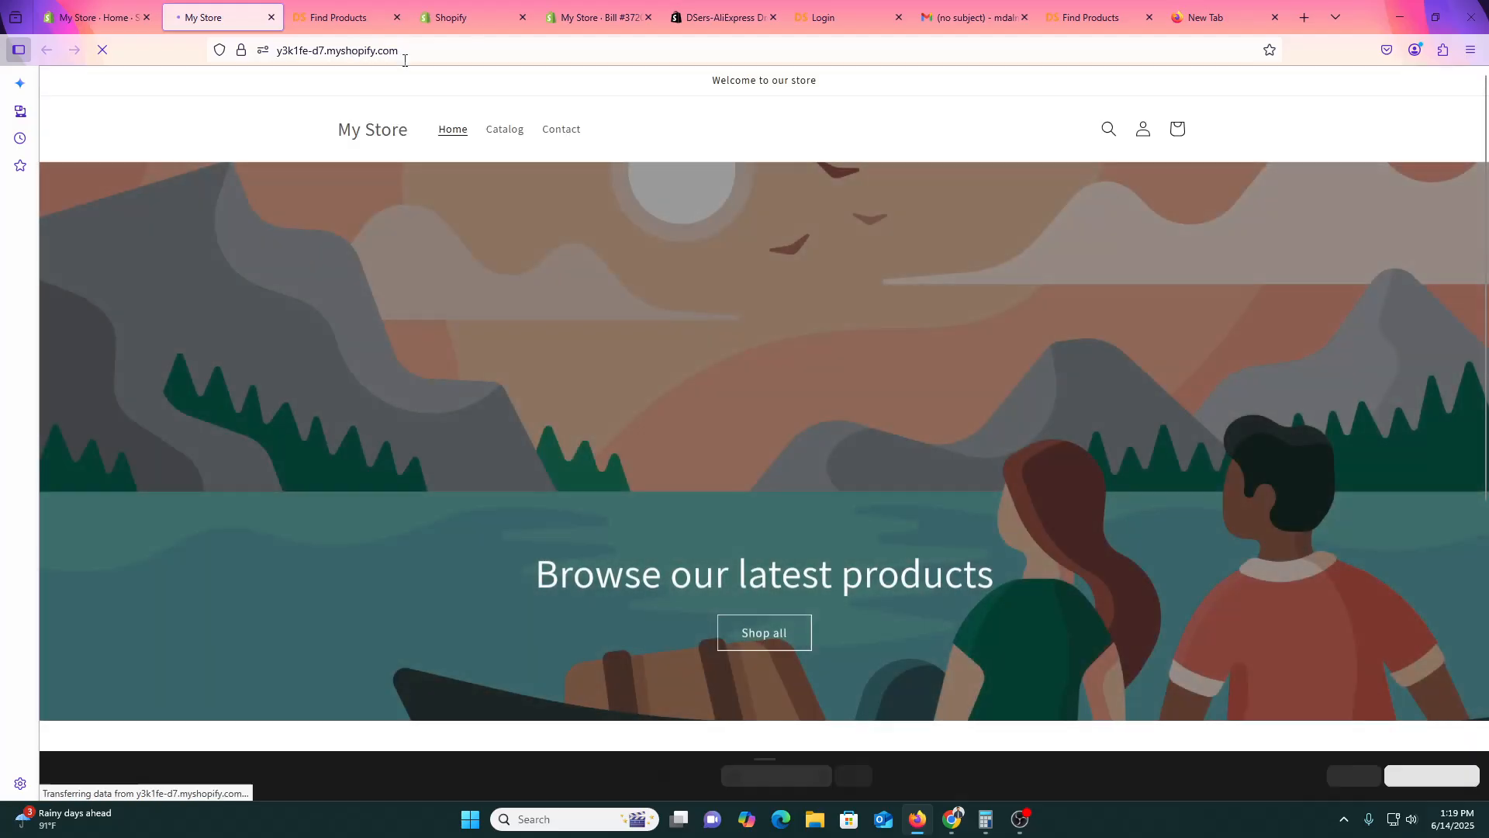
left_click(263, 56)
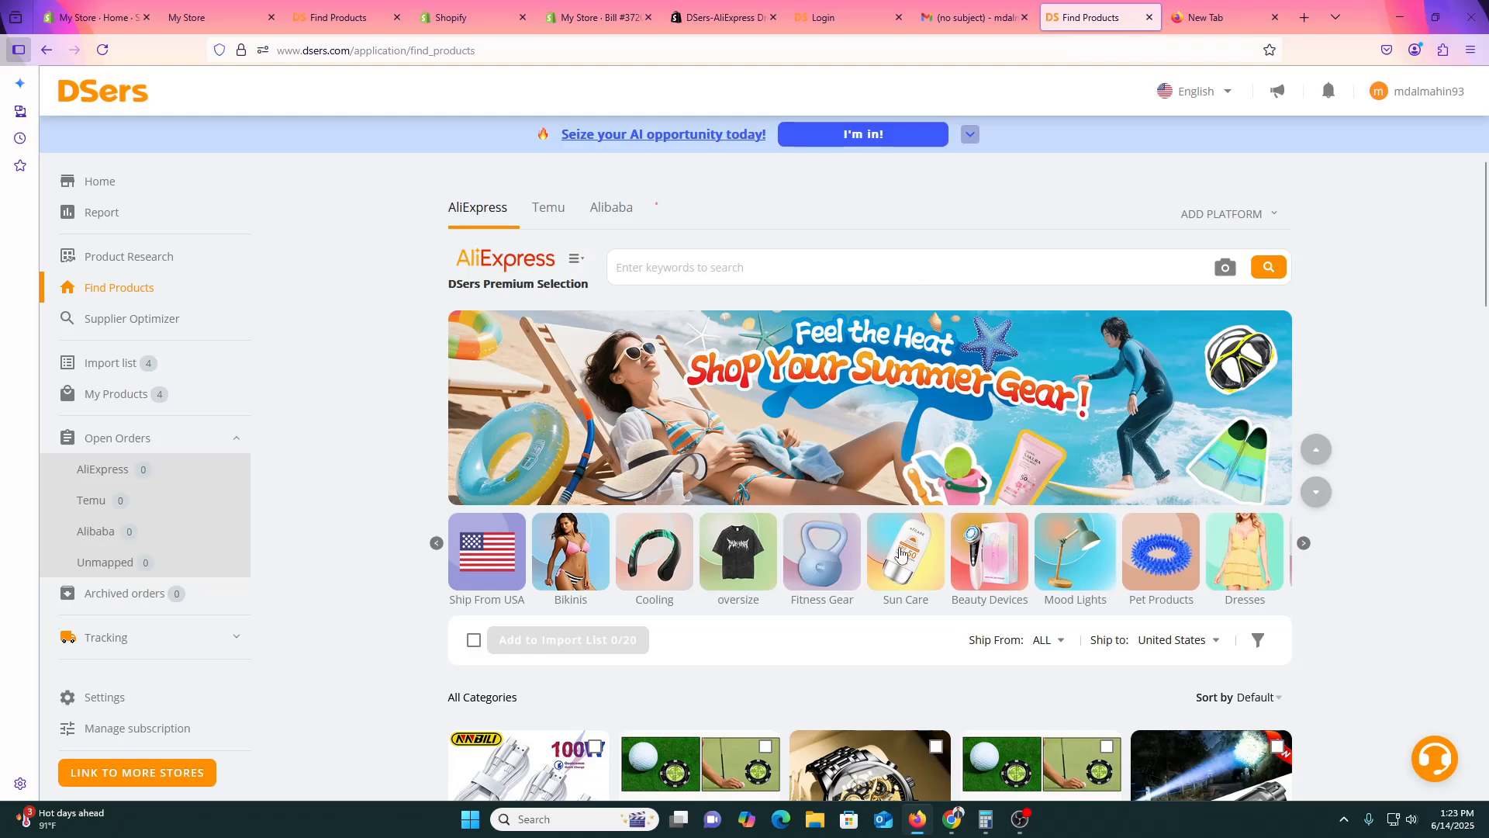
Check the Shopify products list, then open the Mini Handy Golf Stroke Counter on AliExpress.
scroll(832, 634, "down", 1)
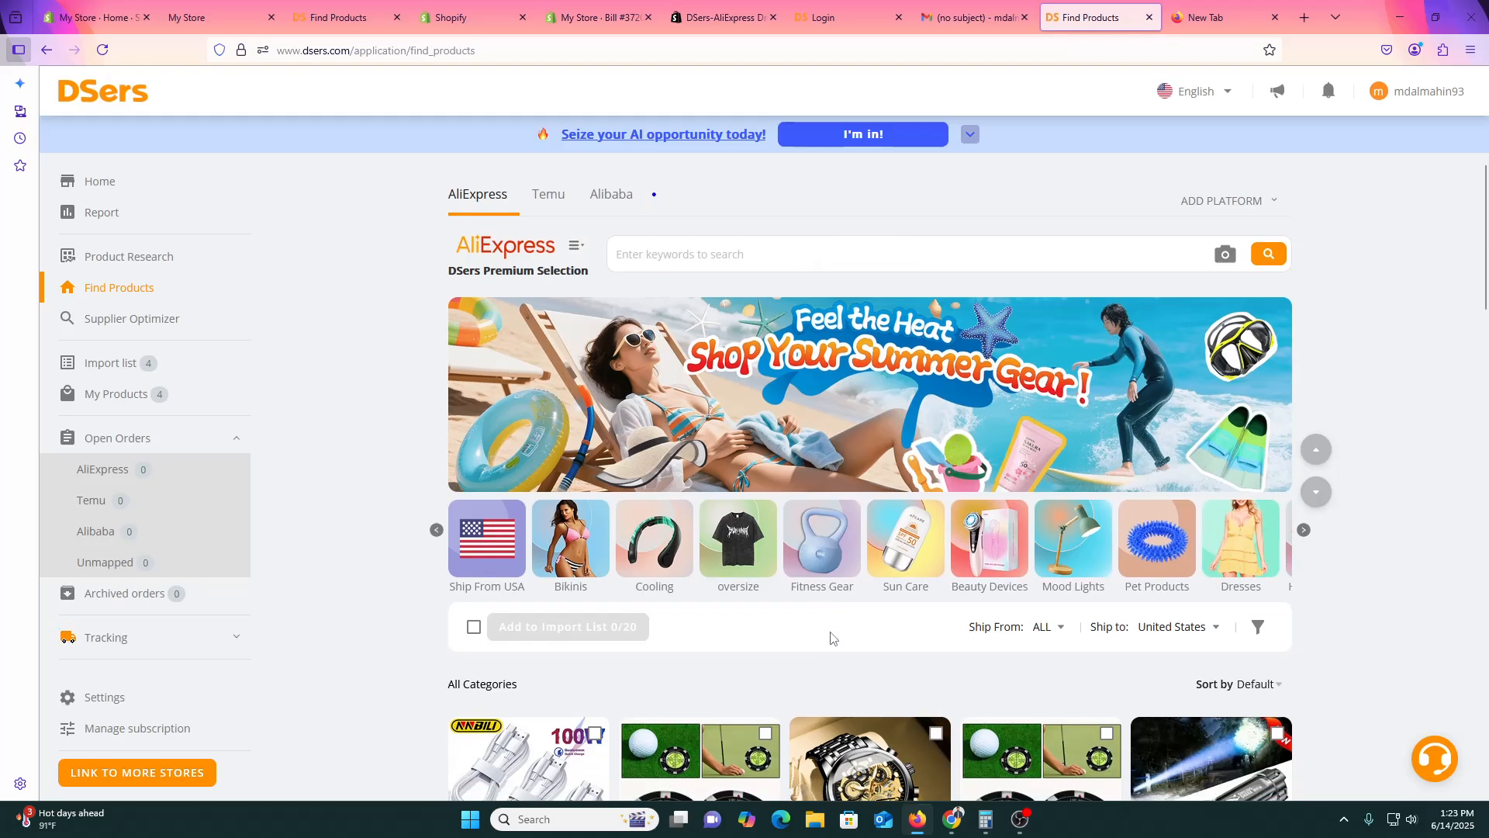
scroll(831, 638, "down", 8)
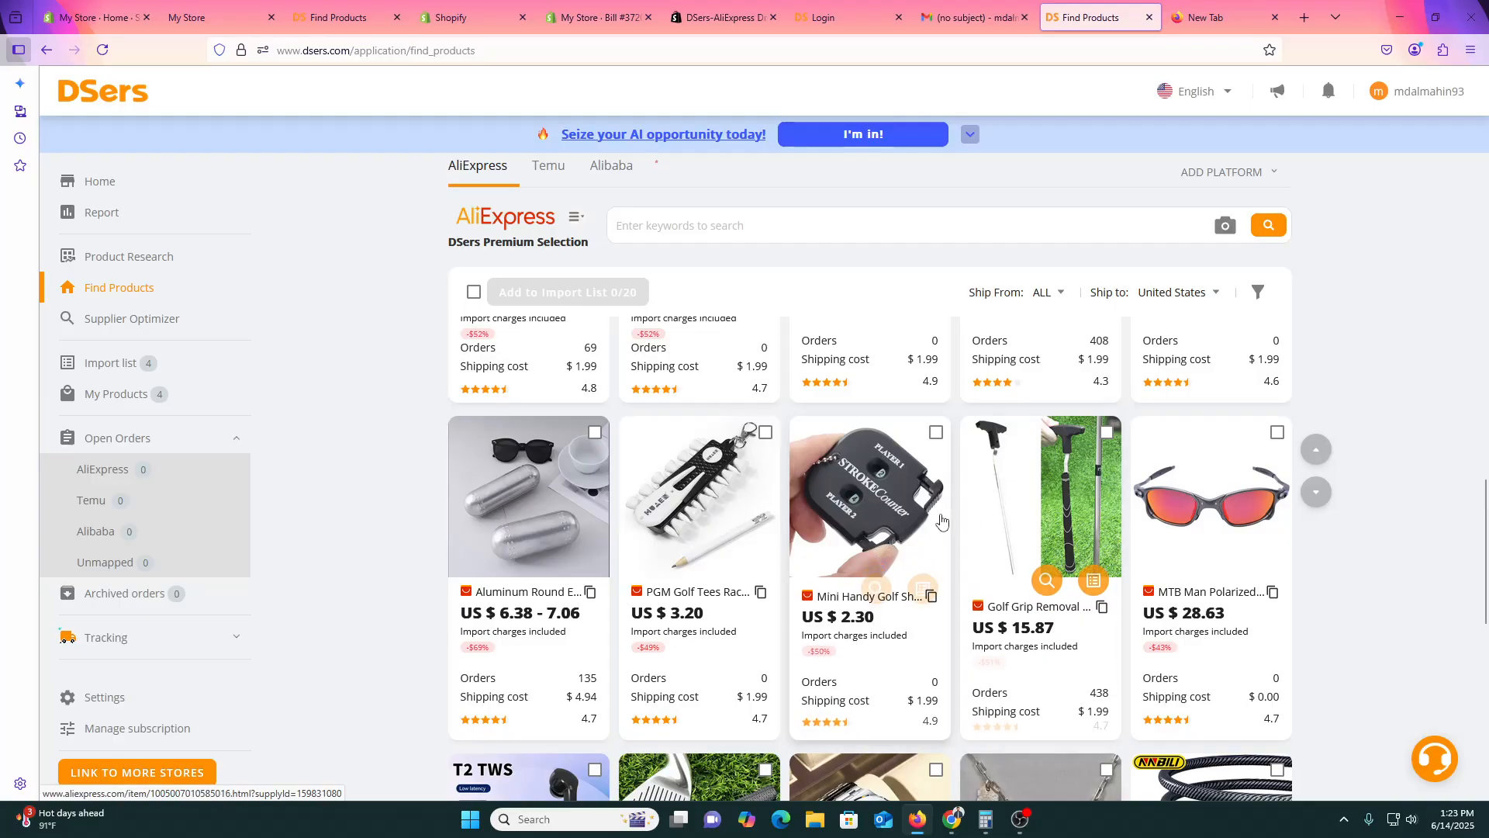
left_click(75, 4)
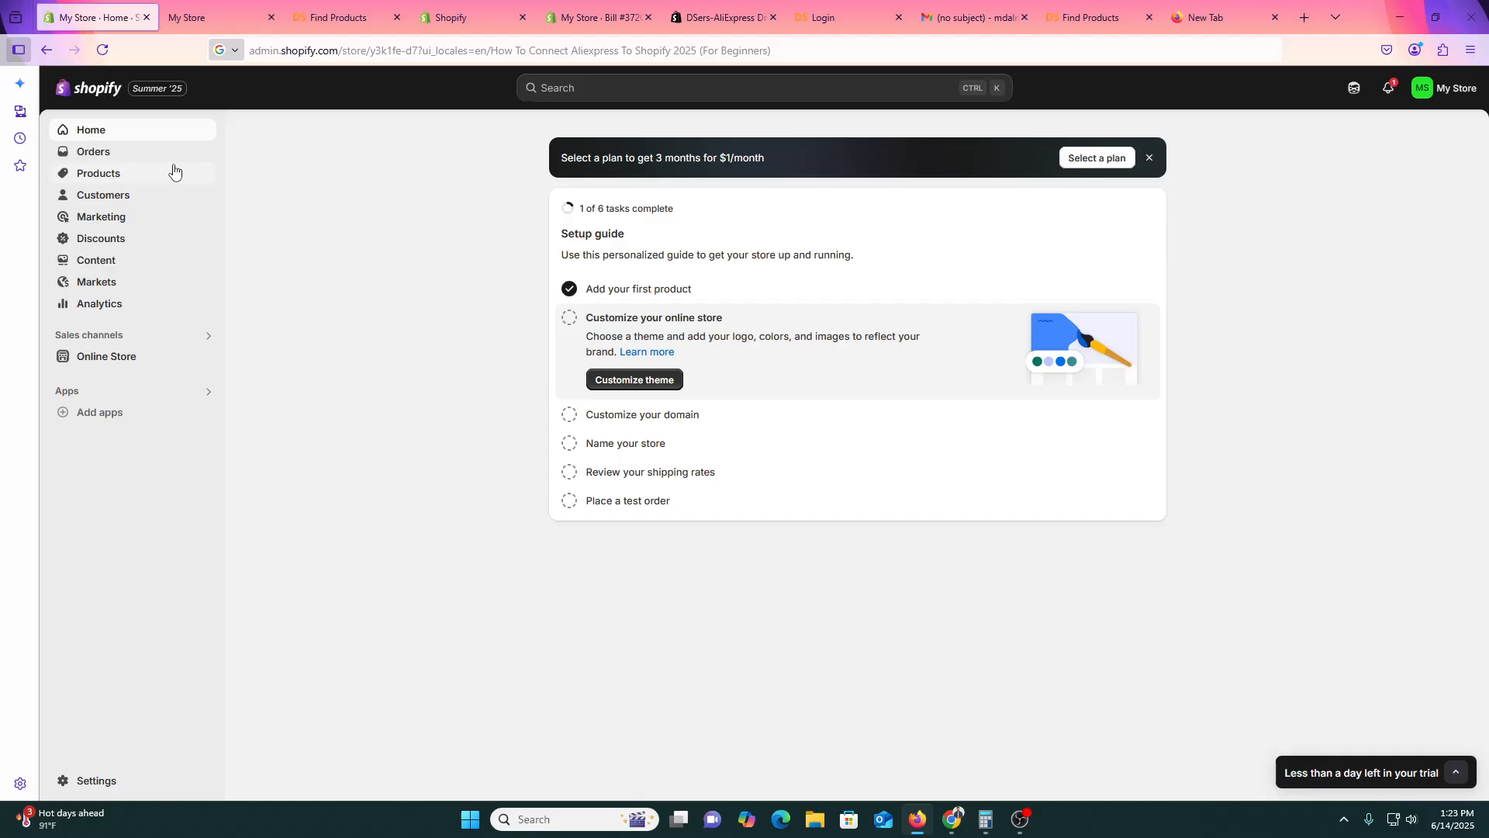
left_click(113, 177)
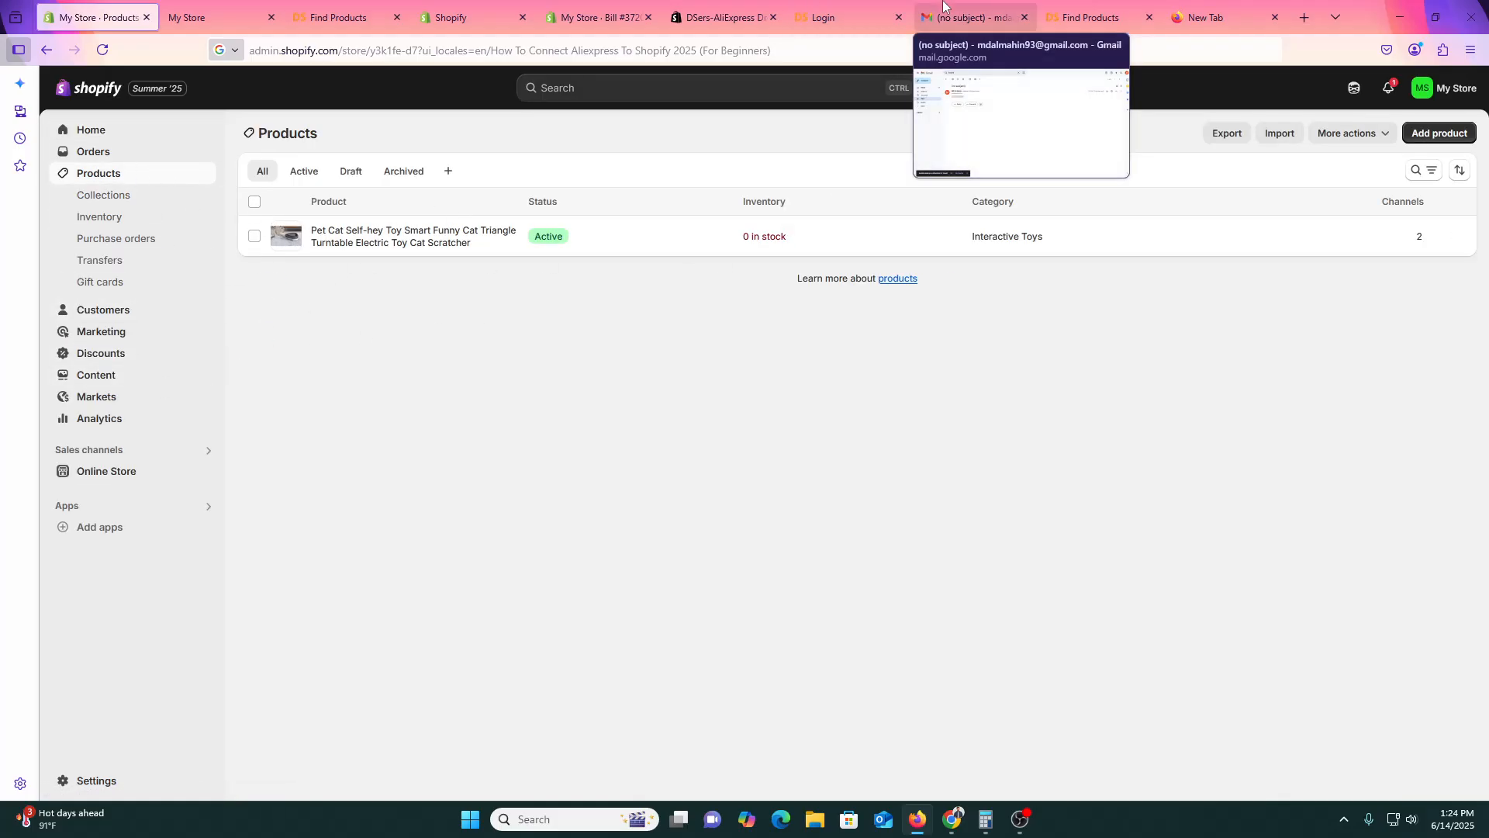
left_click(1090, 17)
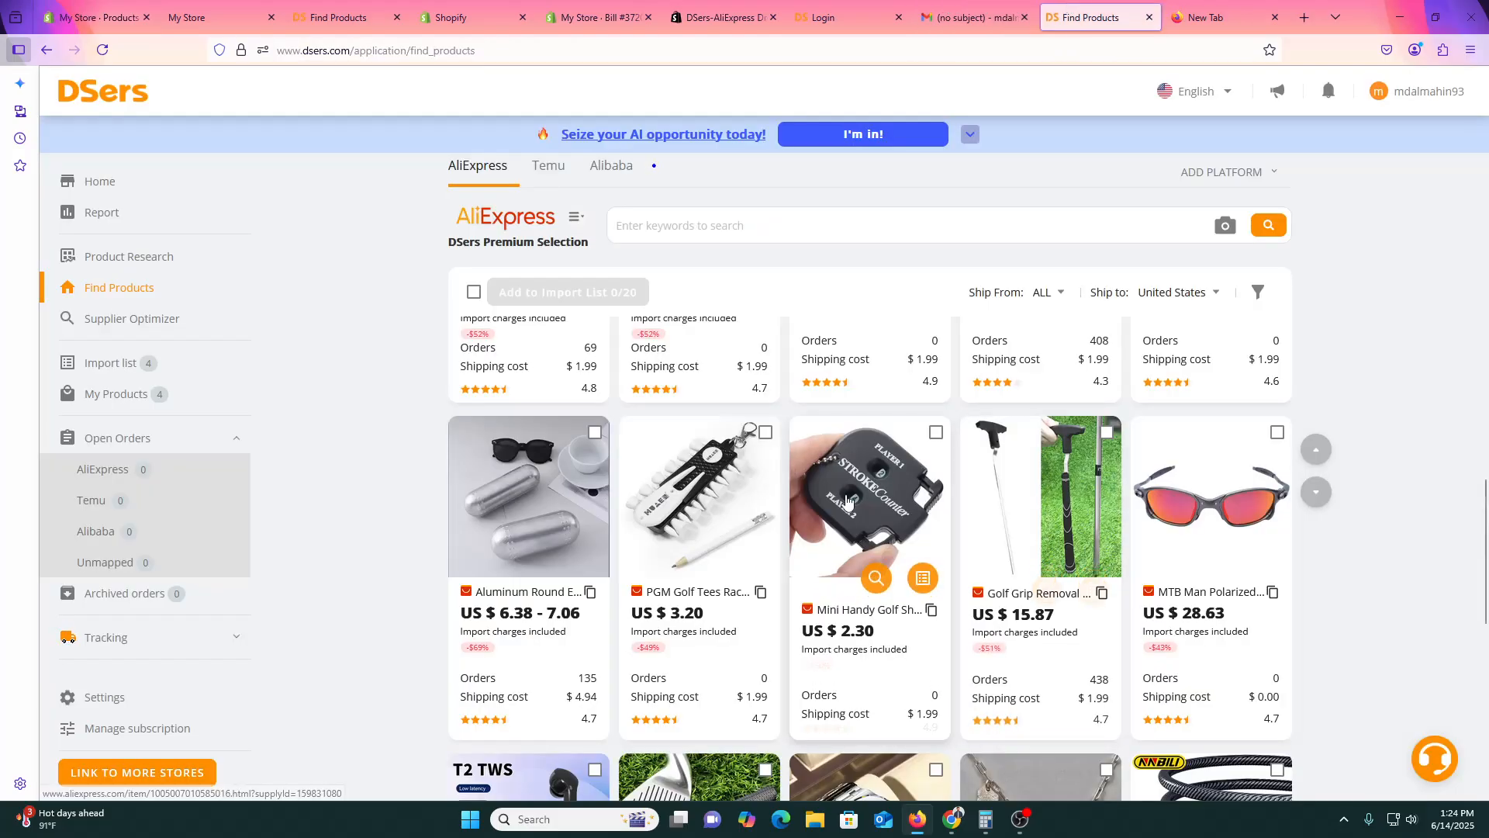
left_click(888, 504)
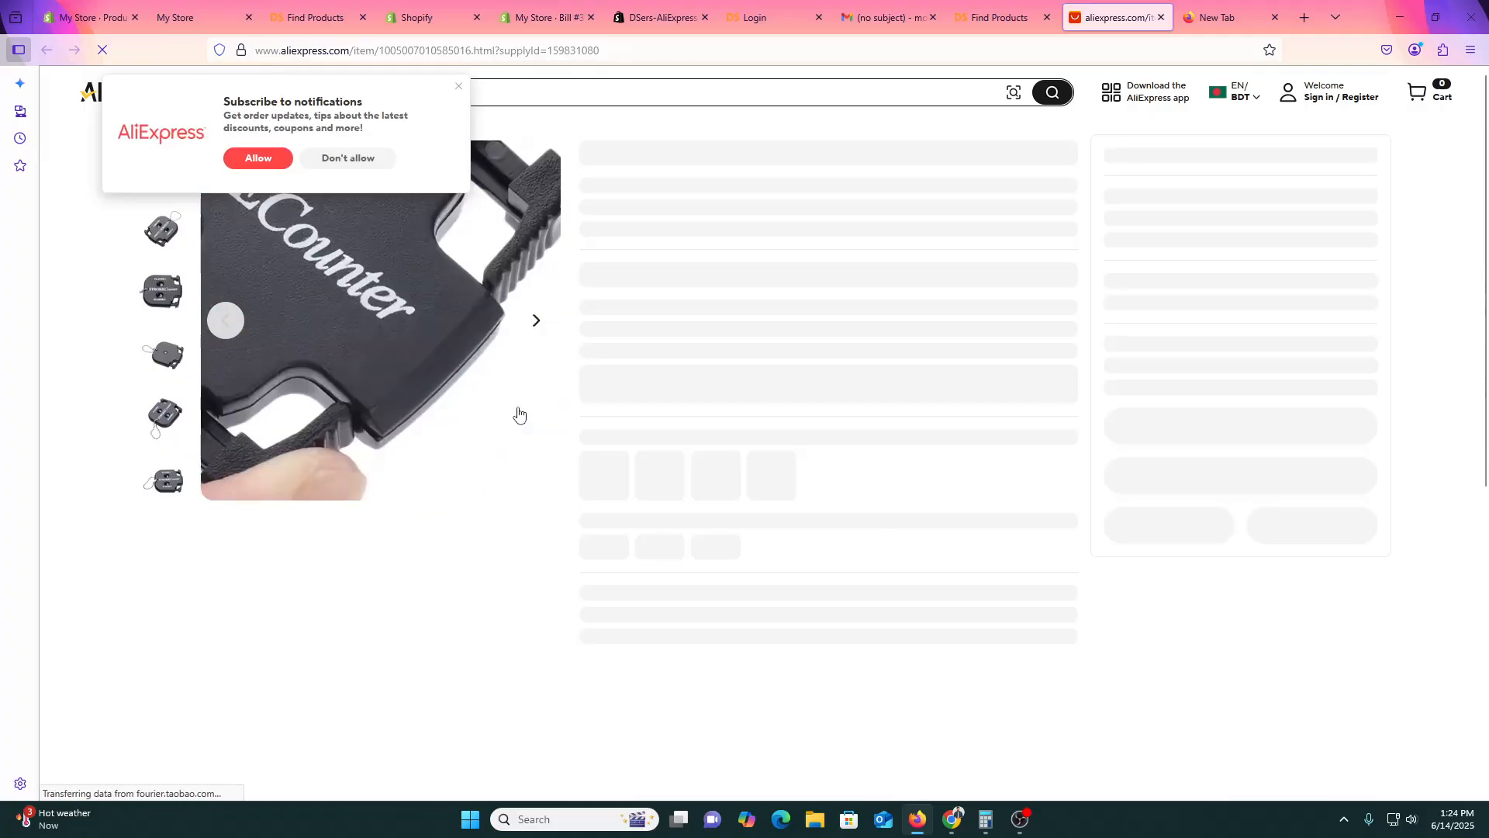
Allow AliExpress notifications and reload the golf stroke counter's product page.
left_click(259, 160)
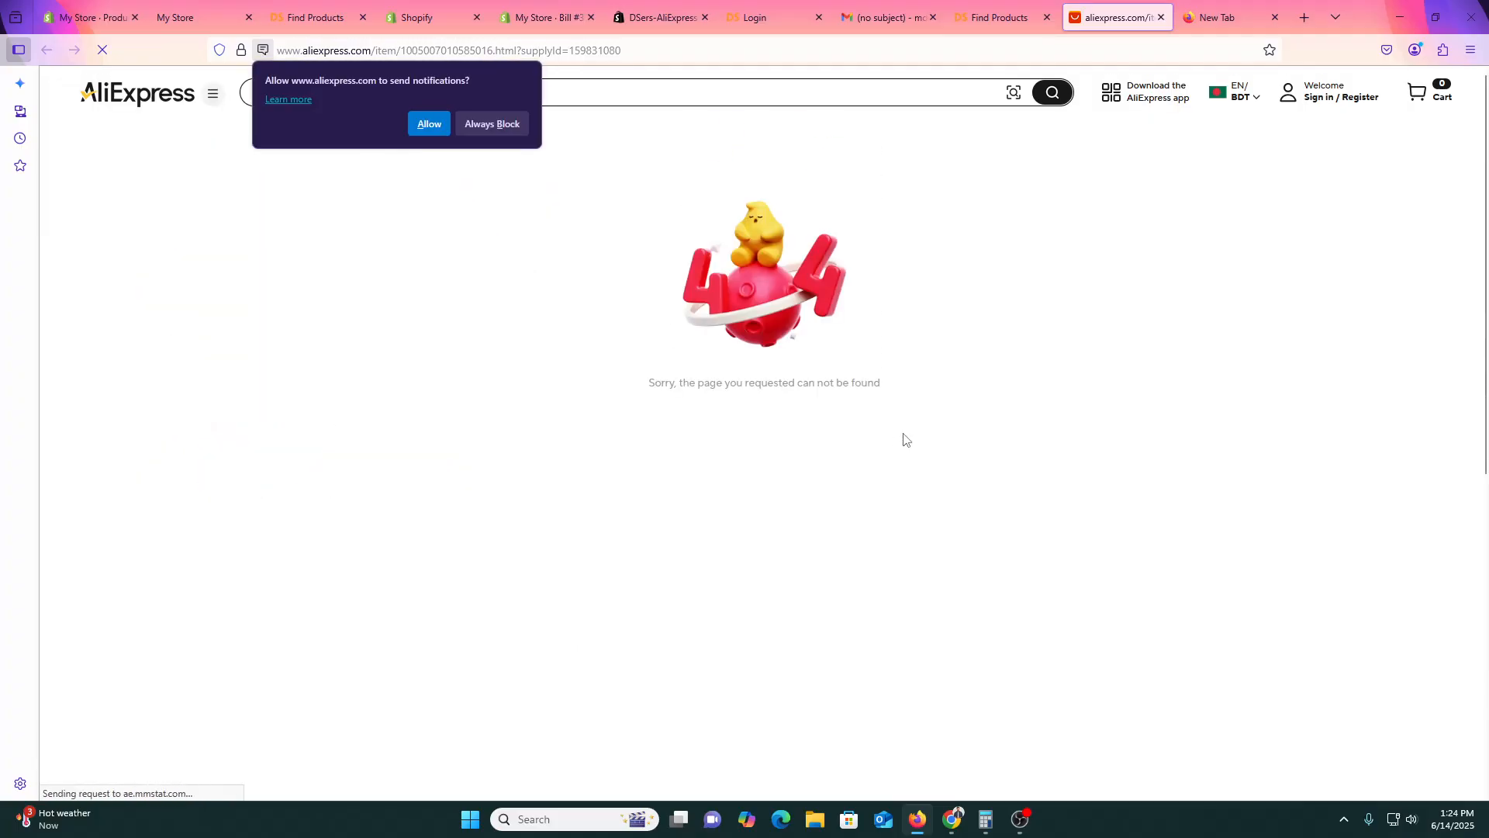
left_click(98, 54)
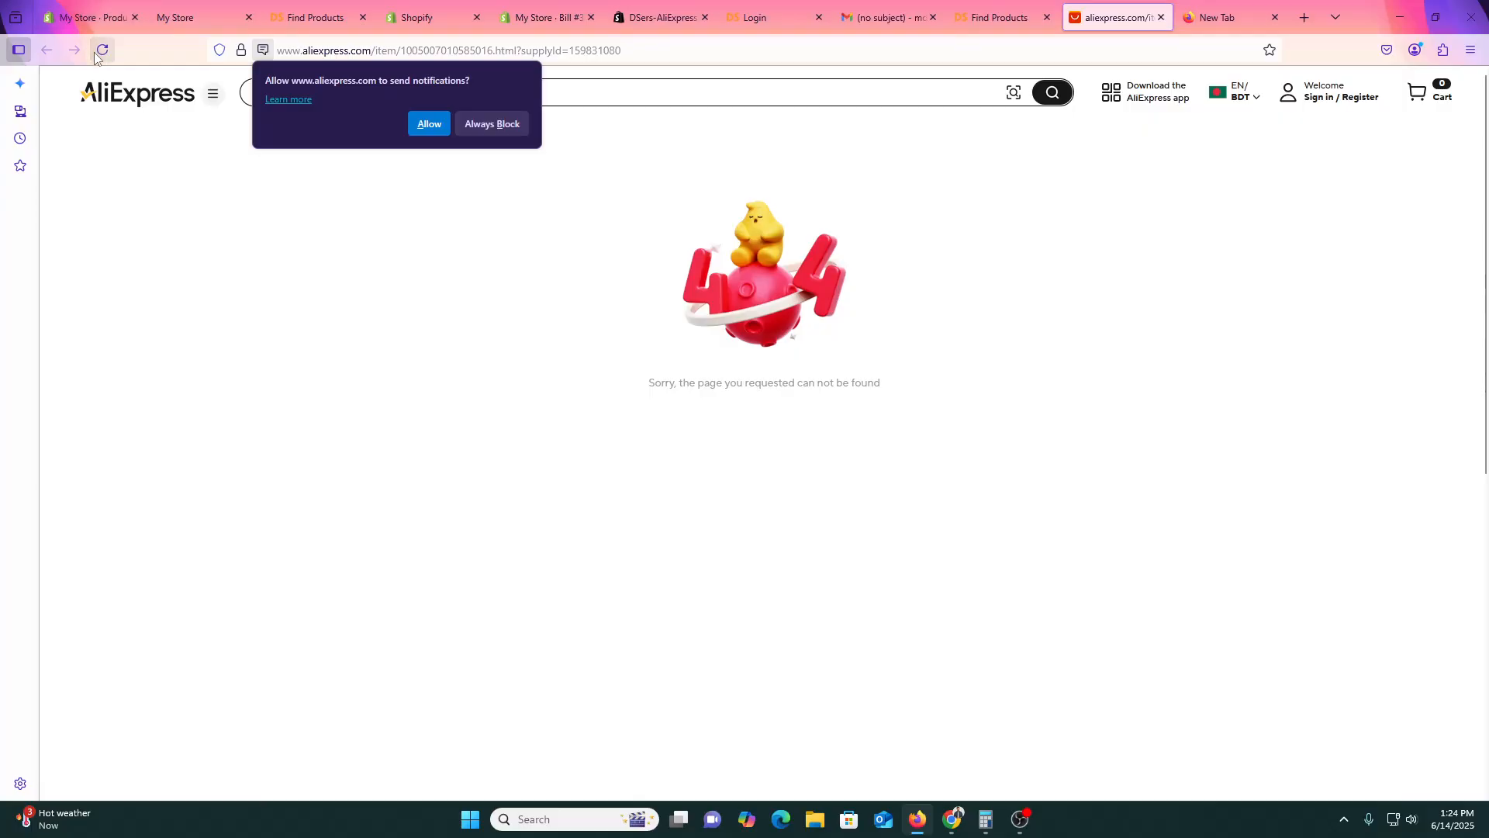
left_click(98, 53)
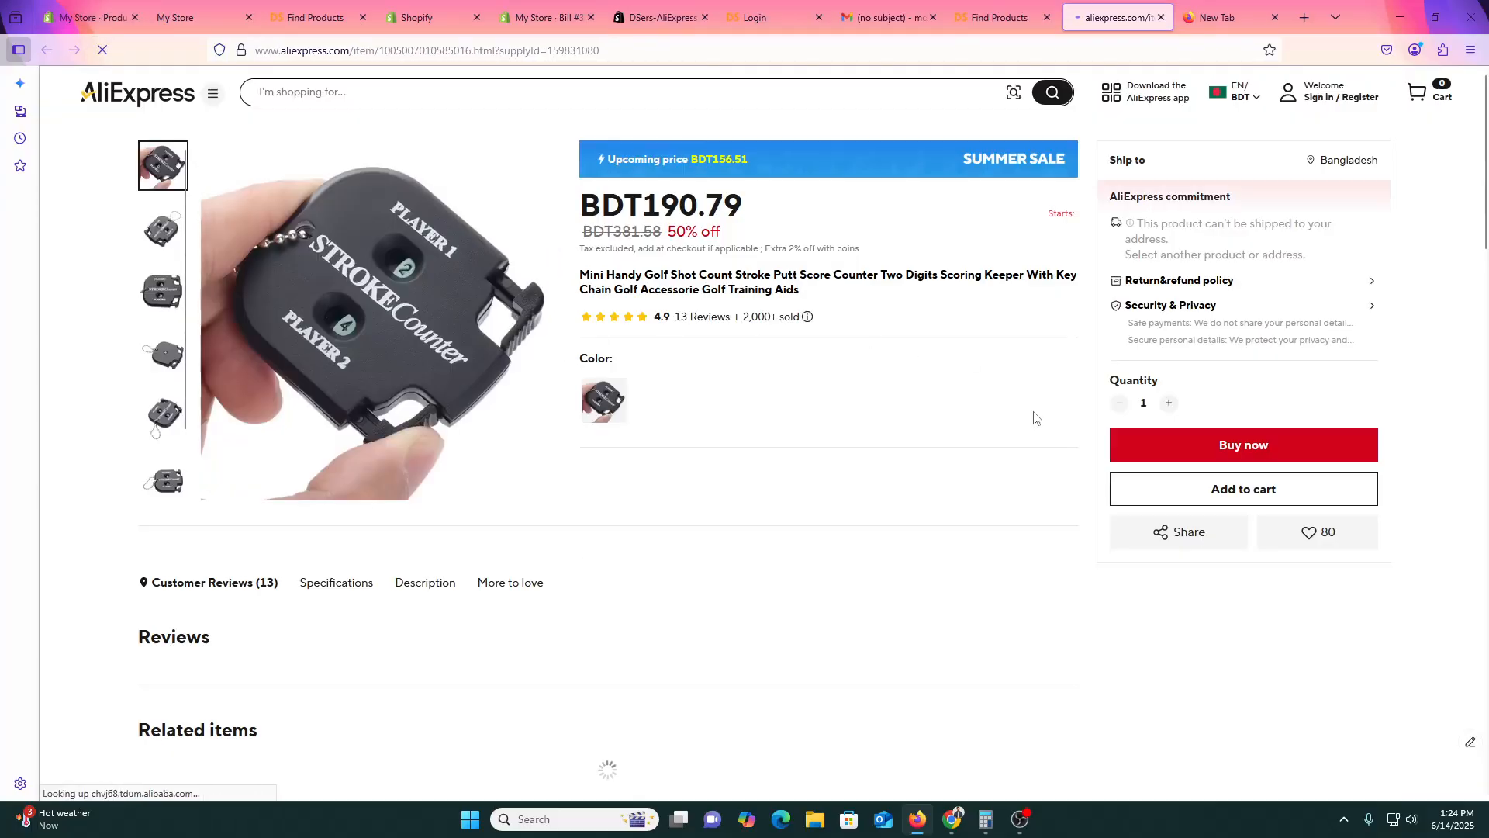
Read the product's specifications and description, then return to DSers Find Products.
scroll(823, 566, "down", 1)
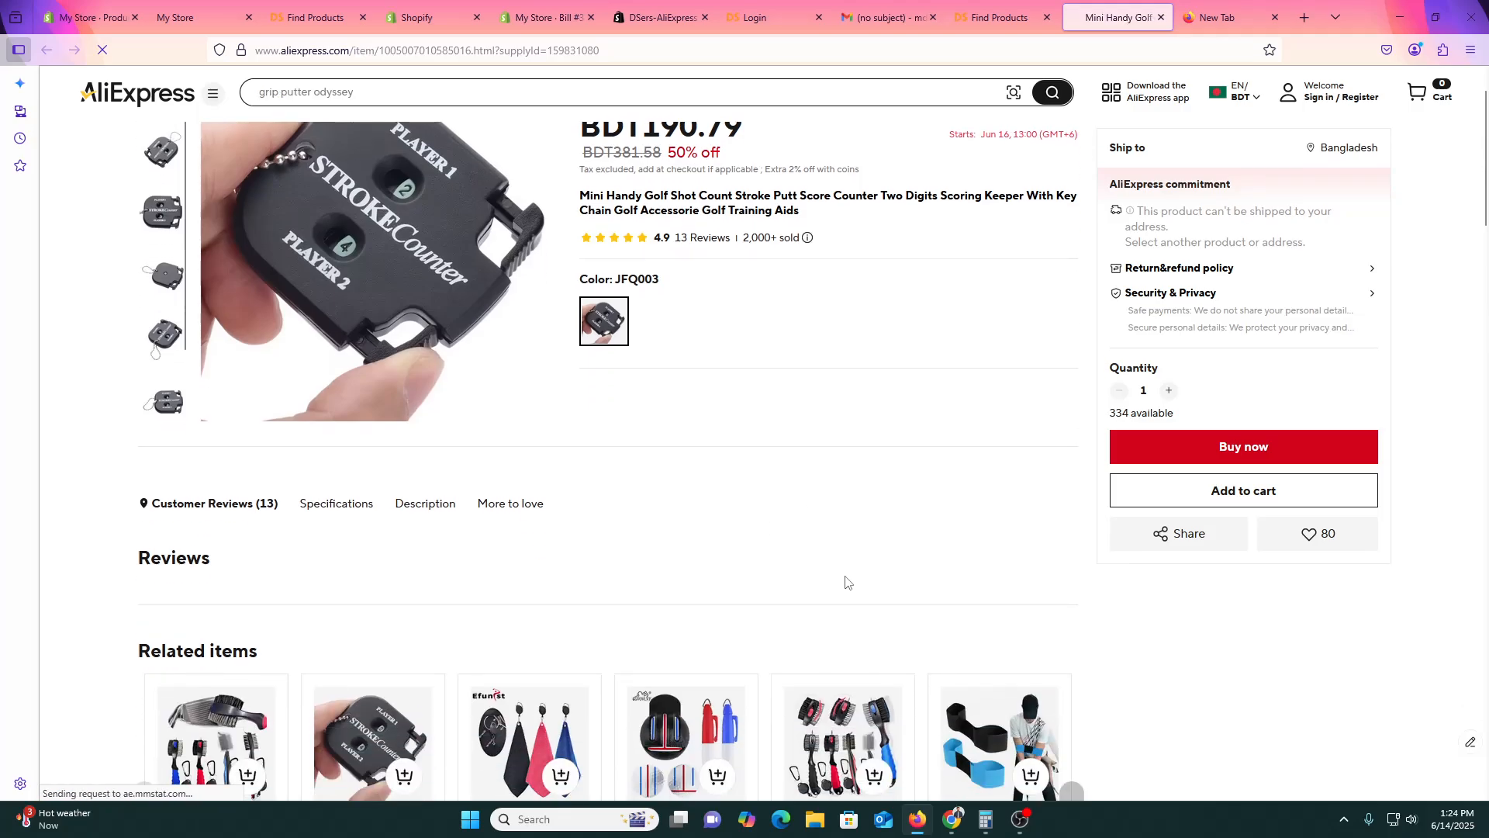
scroll(877, 581, "up", 1)
scroll(867, 592, "down", 6)
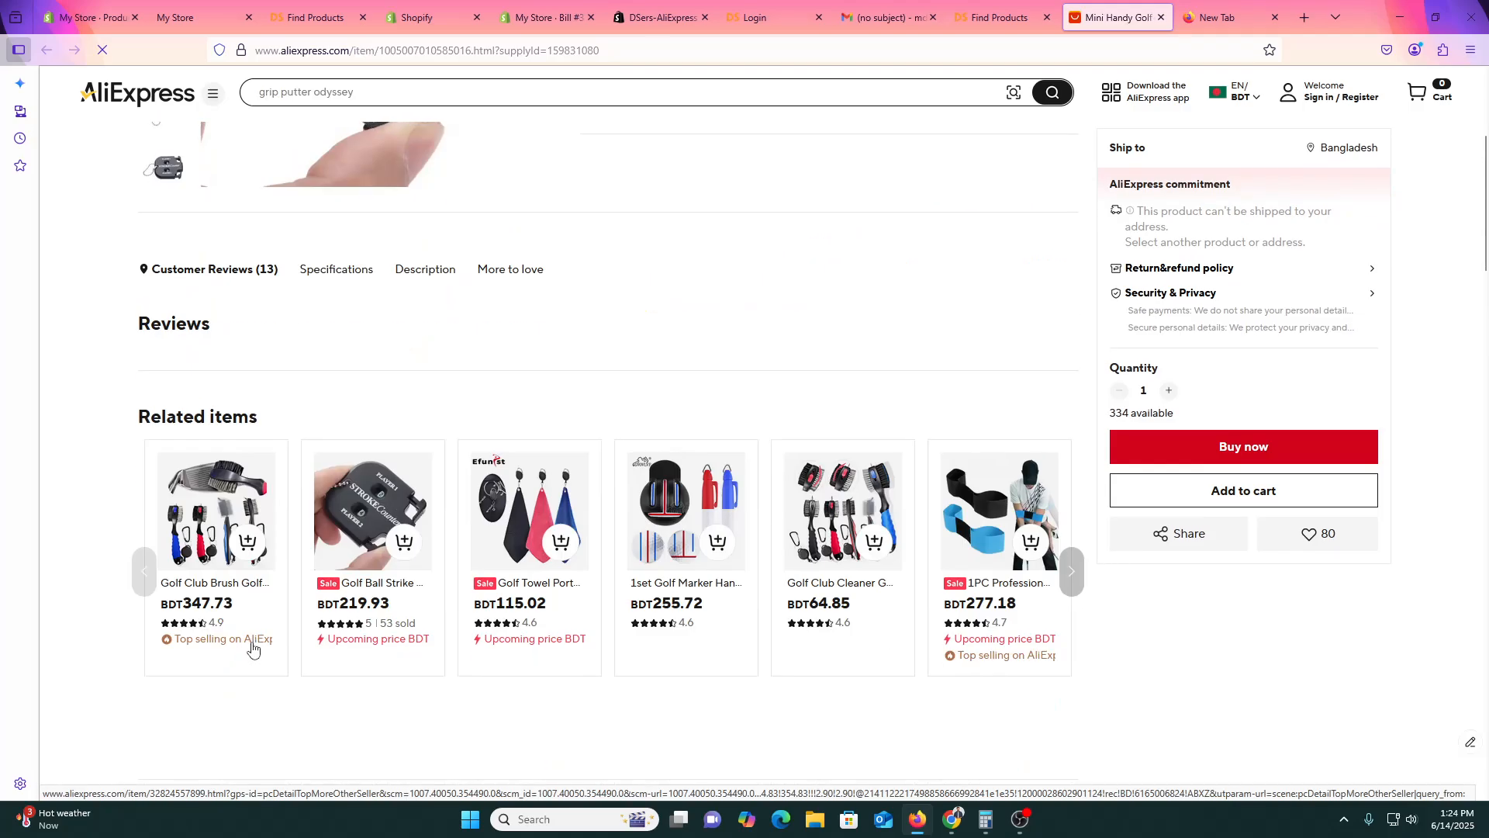
scroll(868, 592, "down", 18)
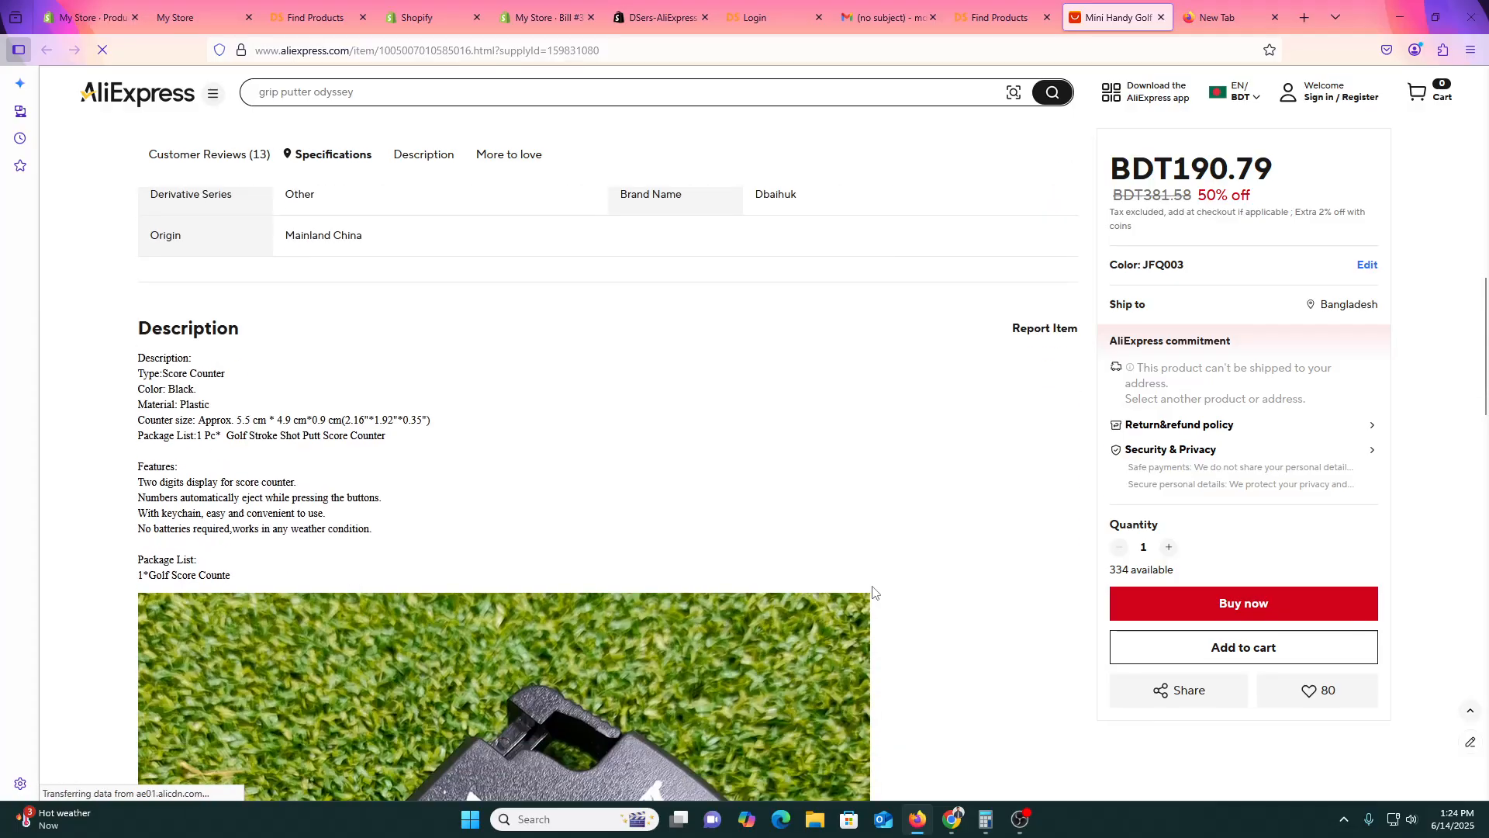
scroll(875, 594, "down", 1)
scroll(876, 594, "up", 5)
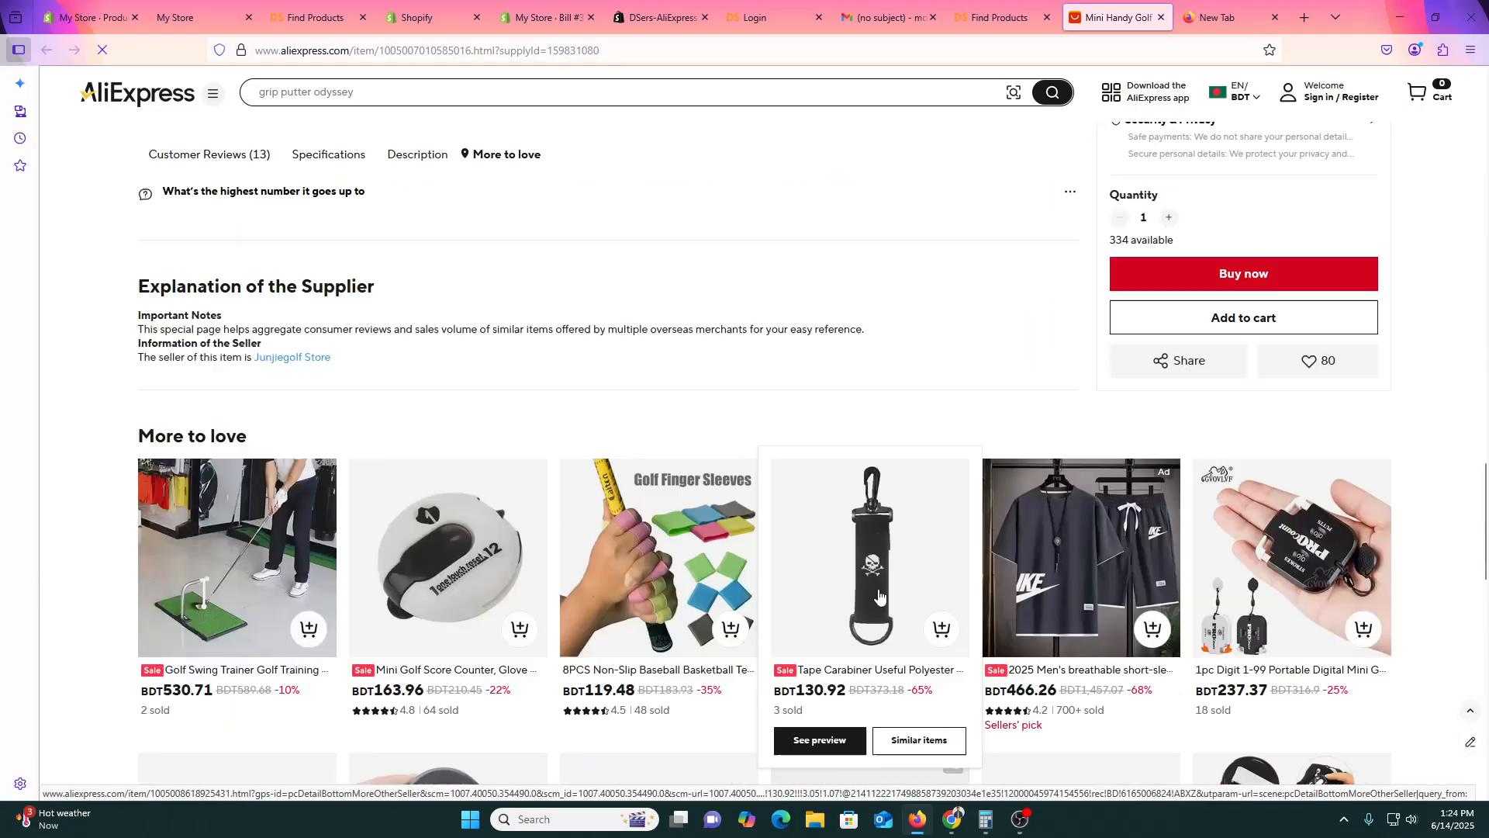
left_click(1026, 11)
mouse_move(873, 577)
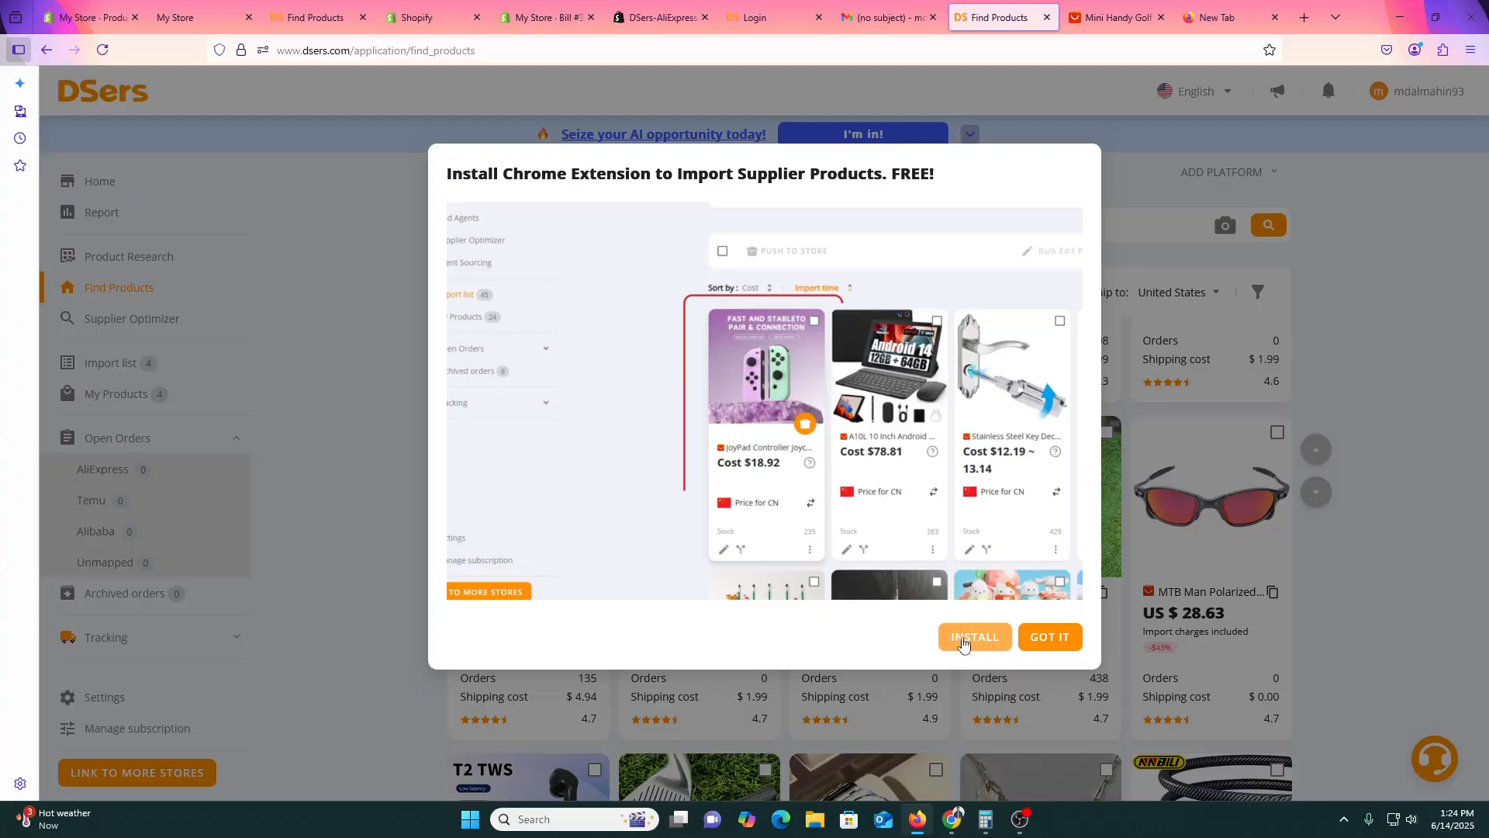
Import the golf stroke counter, select it in the Import list, and open Push to Store options.
left_click(1032, 643)
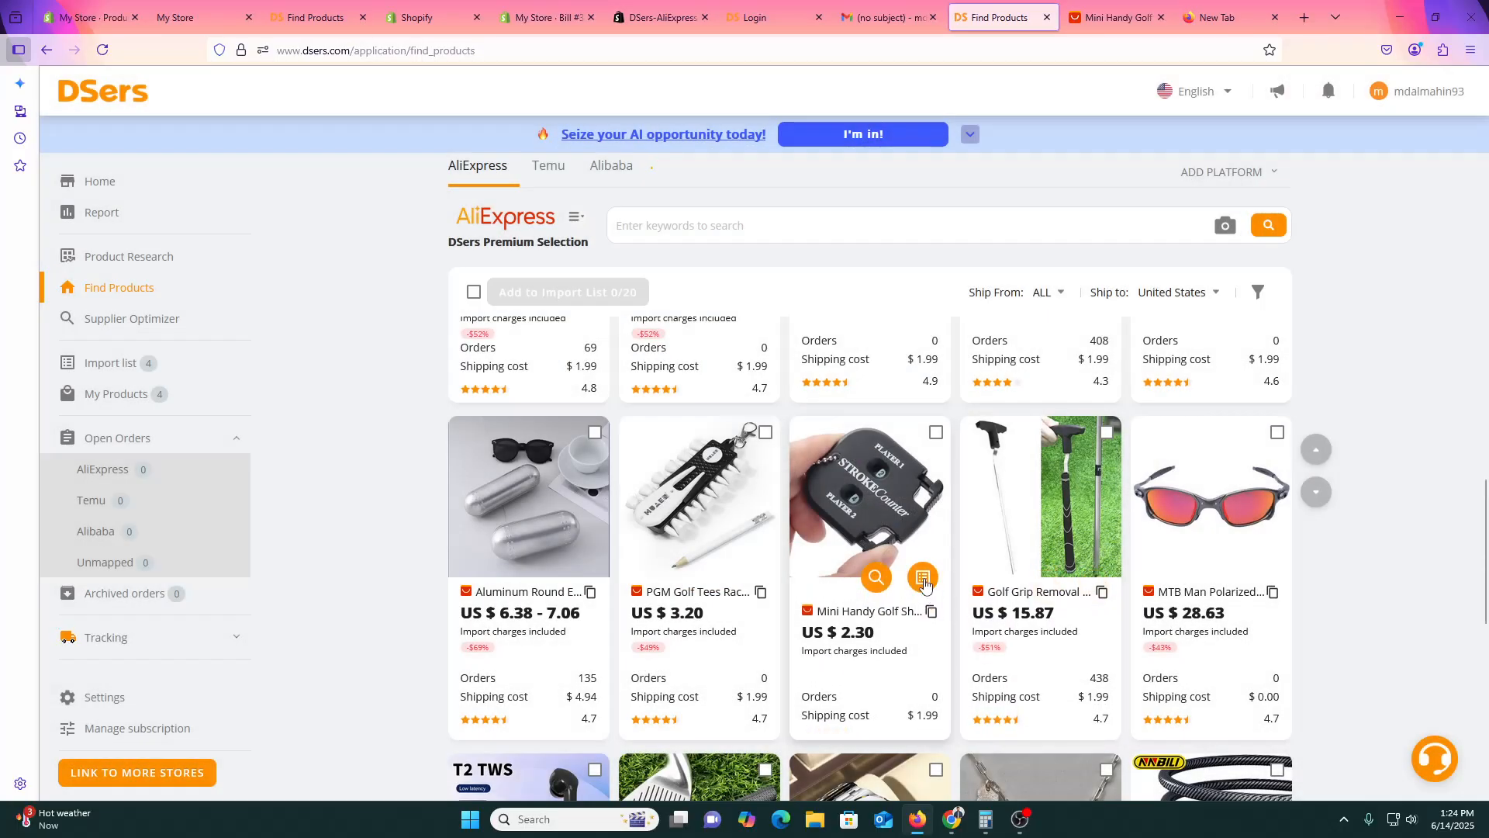
left_click(923, 578)
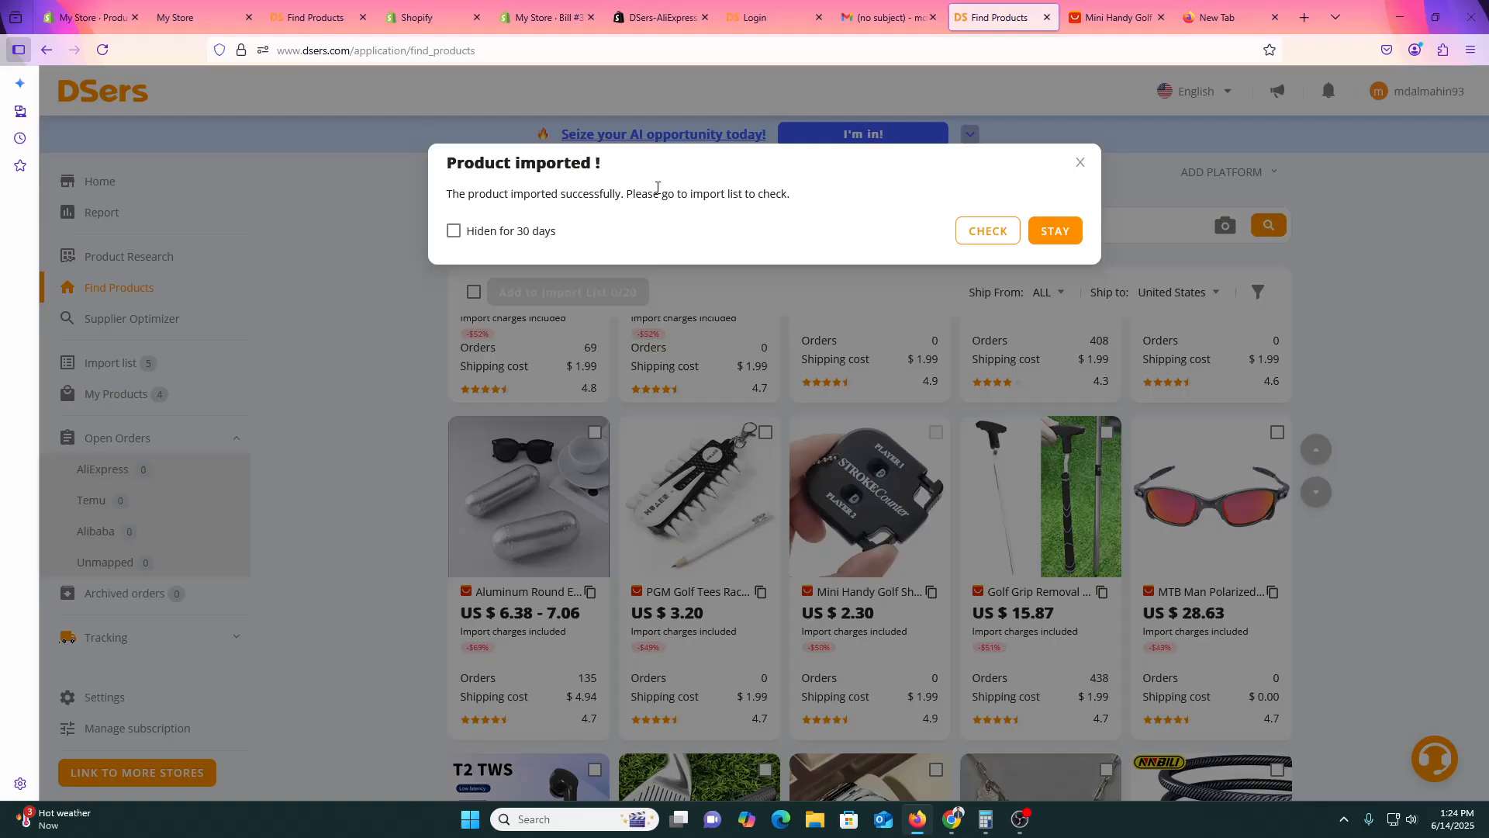
left_click(989, 232)
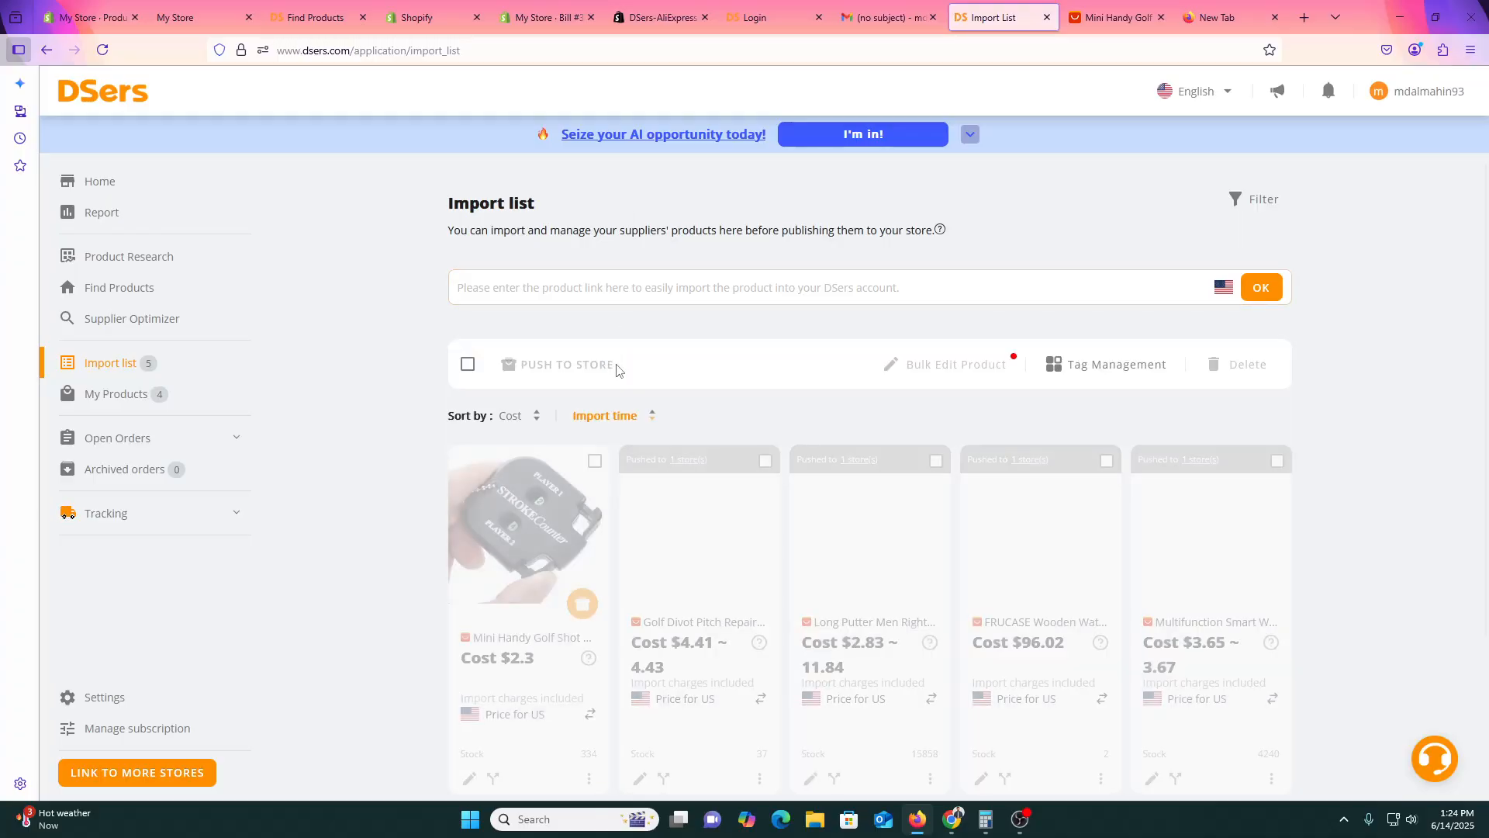
scroll(863, 592, "down", 2)
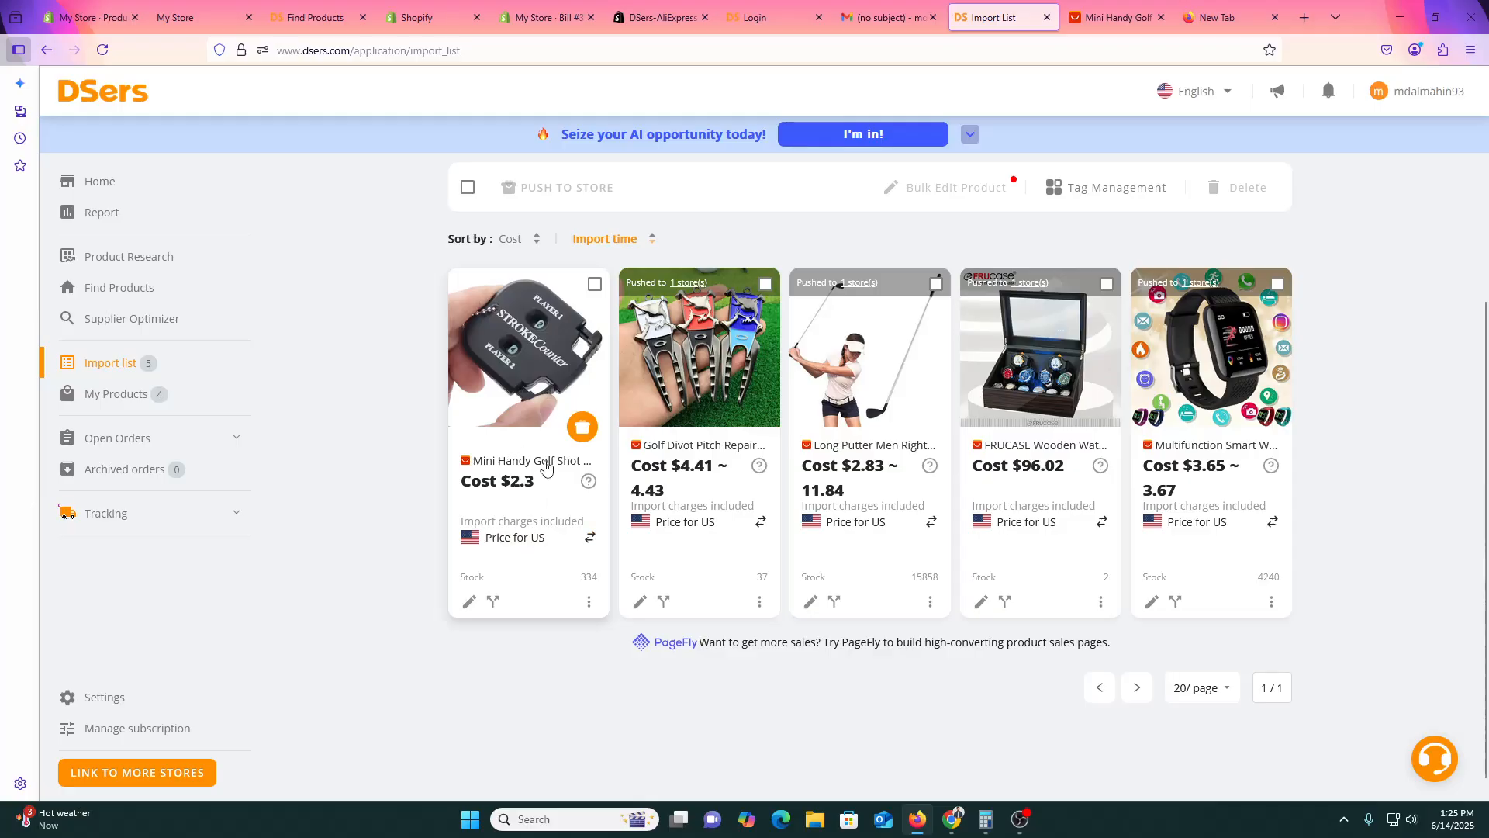
left_click(596, 285)
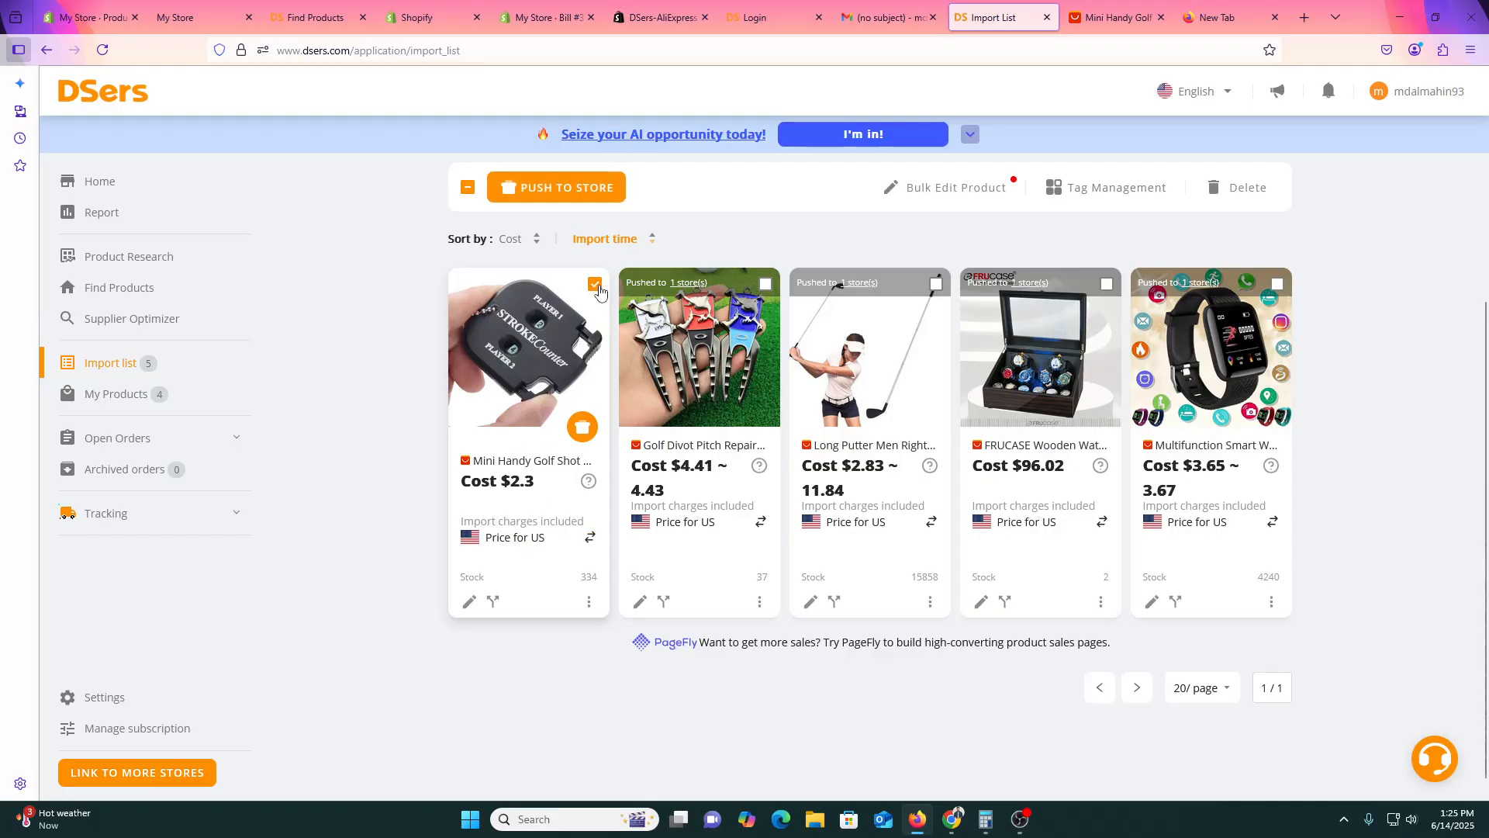
left_click(585, 189)
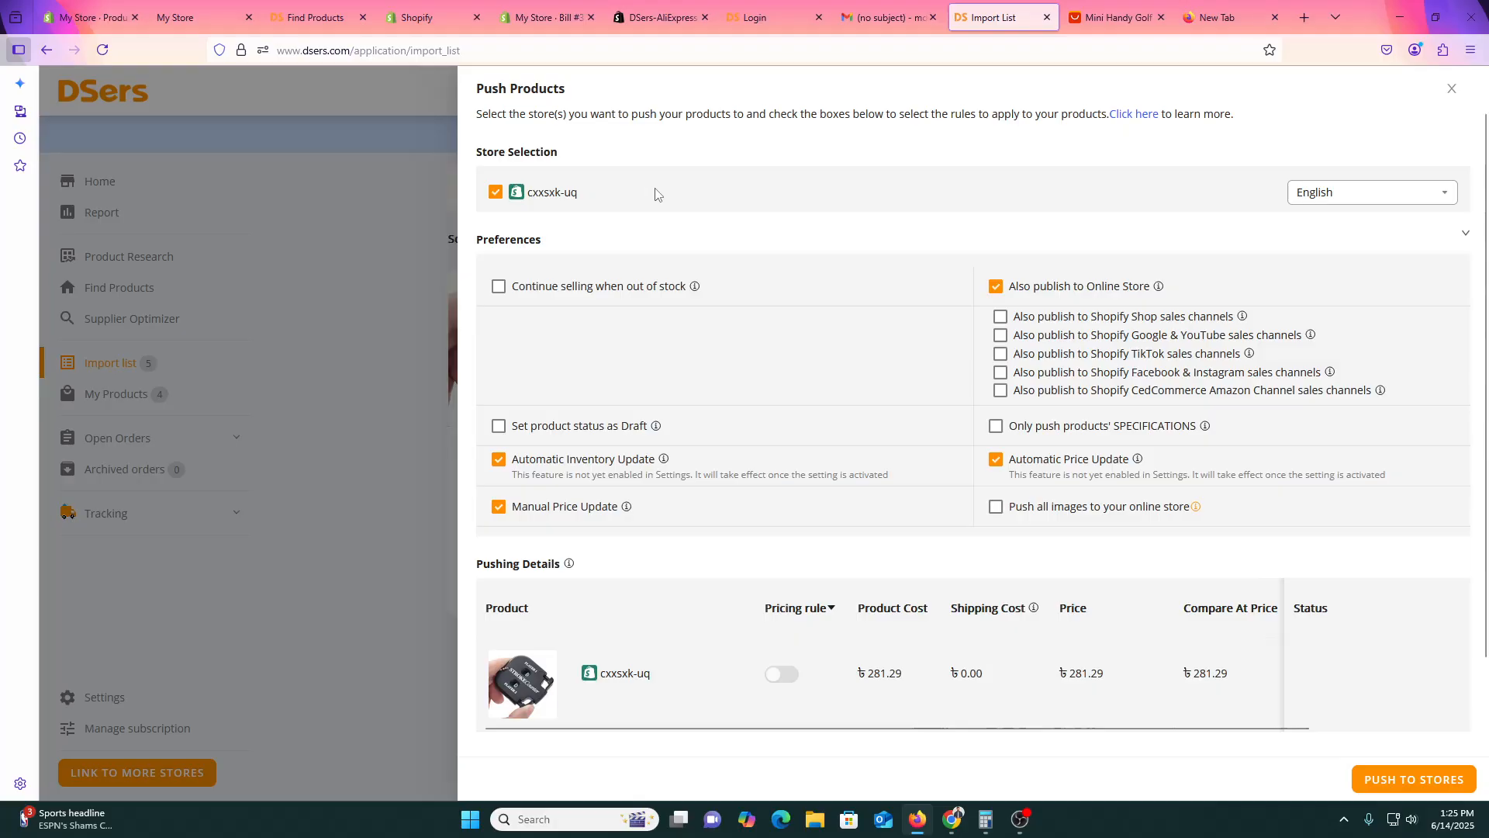
Push the golf counter and follow the Store unavailable 'here' link to re-authorize the store.
left_click(200, 17)
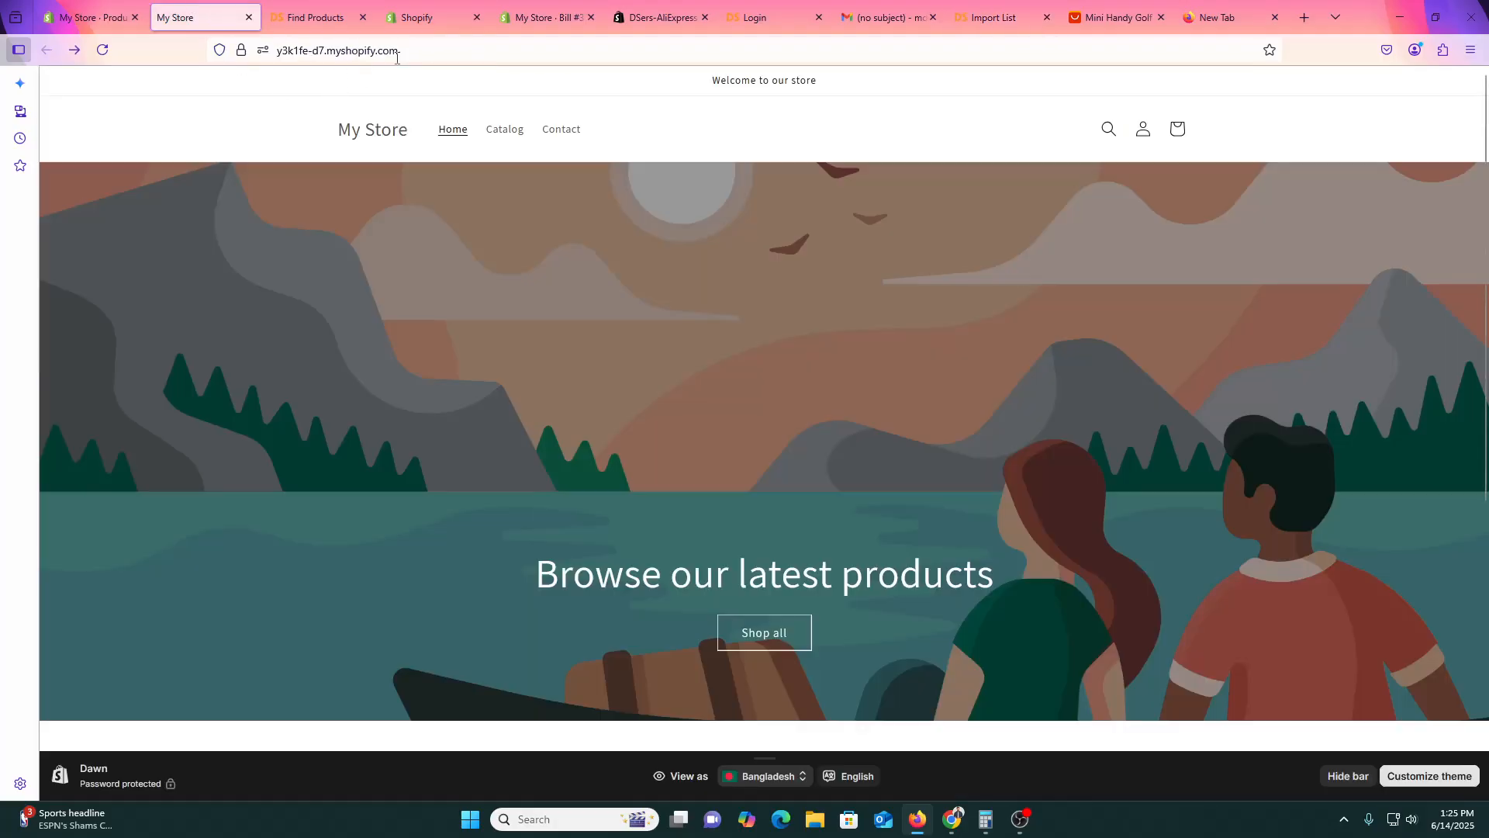
left_click(1117, 17)
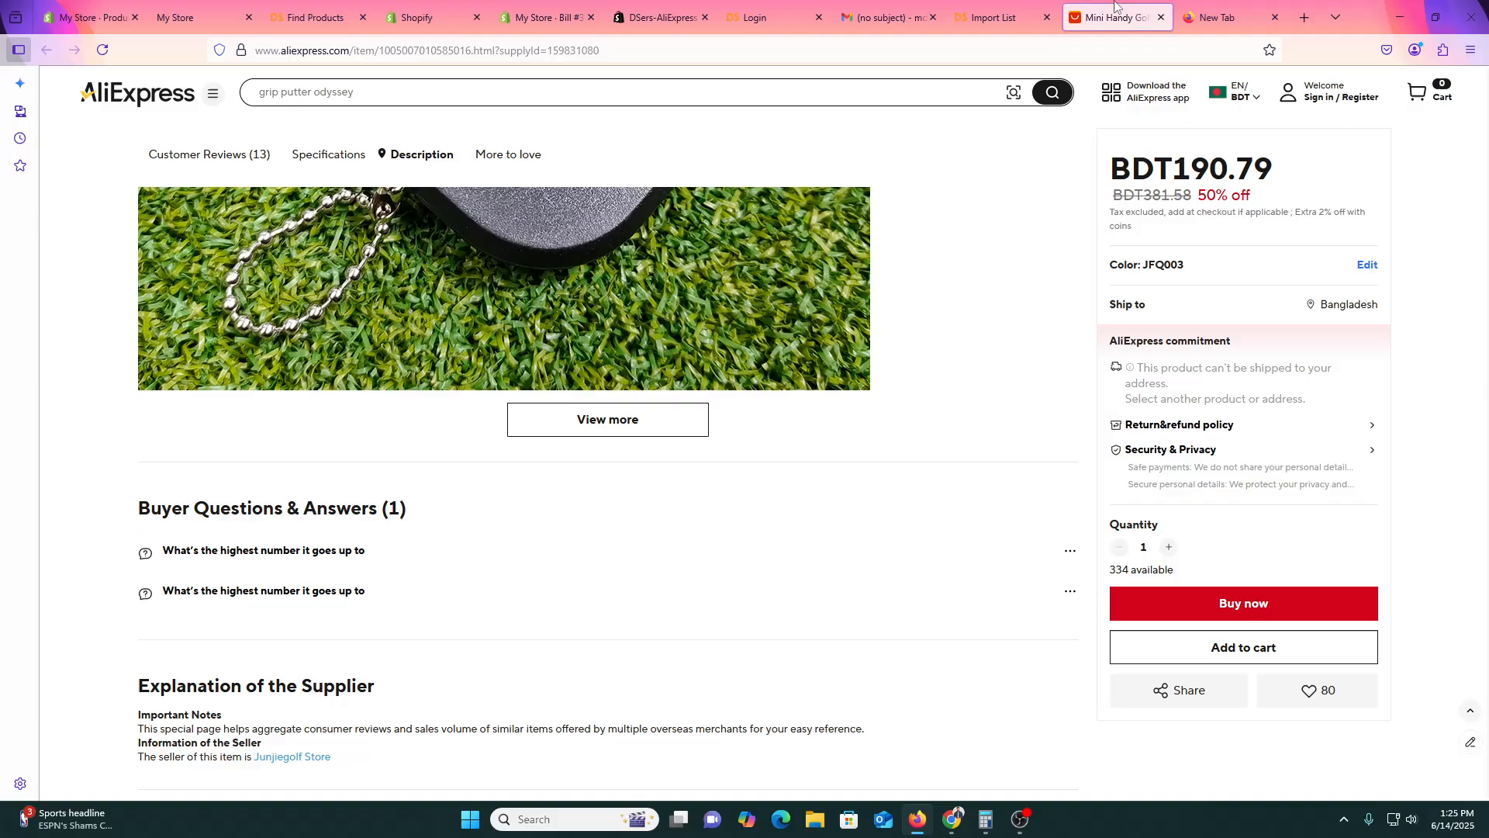
left_click(1029, 6)
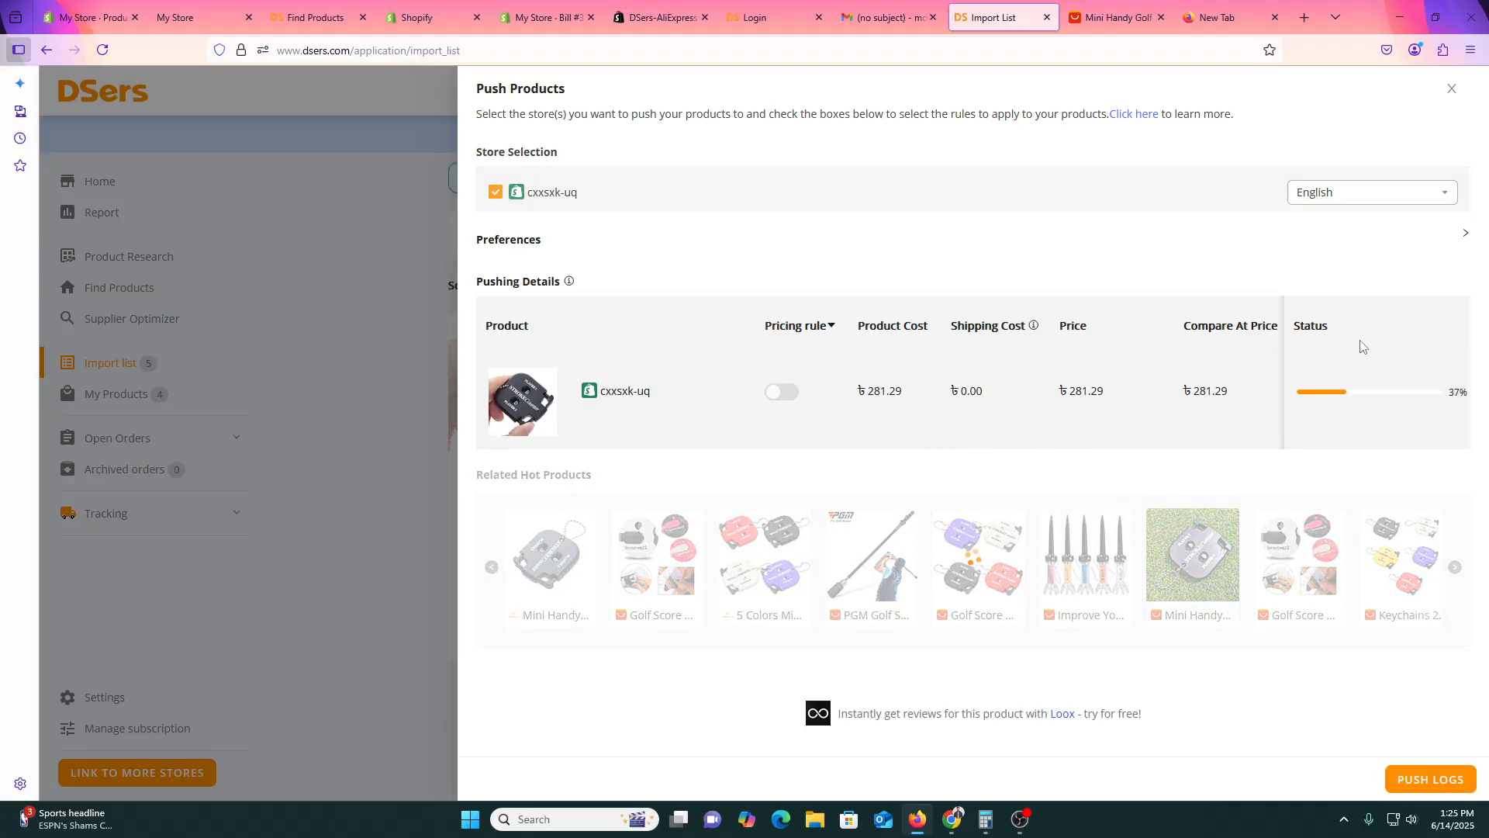
double_click(1319, 327)
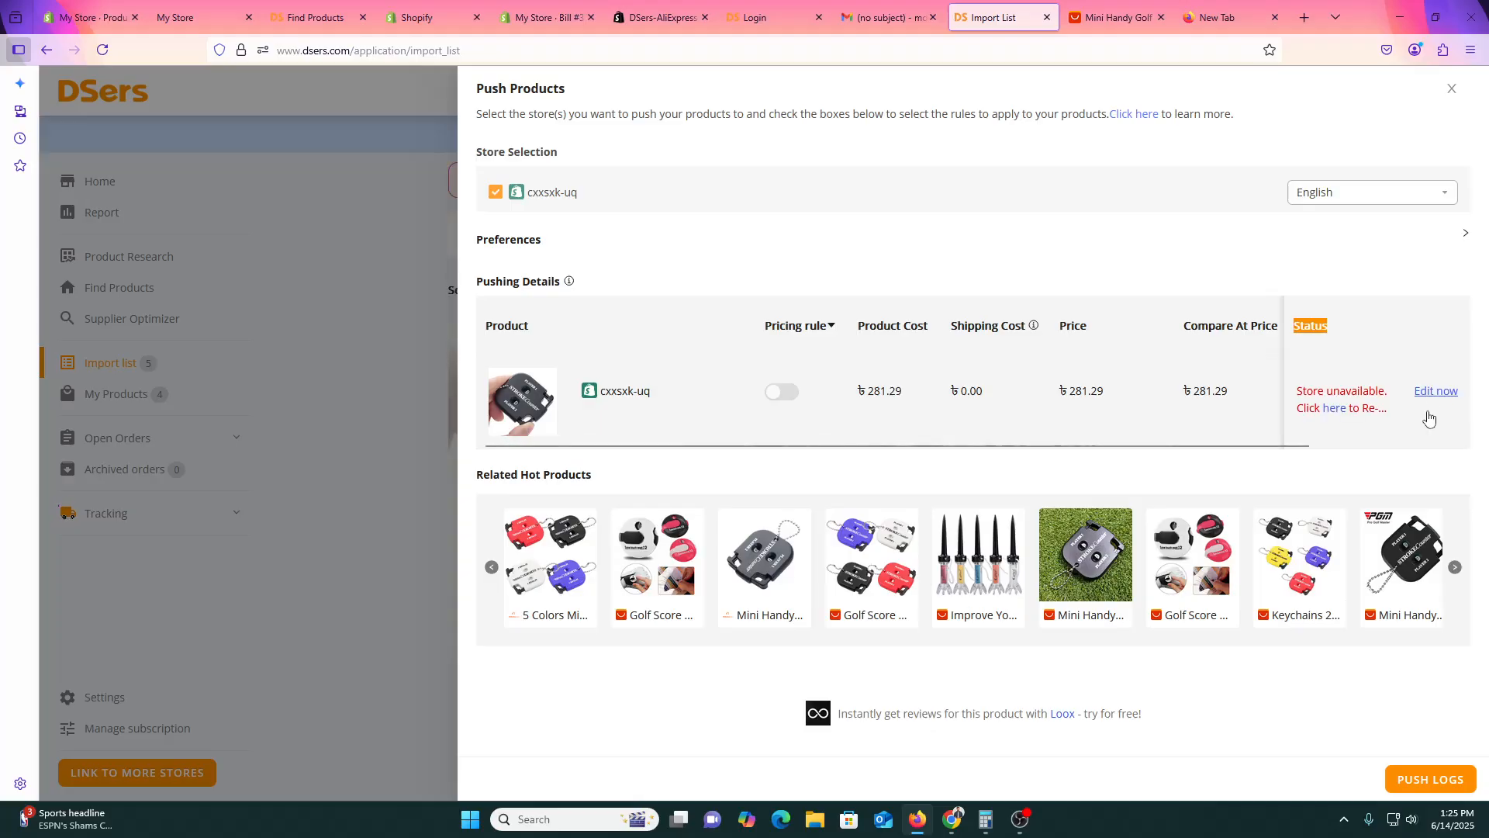
mouse_move(1371, 392)
left_click(1336, 409)
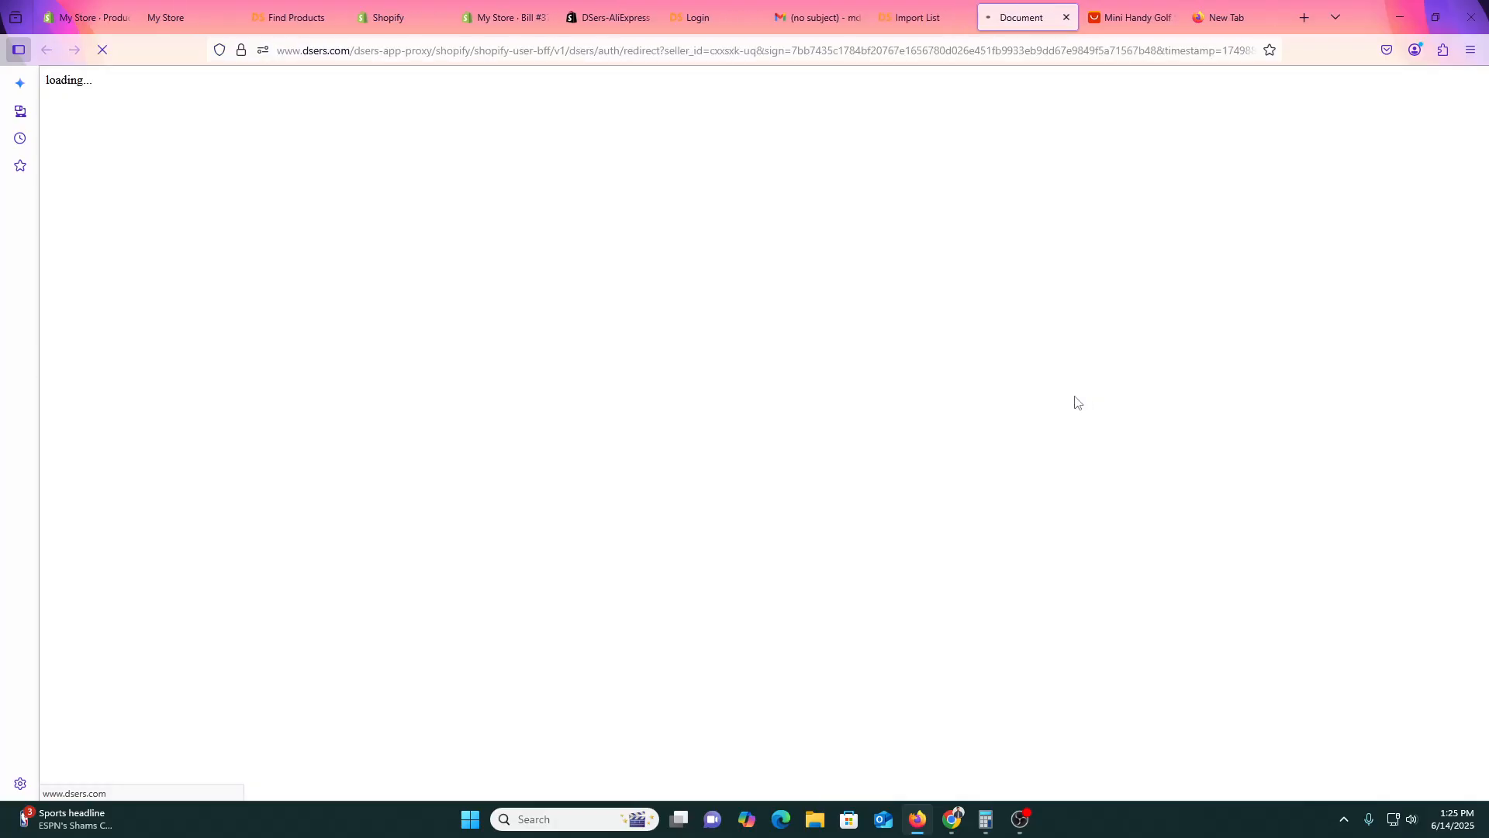
Review the Shopify bill and $1 reactivation checkout, then return to the DSers Import List.
left_click(498, 3)
left_click(406, 2)
left_click(546, 18)
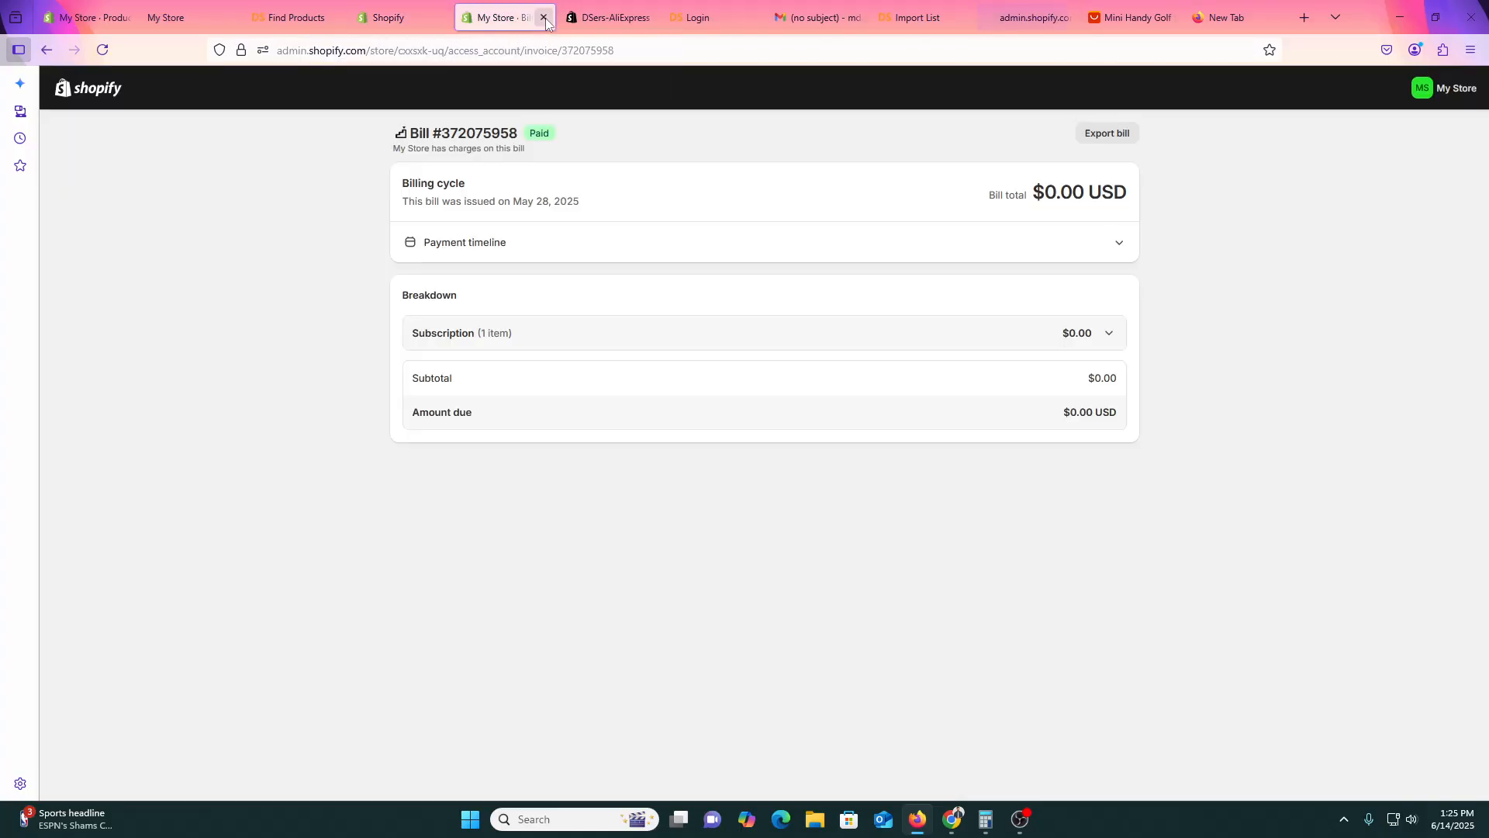
left_click(1023, 17)
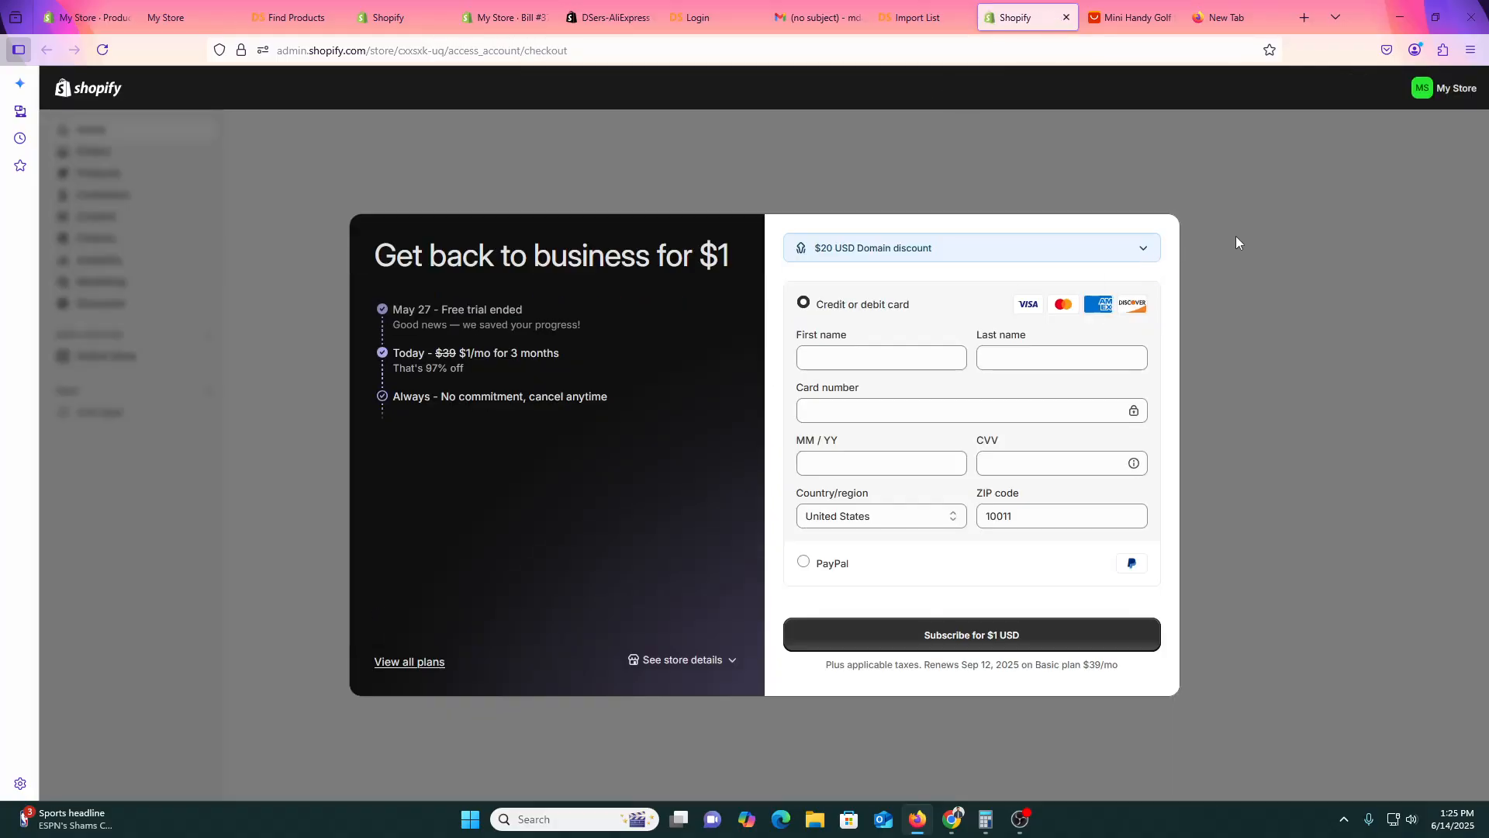
left_click(918, 17)
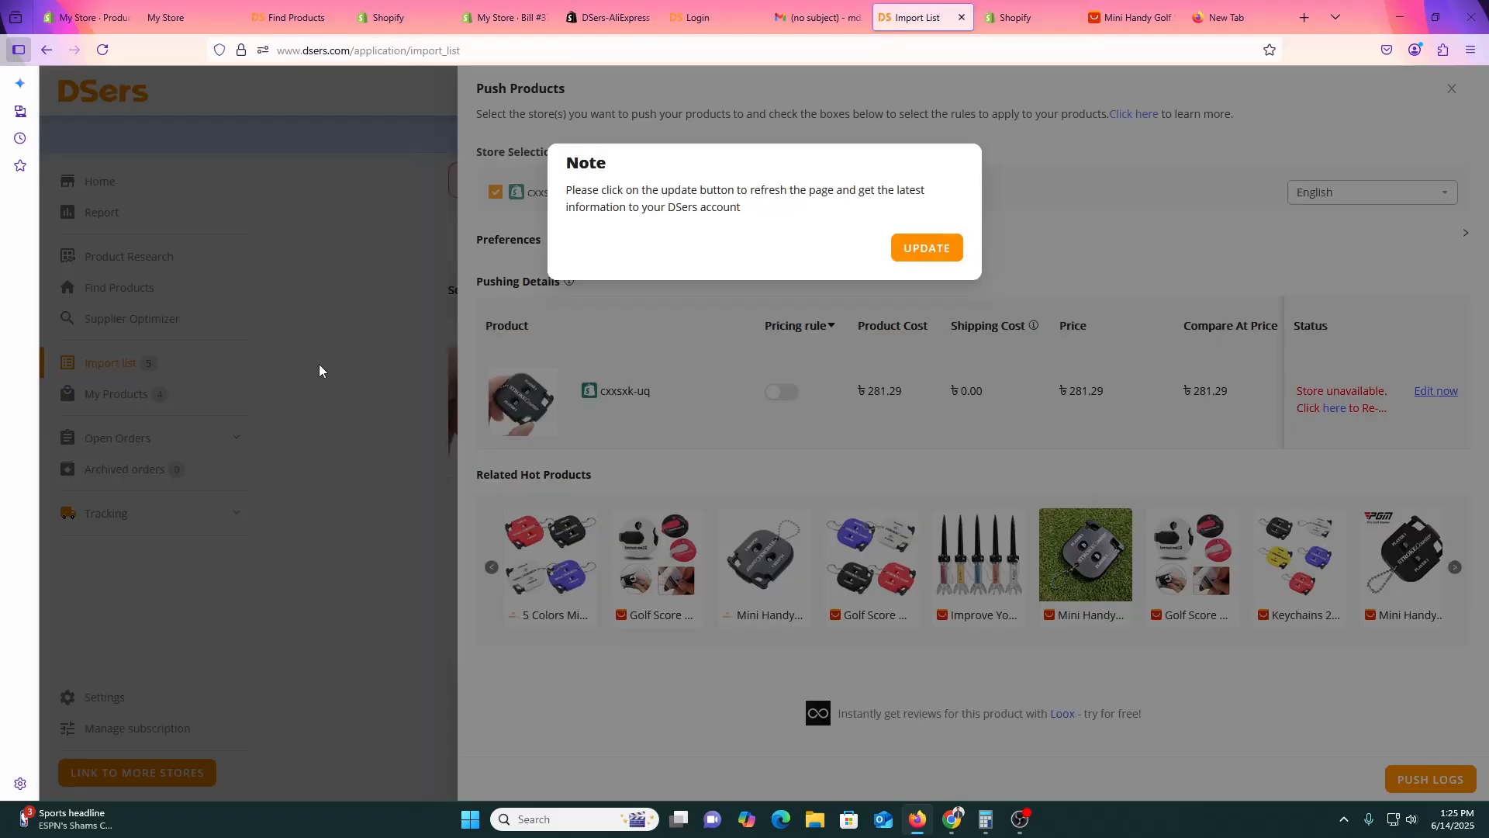
Update DSers account information, close the abnormal stores relink warning, and go to Settings.
left_click(929, 256)
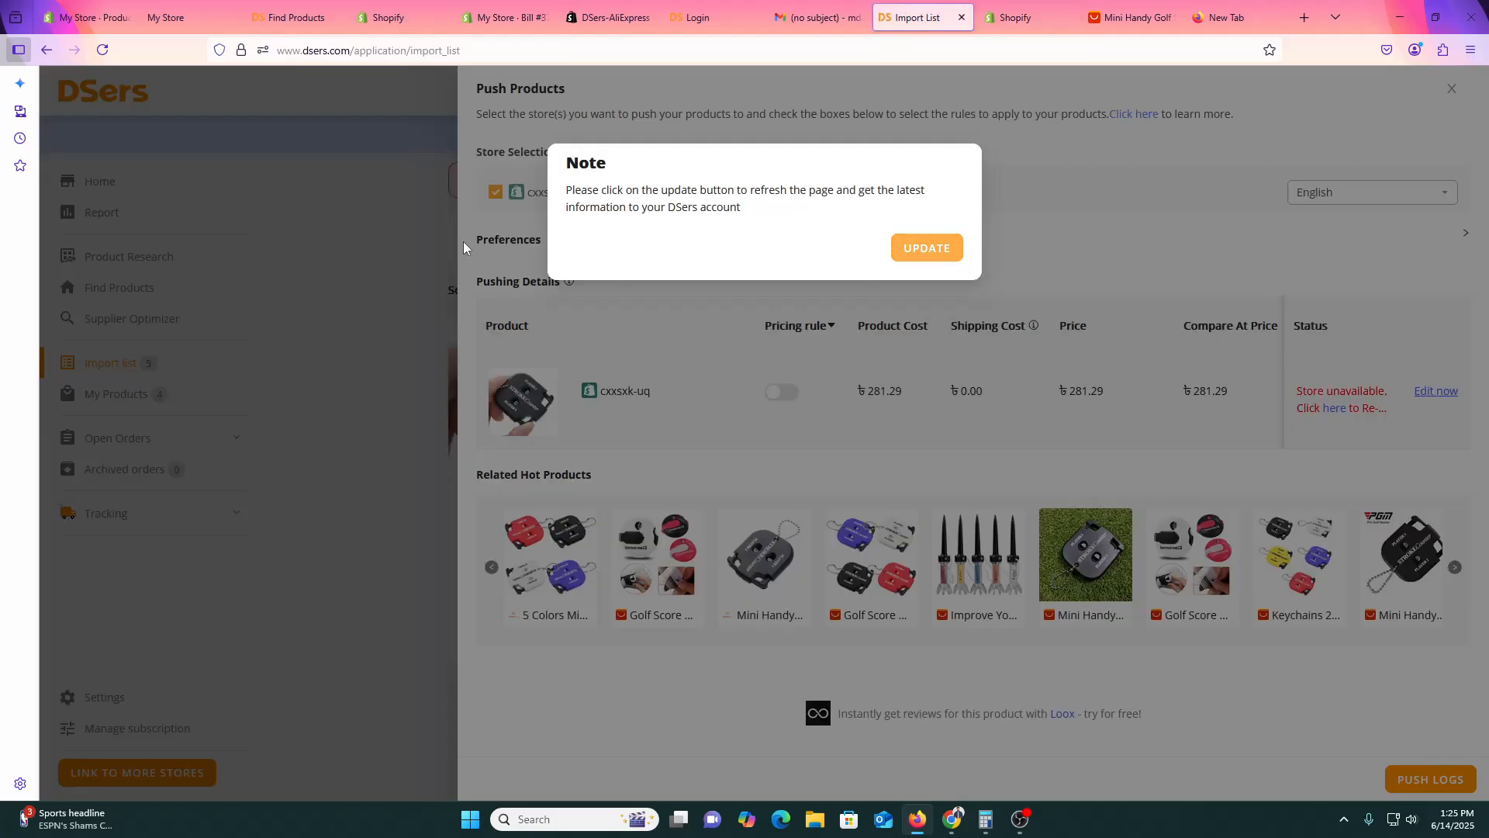
left_click_drag(464, 242, 384, 197)
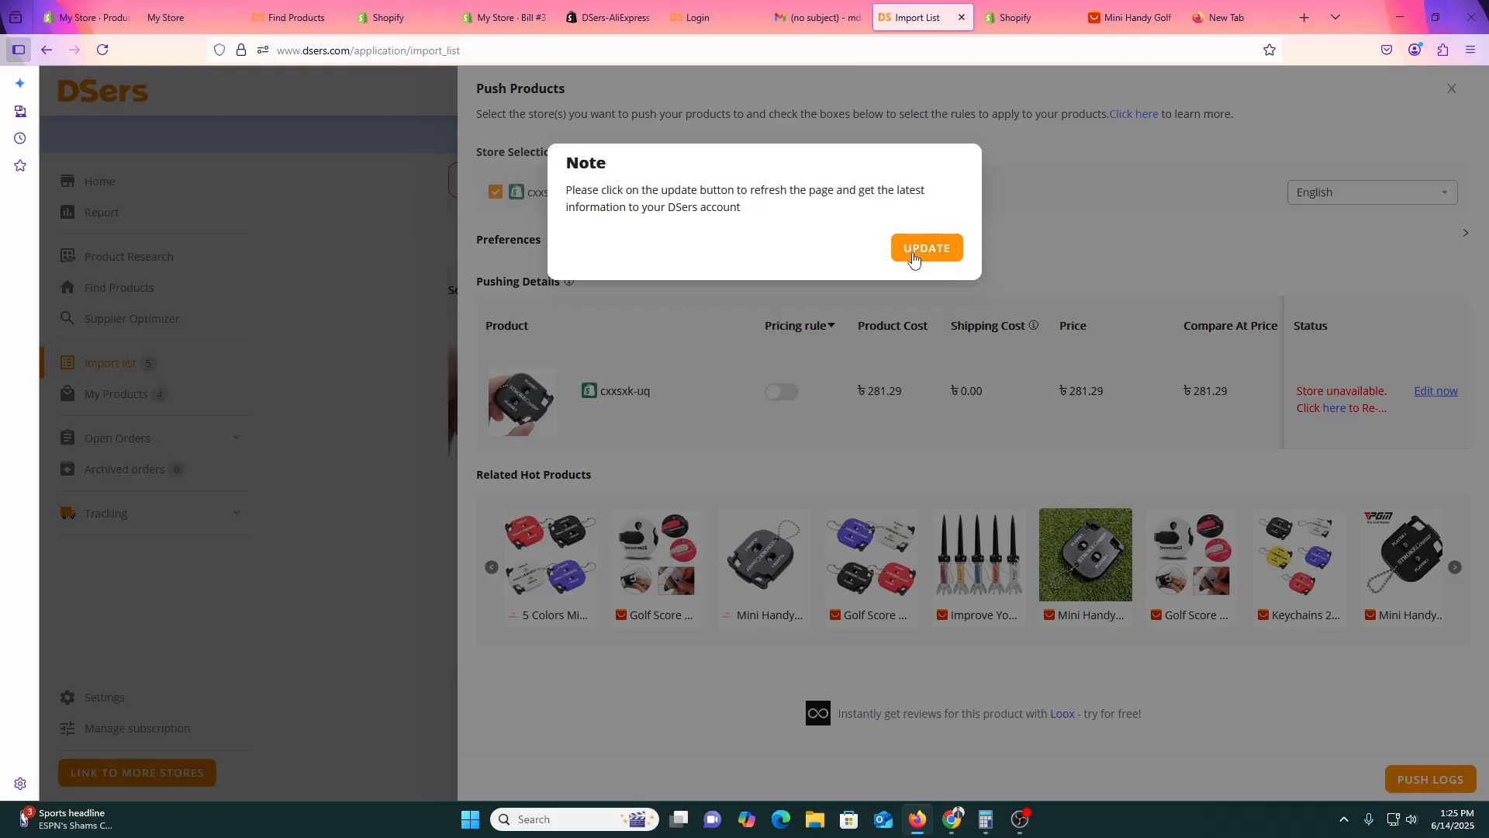
left_click(942, 247)
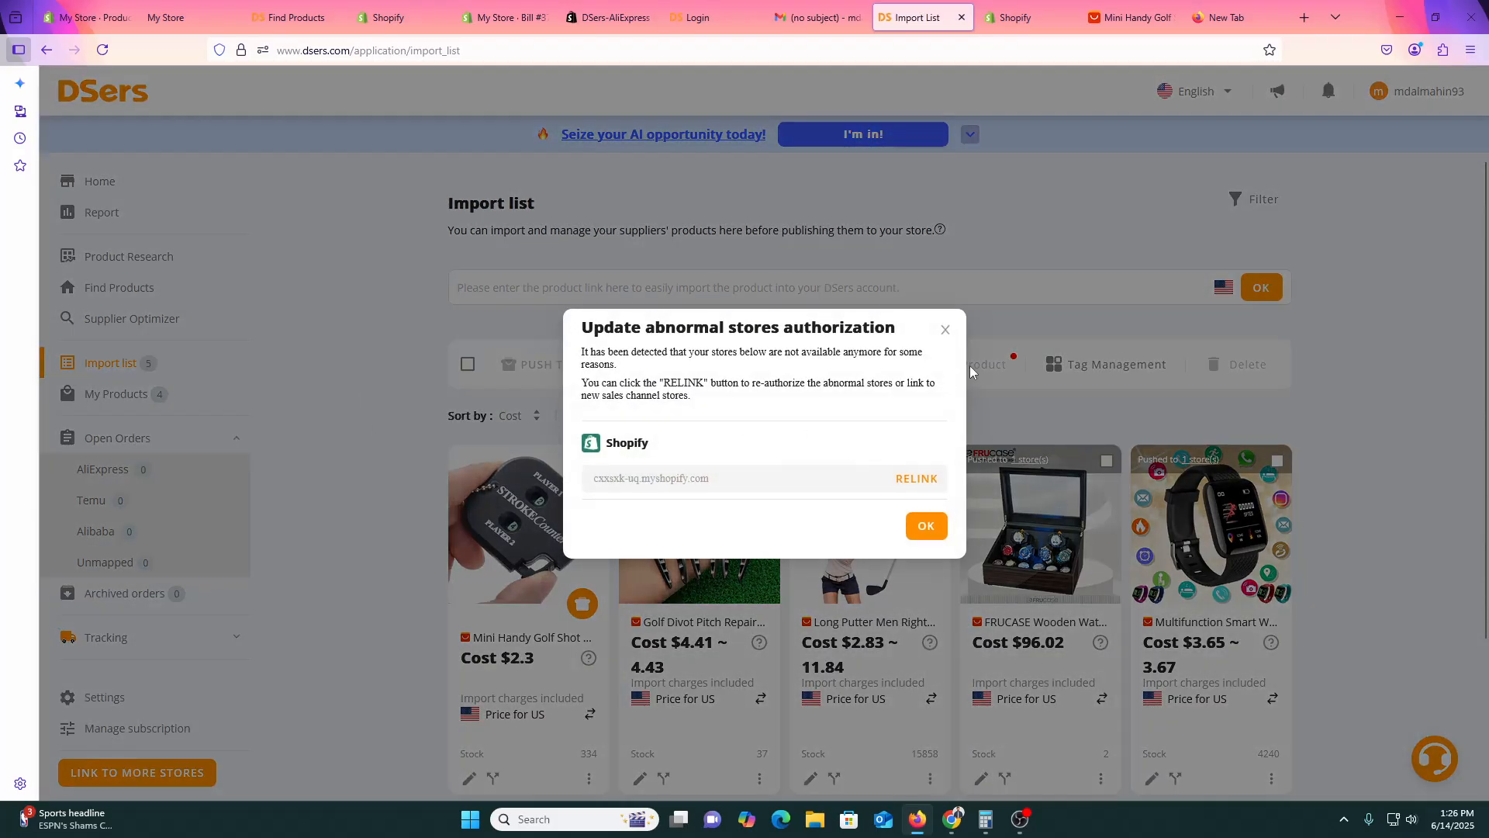
left_click(947, 330)
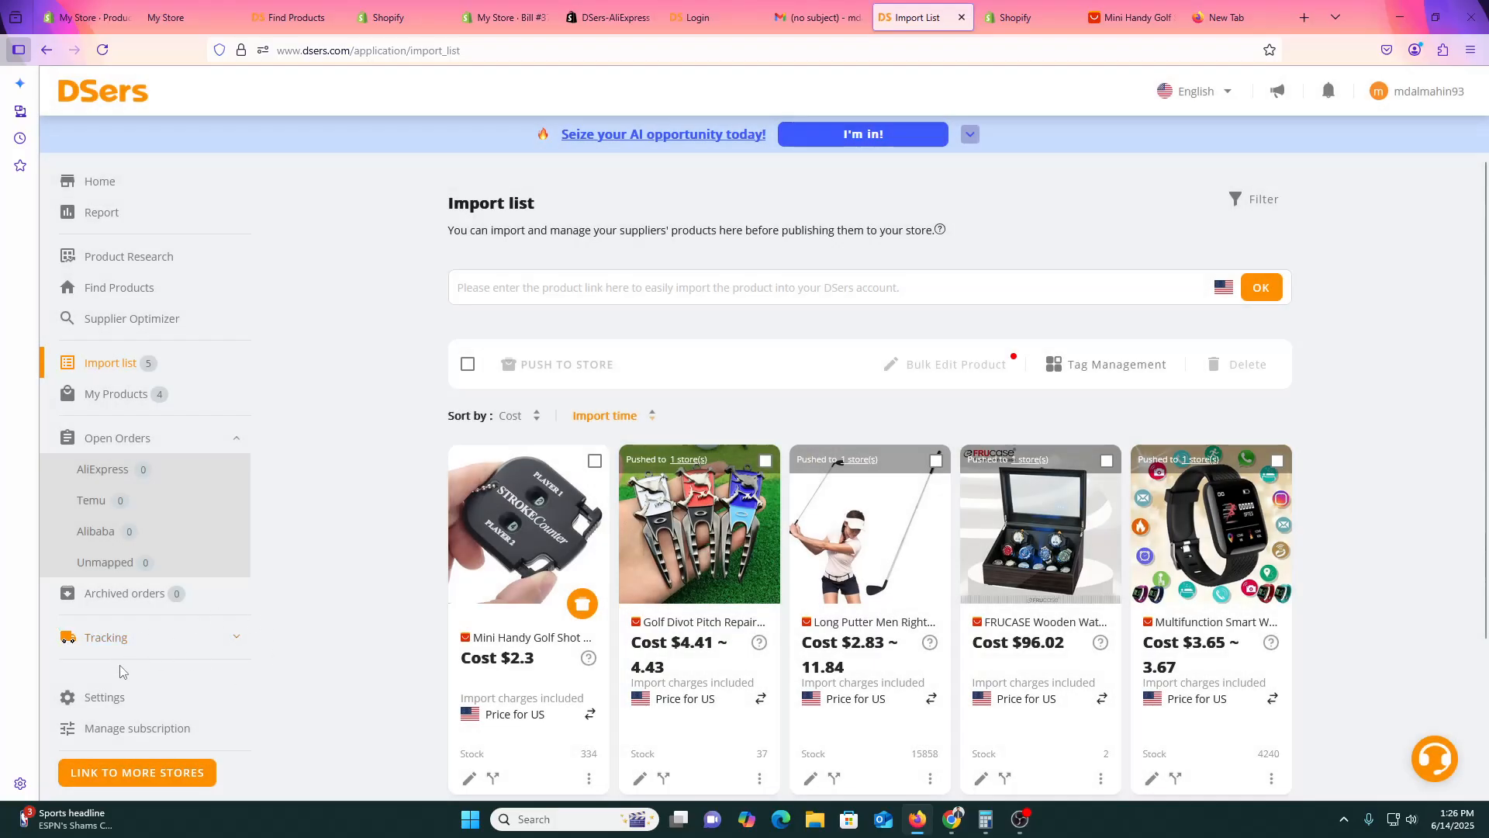
left_click(102, 697)
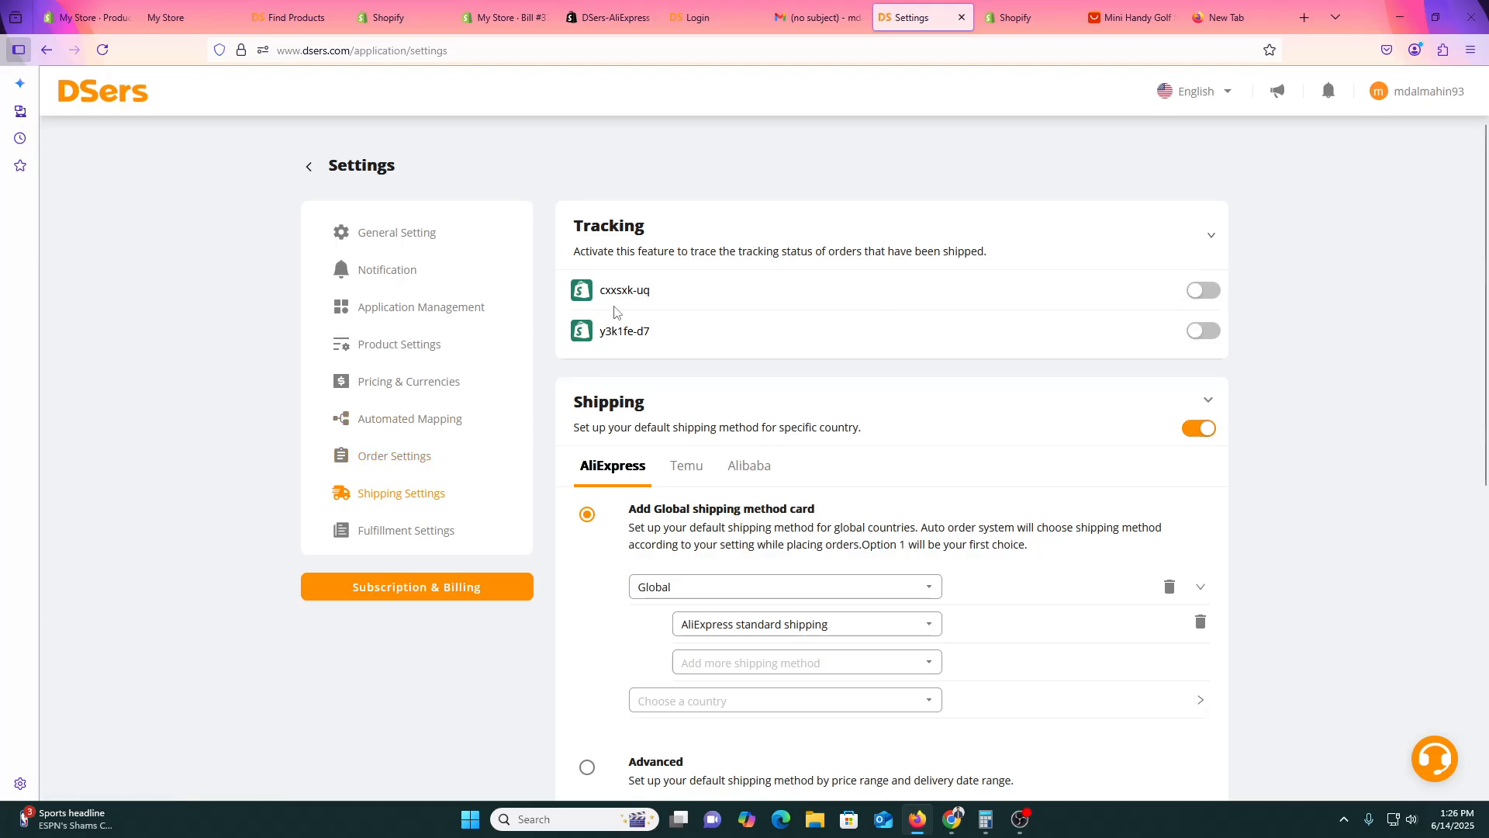
Check the live Shopify storefront and select the store name in its web address.
left_click(381, 17)
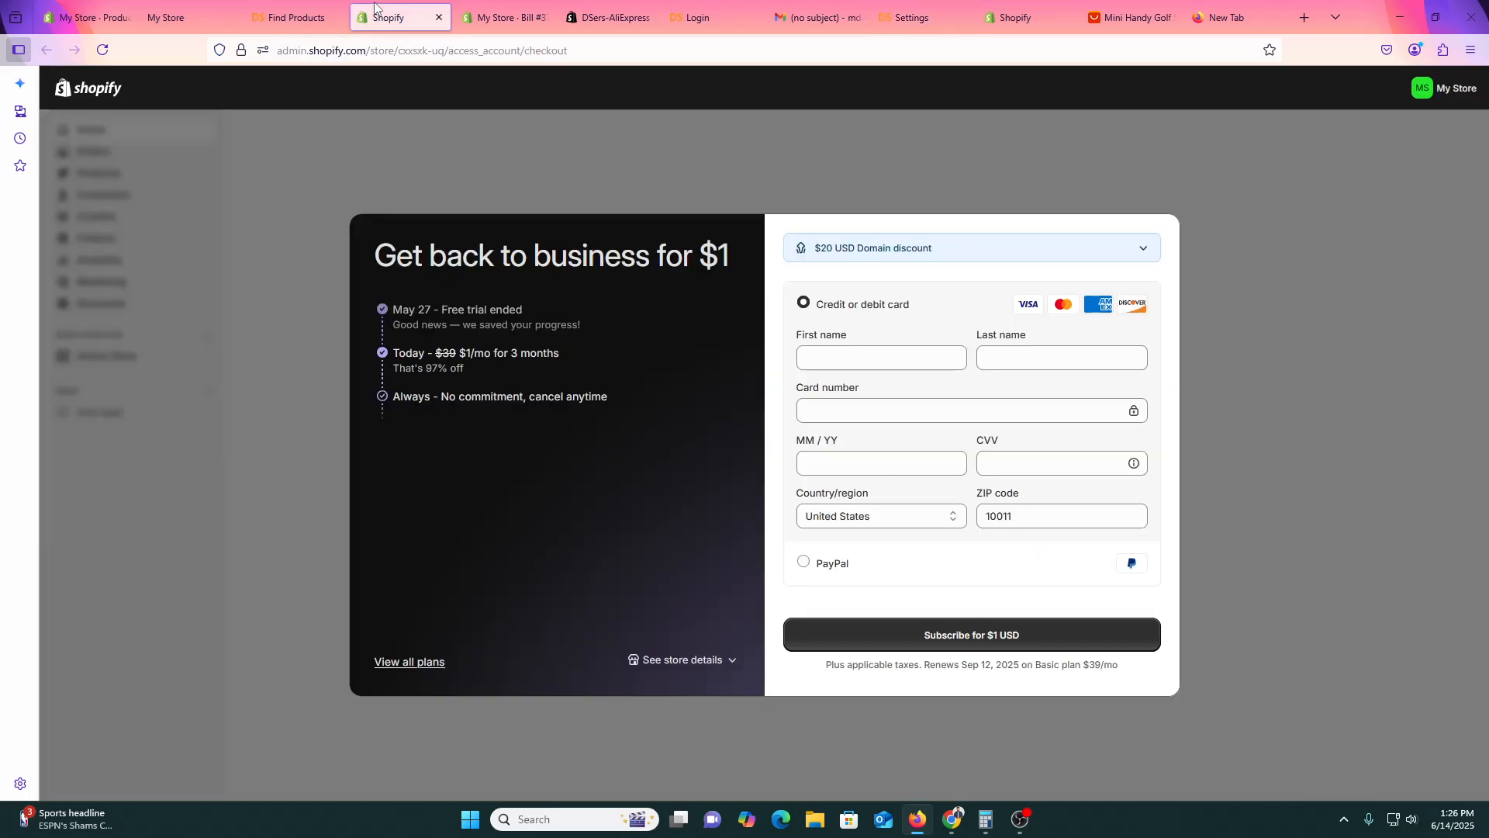
left_click(505, 17)
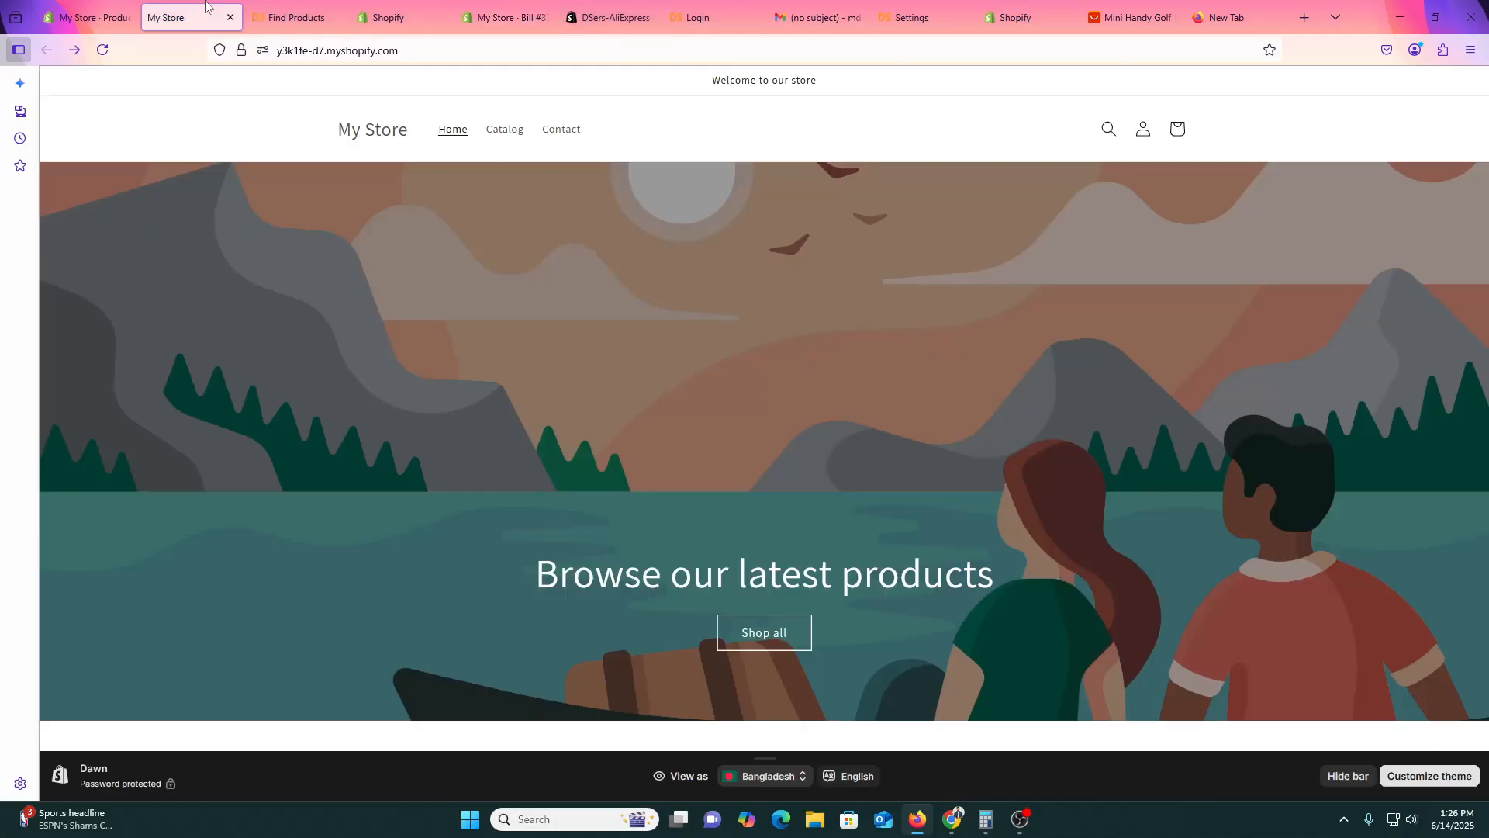
left_click(206, 17)
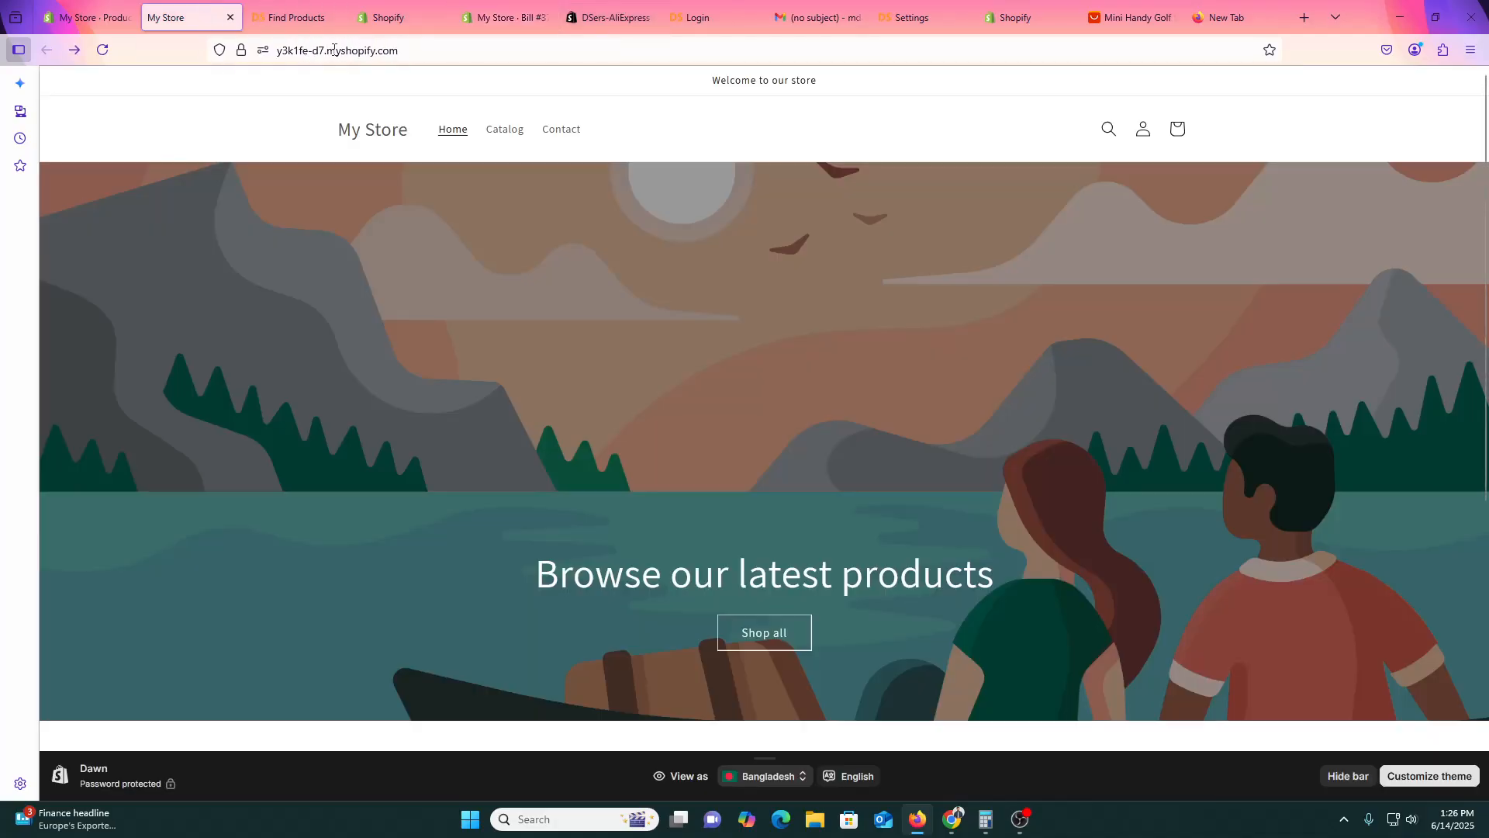
left_click(321, 51)
mouse_move(312, 51)
left_mouse_down()
mouse_move(351, 53)
mouse_move(326, 52)
left_mouse_up()
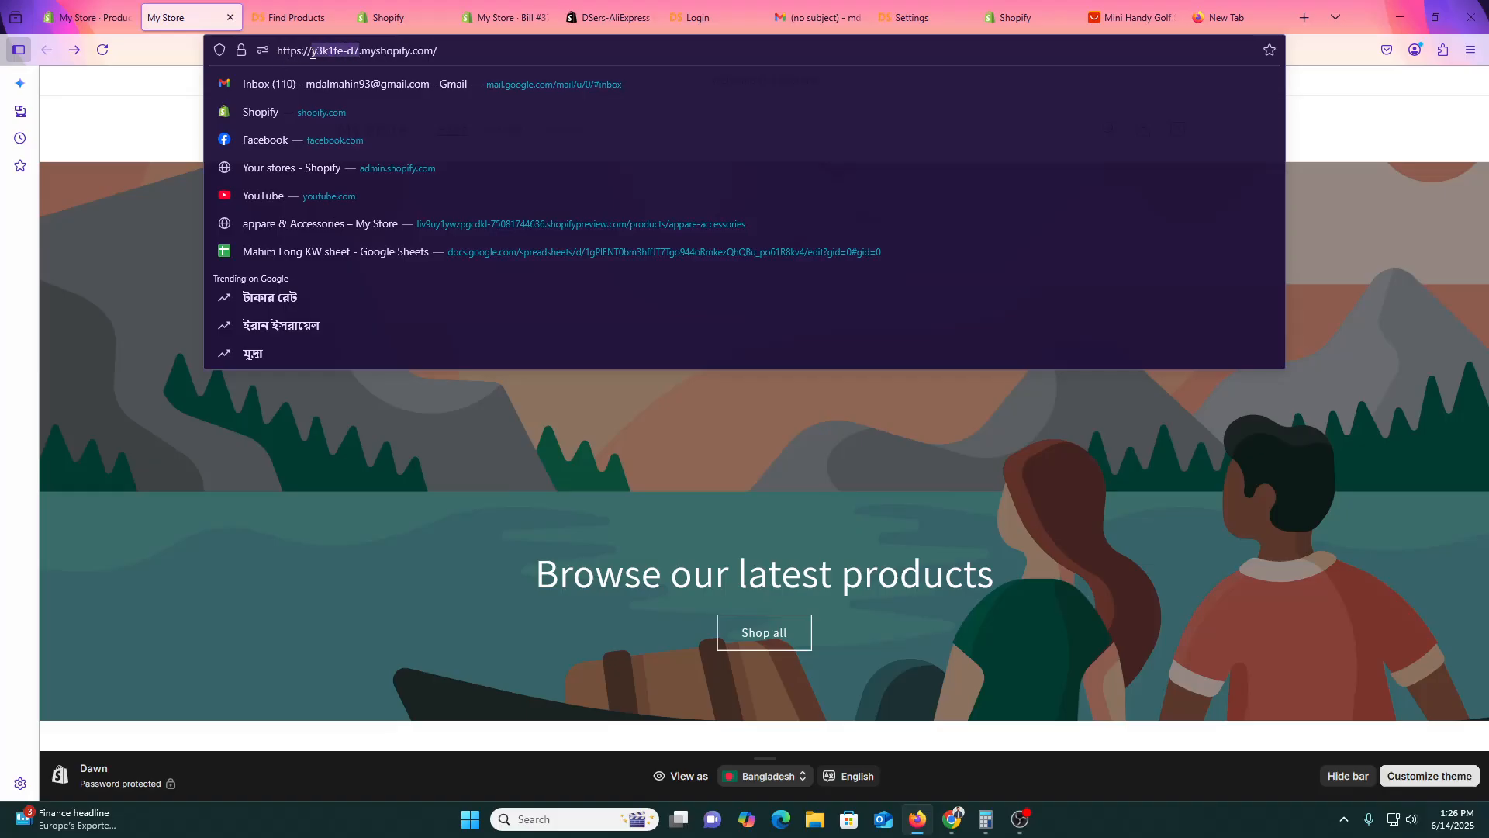
Search DSers Settings for that store name, dismiss the Upgrade plan prompt, and show General Setting.
left_click(912, 17)
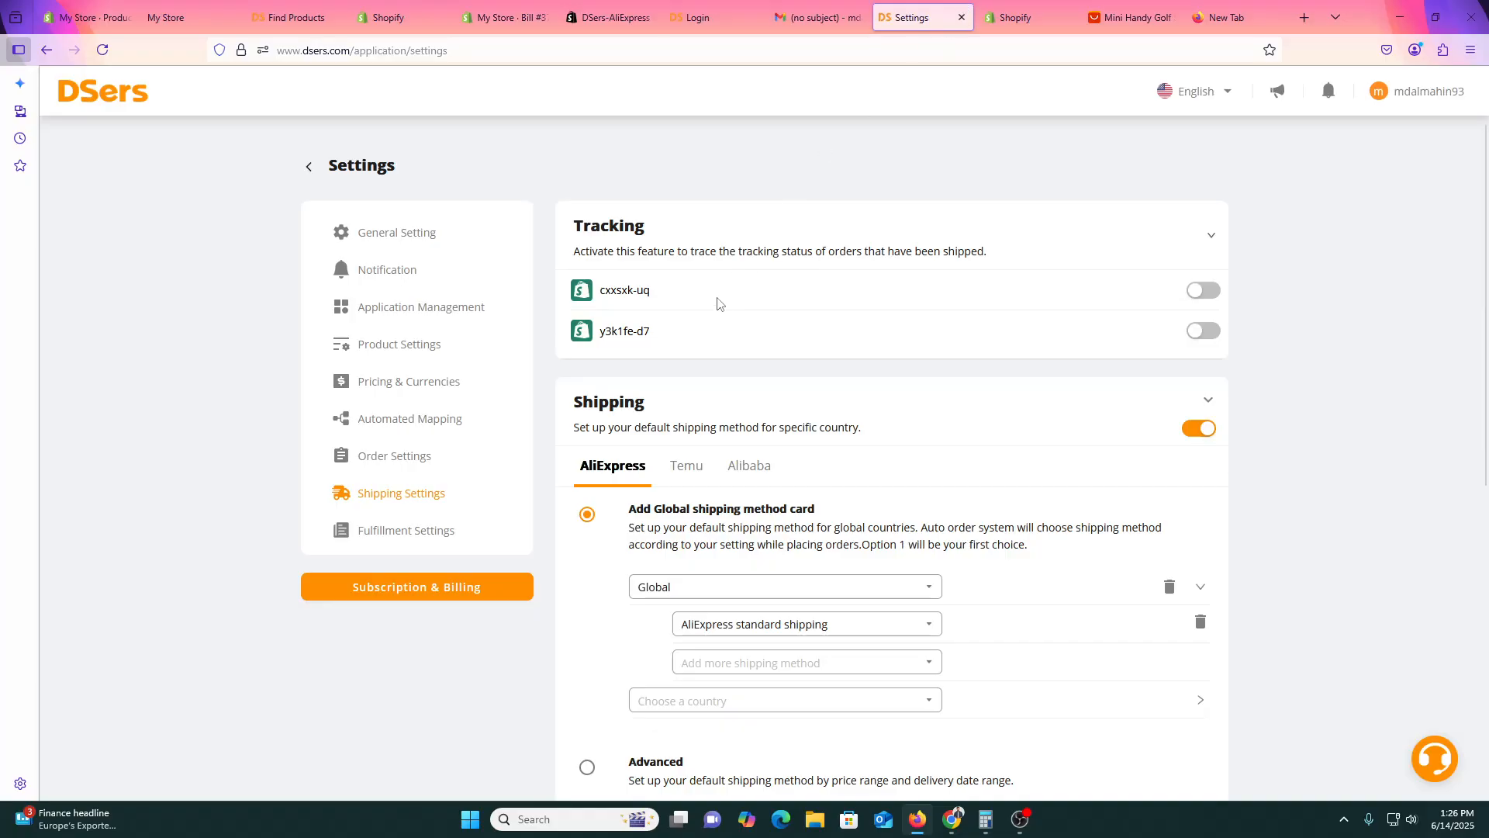
key("ctrl+f")
type("y3k1fe-d7")
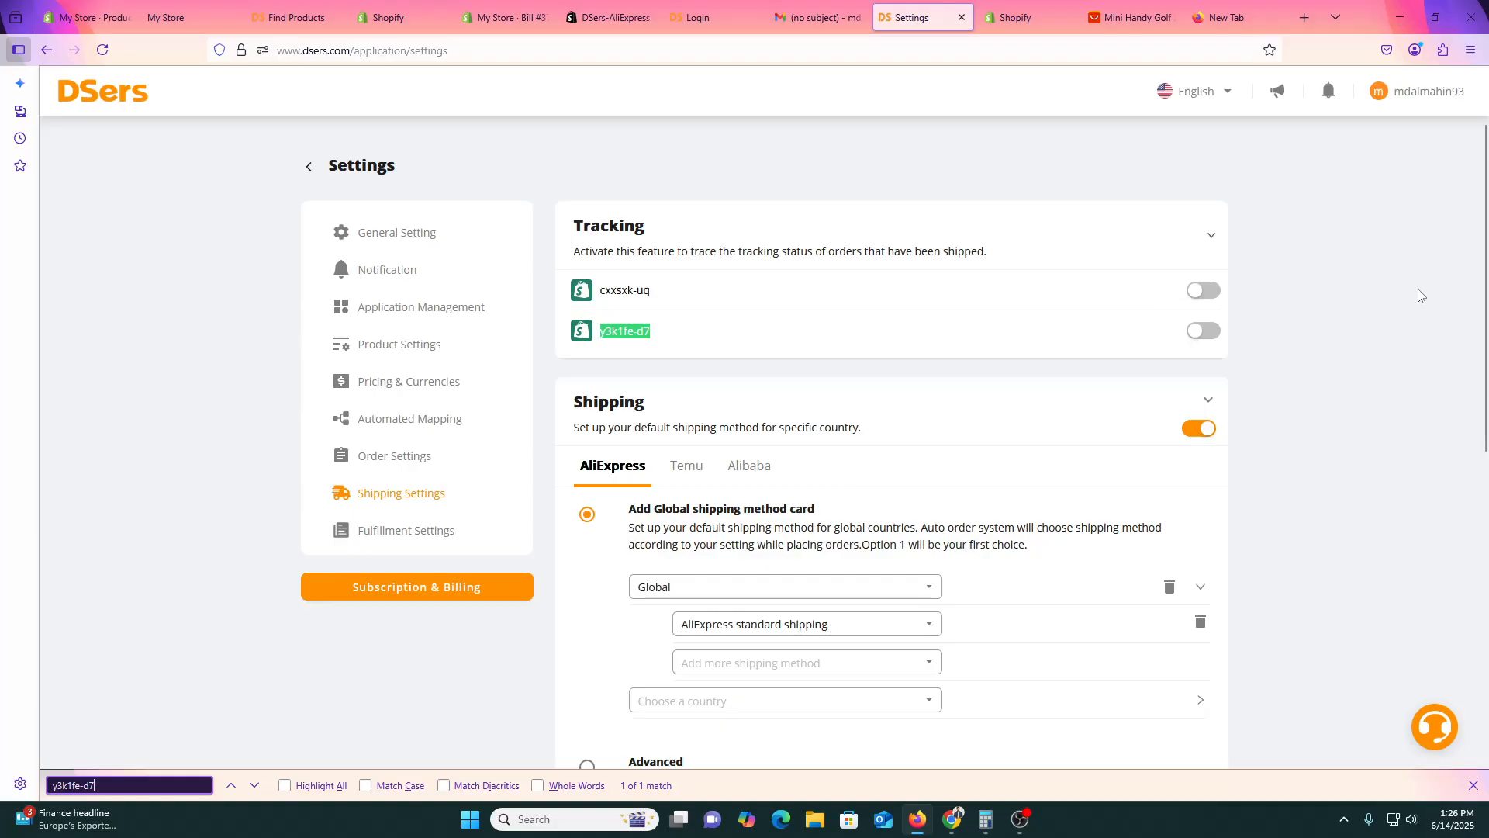
left_click(1200, 297)
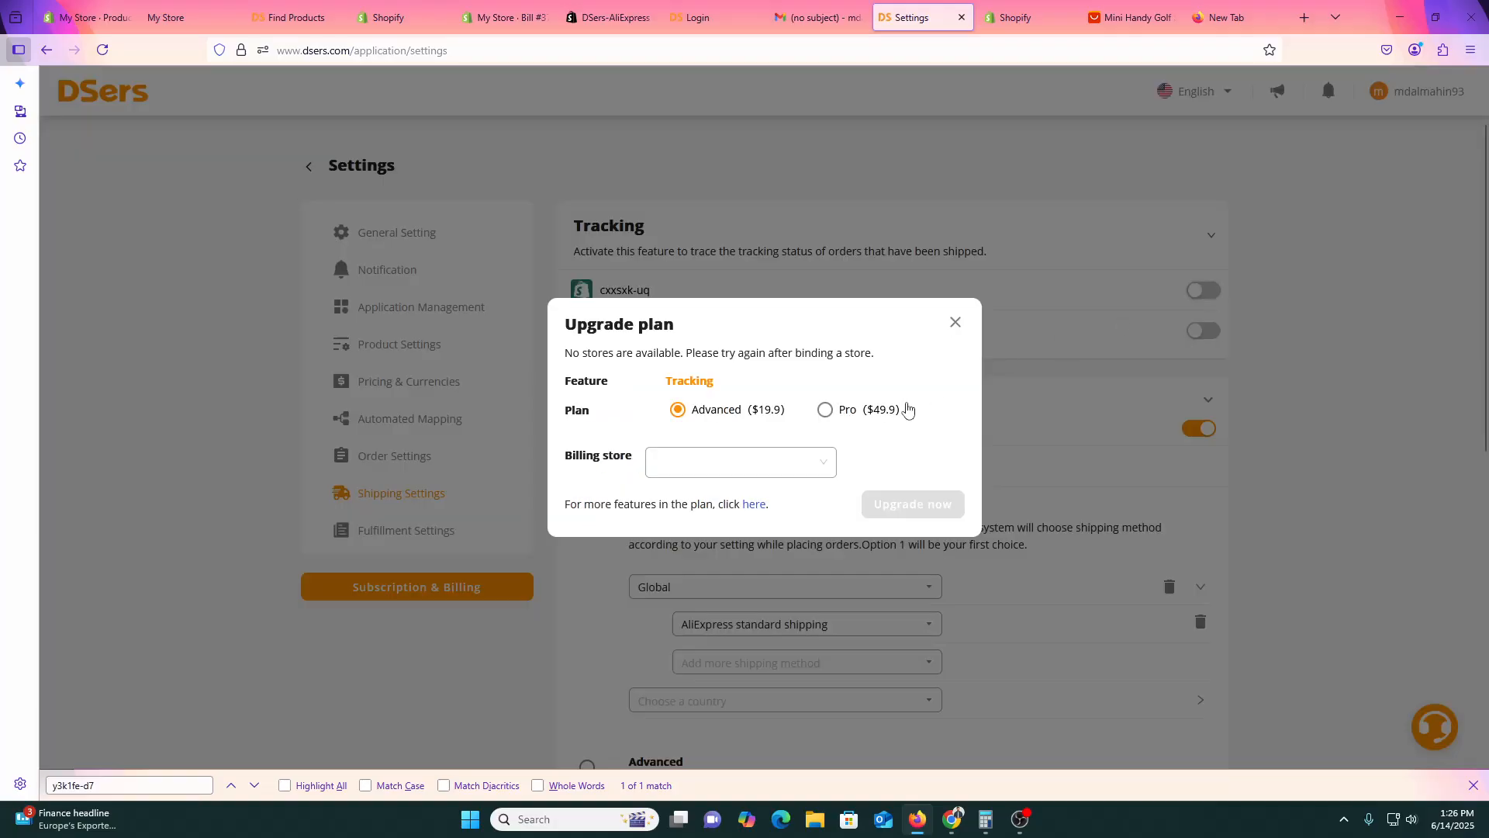
left_click(955, 322)
scroll(828, 540, "down", 6)
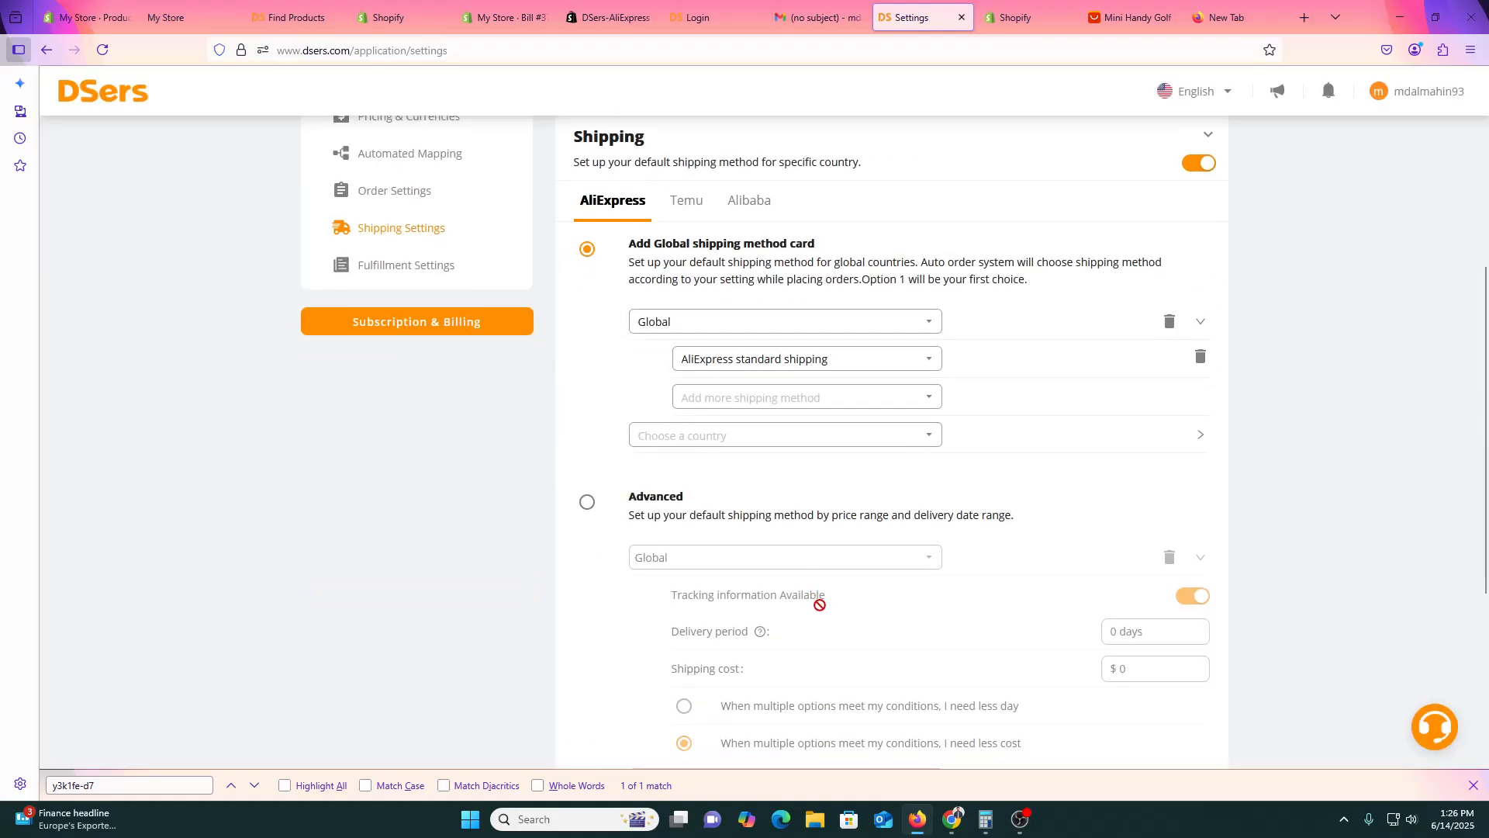
scroll(908, 658, "up", 6)
left_click(624, 329)
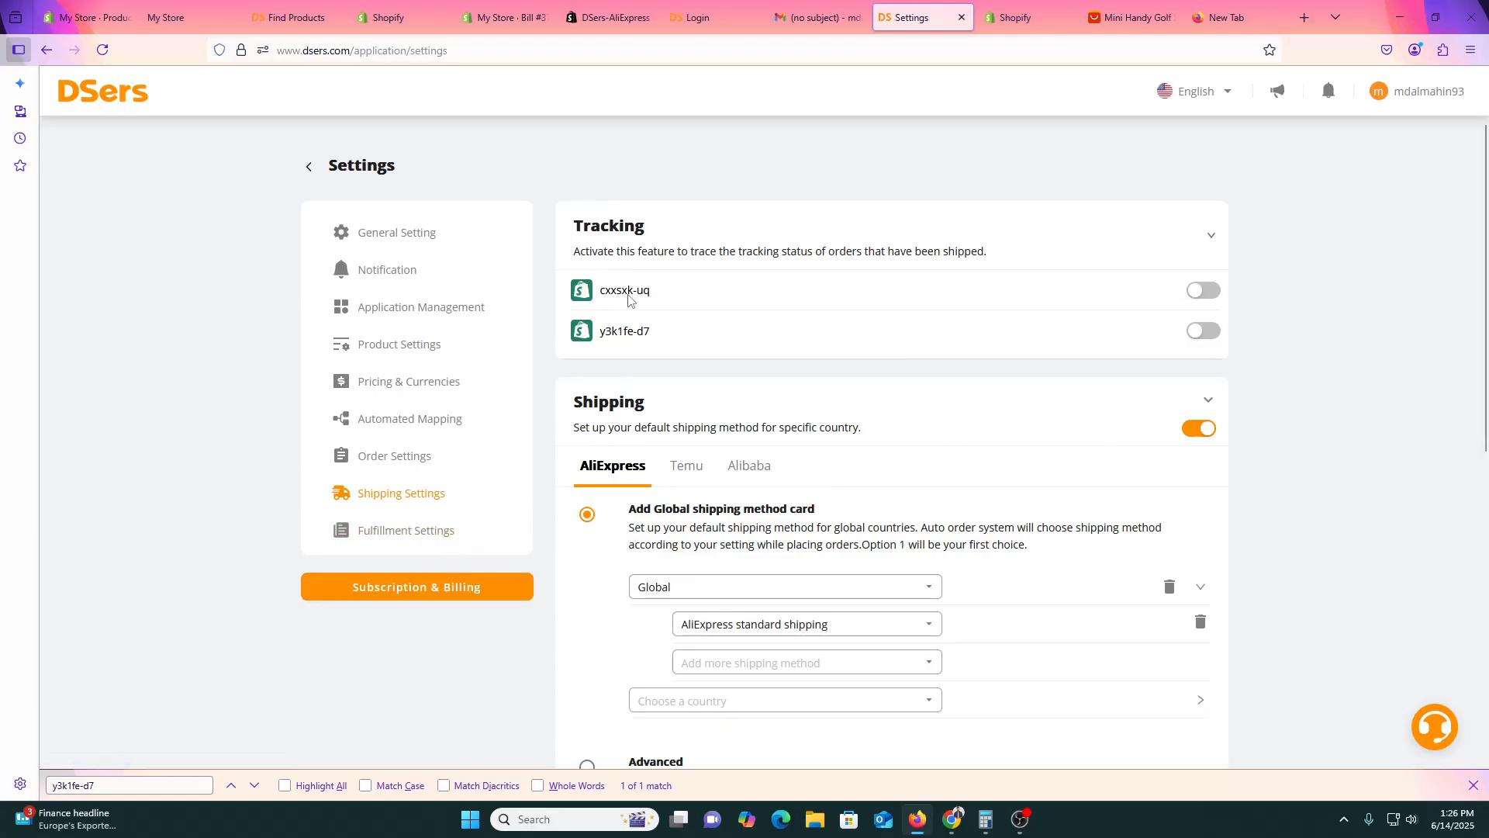
left_click(405, 233)
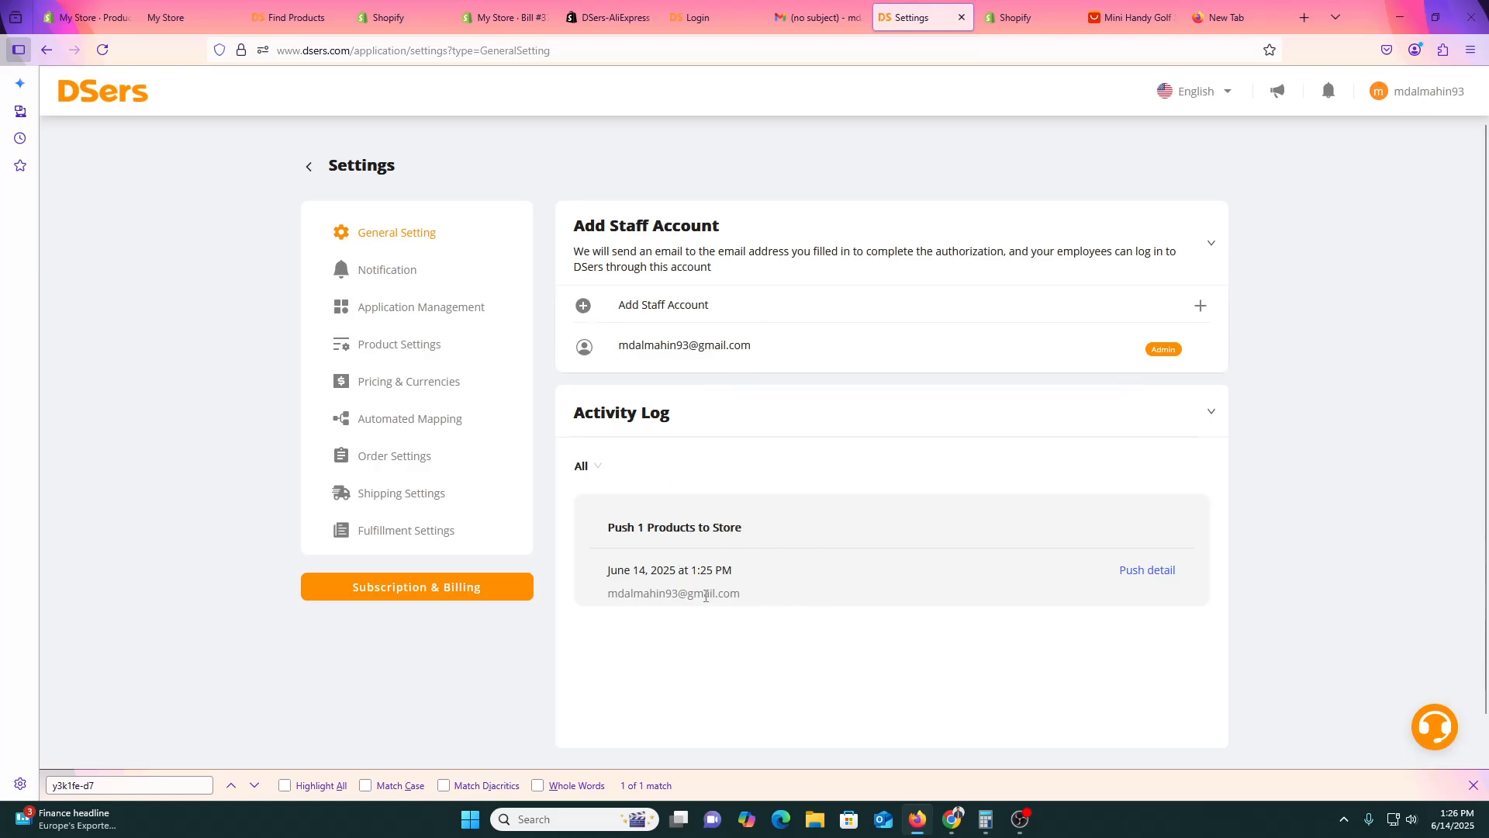
Try re-authorizing the abnormal store through Application Management and the DSers app listing, then return to Settings.
left_click(392, 312)
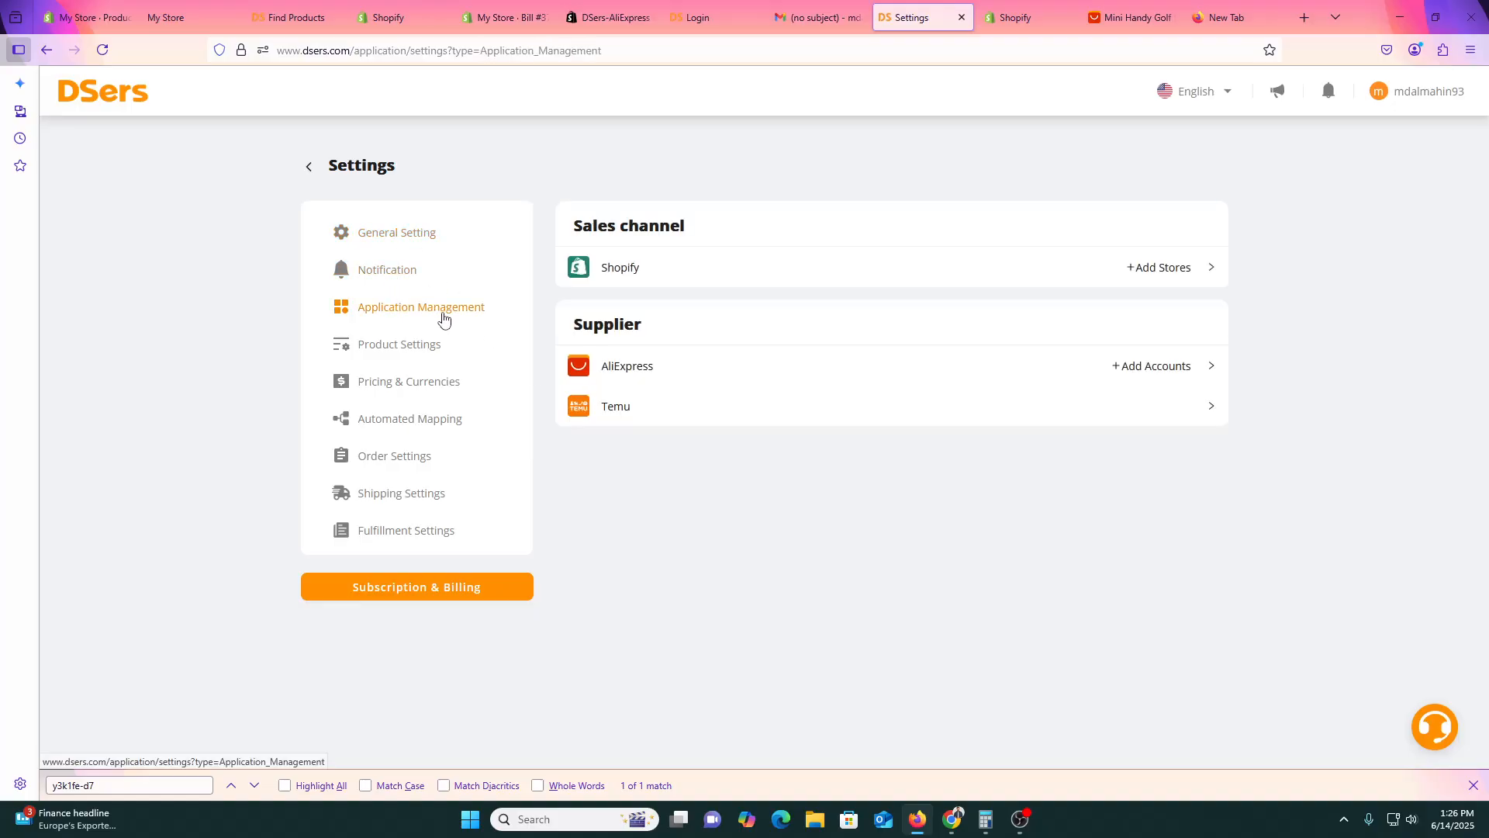
left_click(1156, 266)
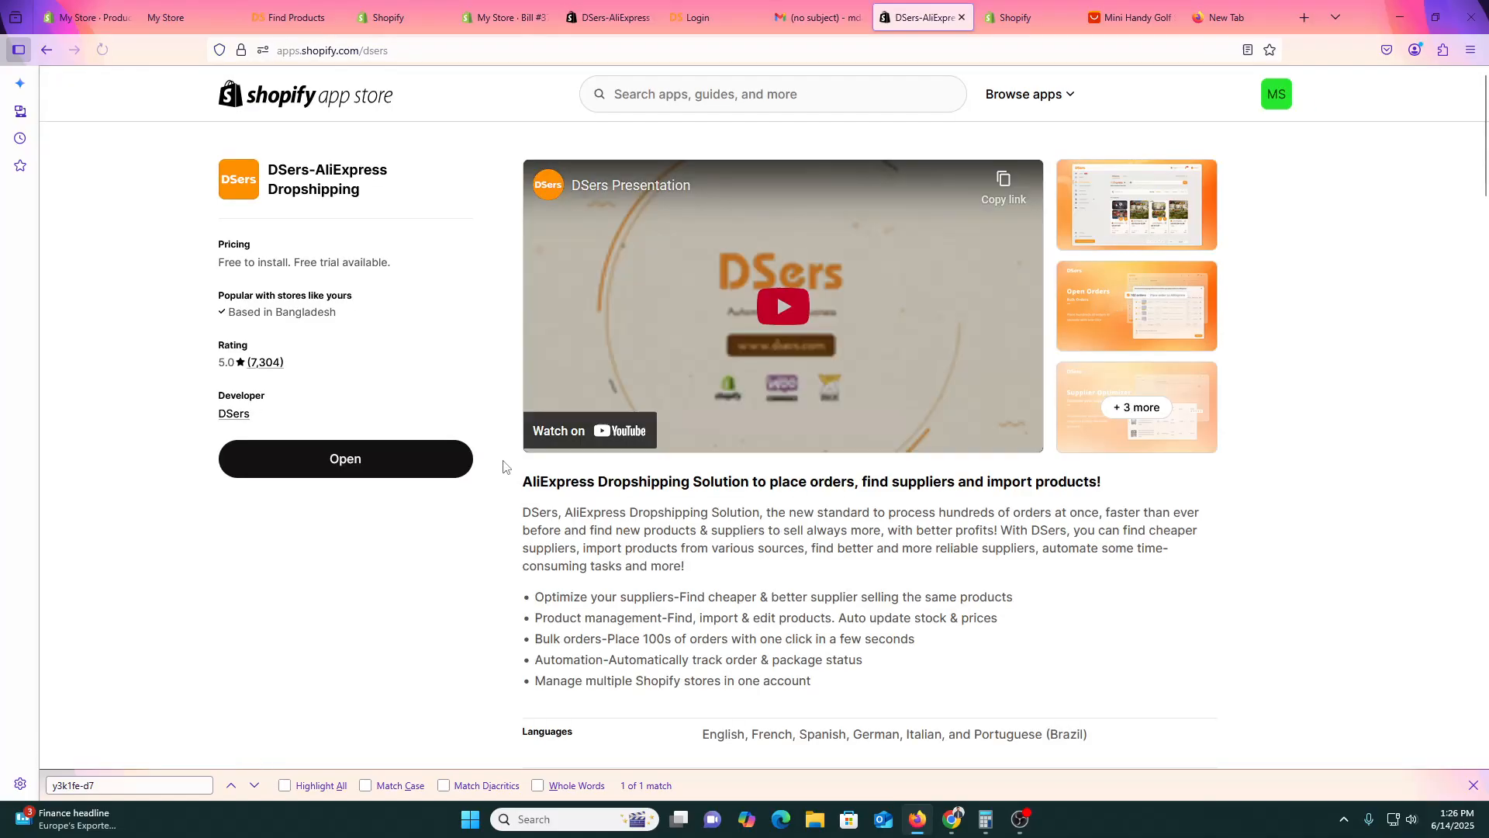
left_click(403, 468)
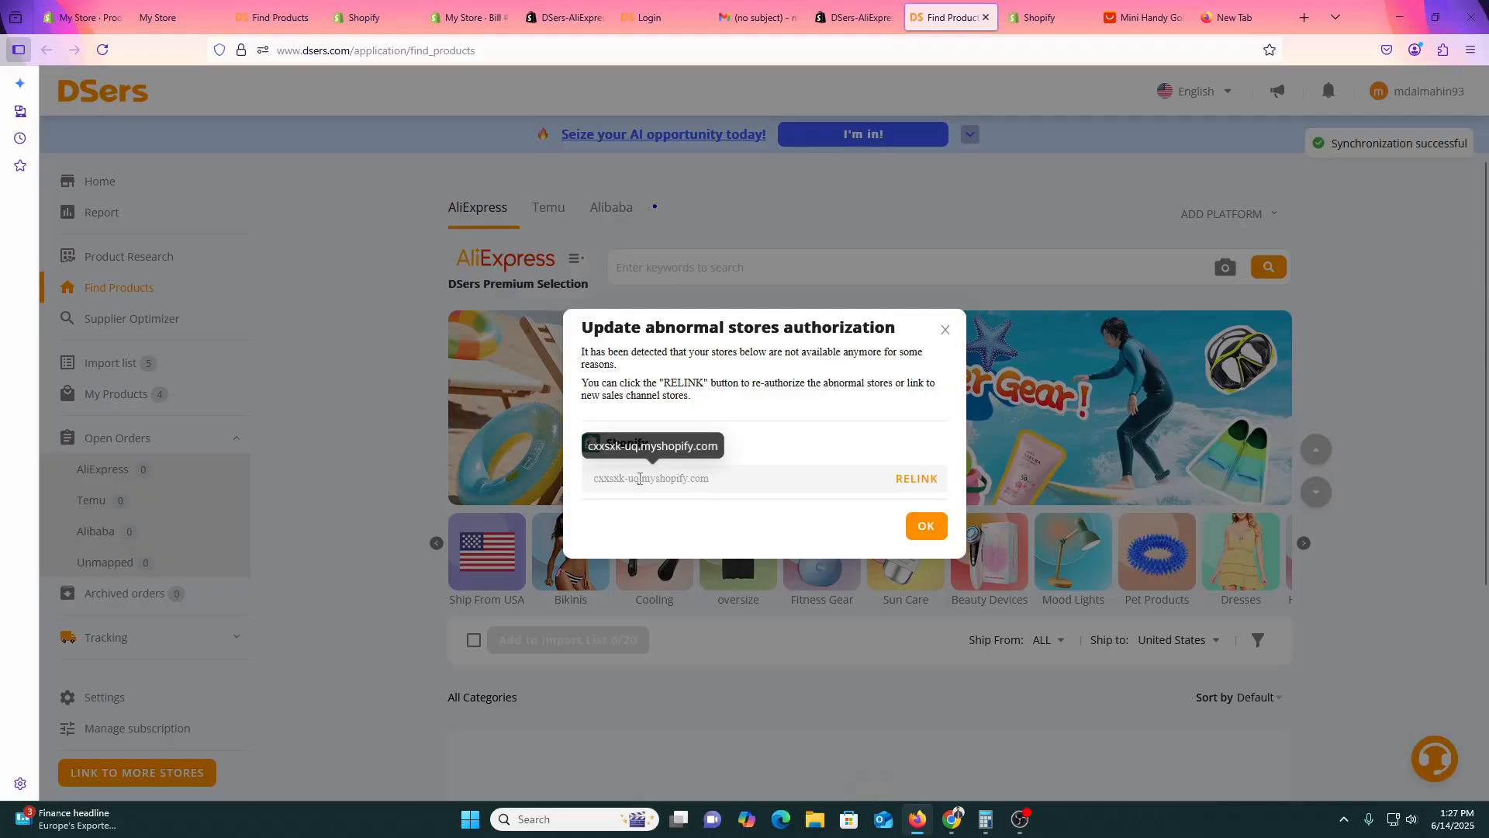
left_click(914, 478)
left_click(751, 17)
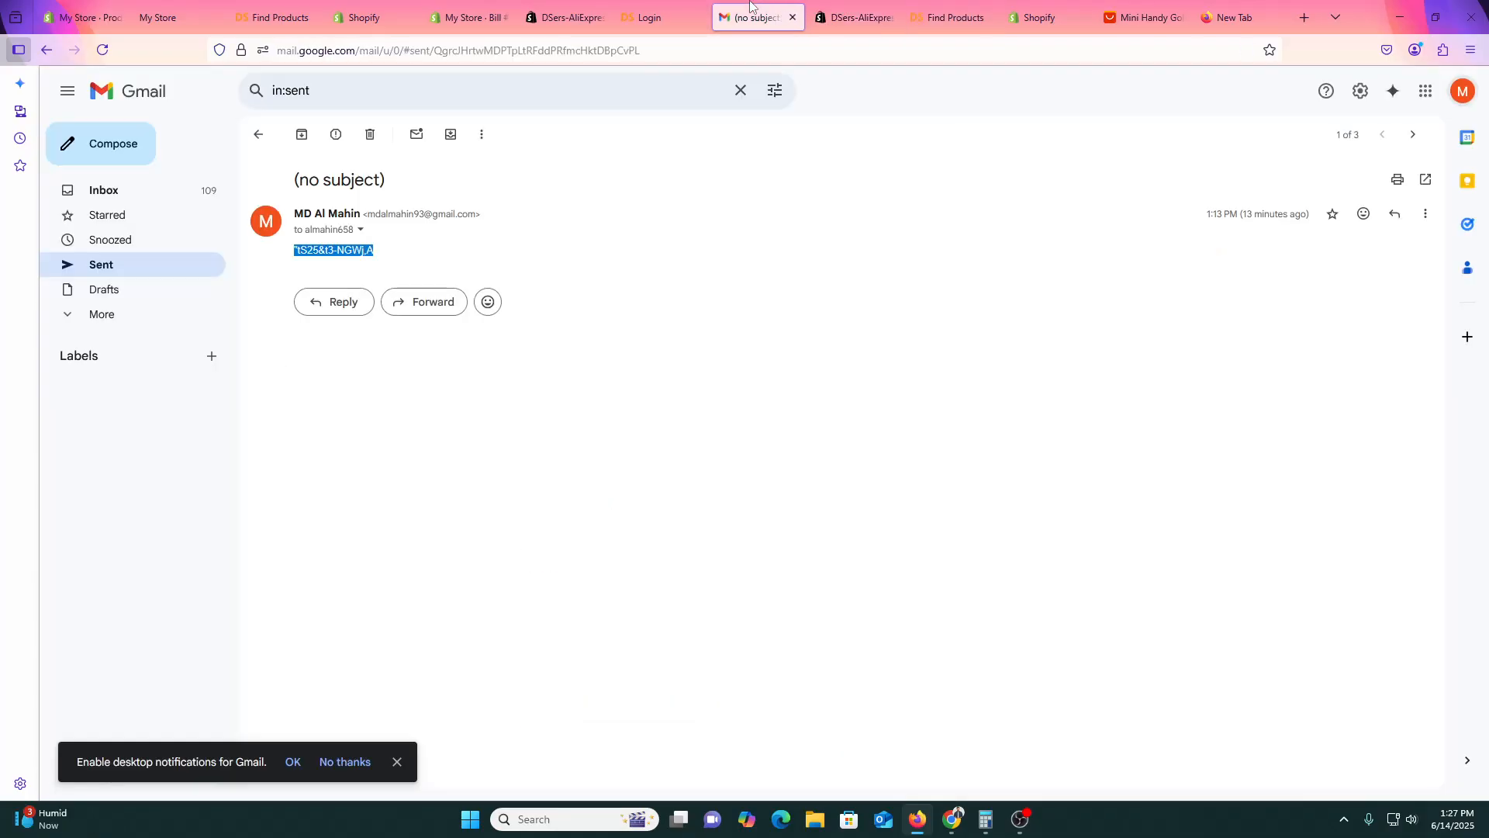
left_click(678, 6)
left_click(849, 6)
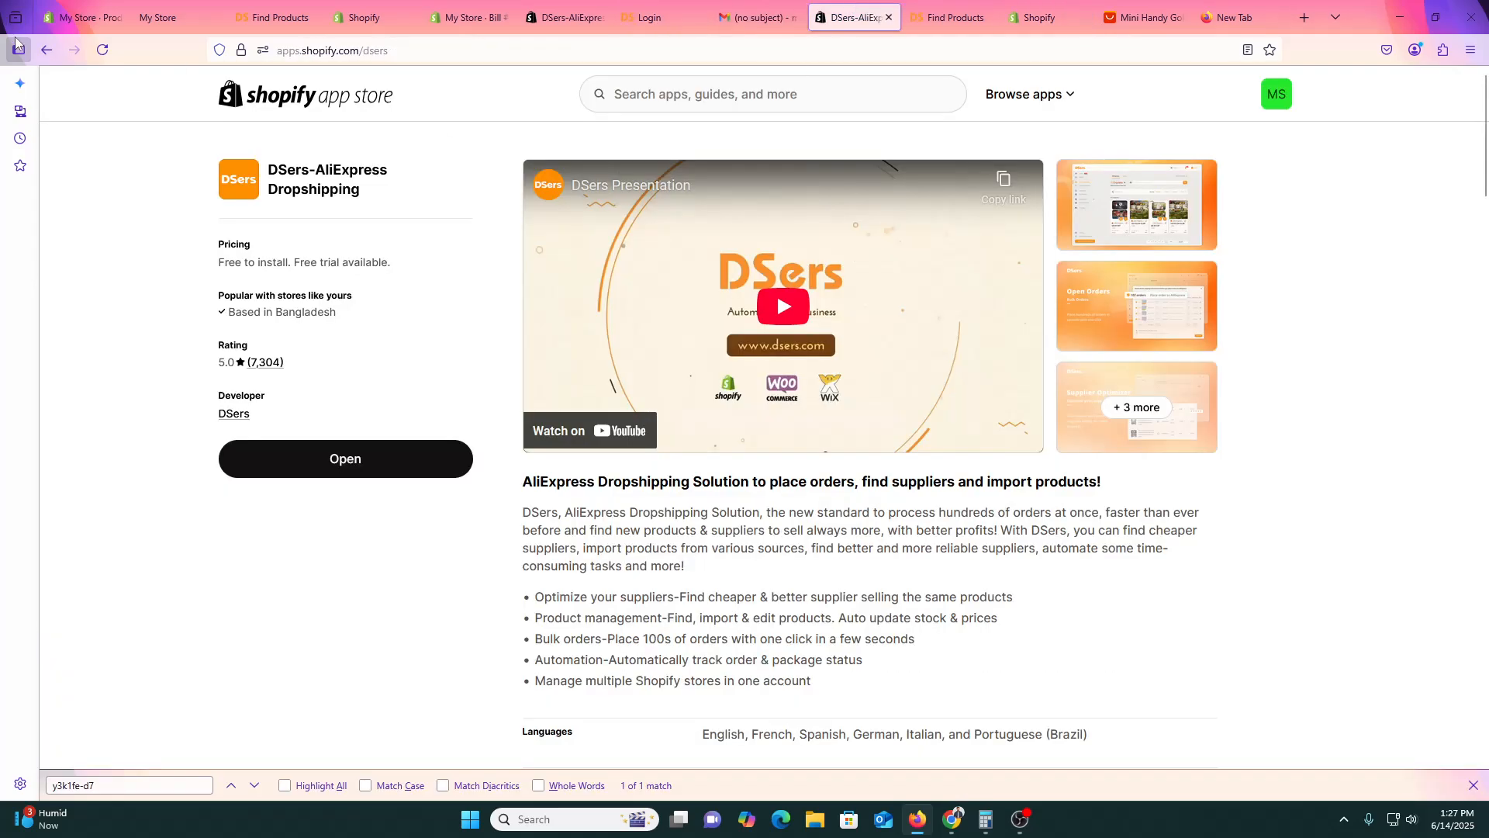
left_click(47, 50)
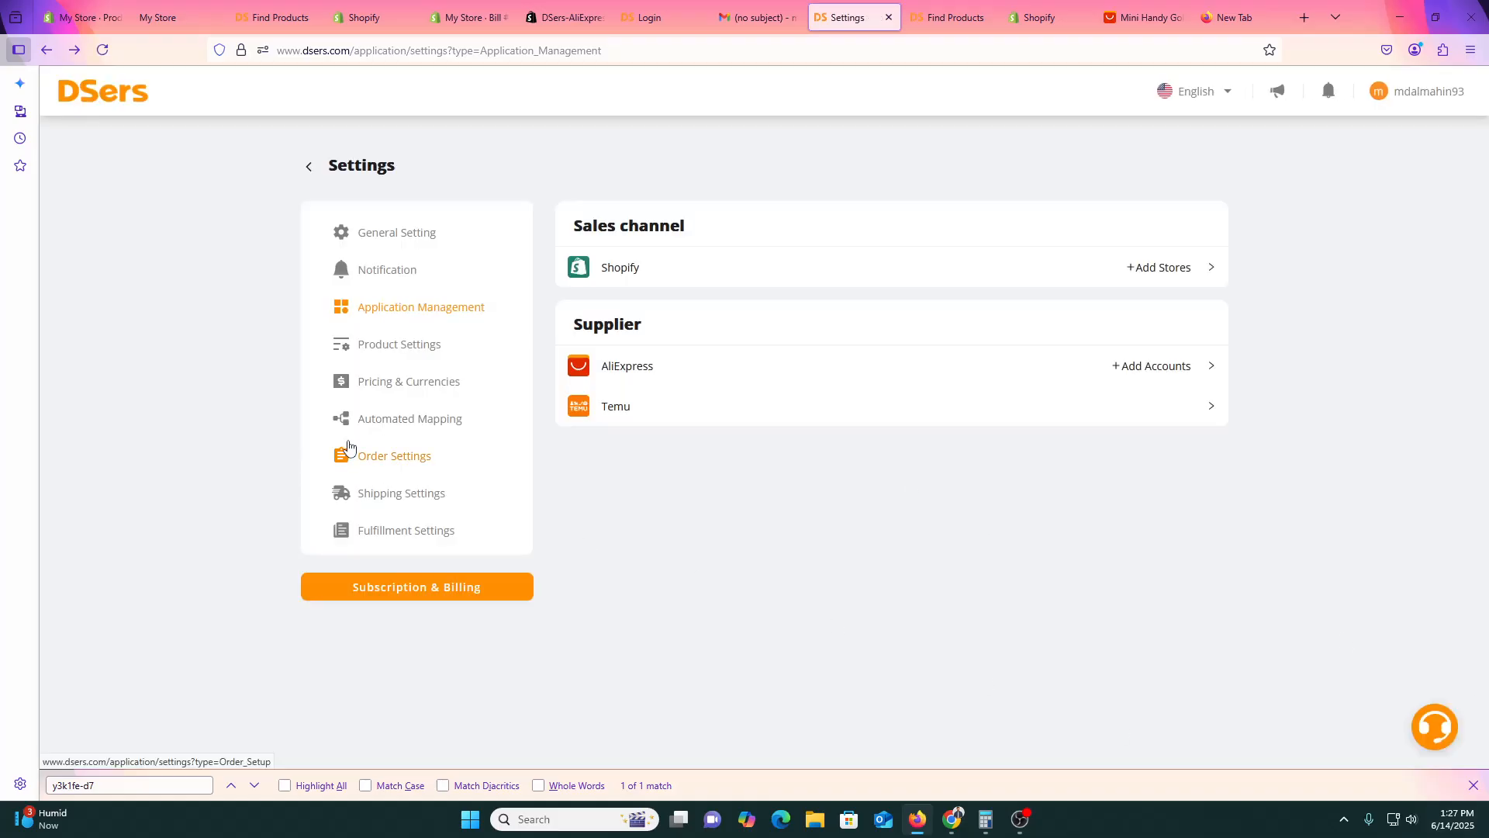
Open the old store's detail page and scroll through its management and delete options.
left_click(384, 345)
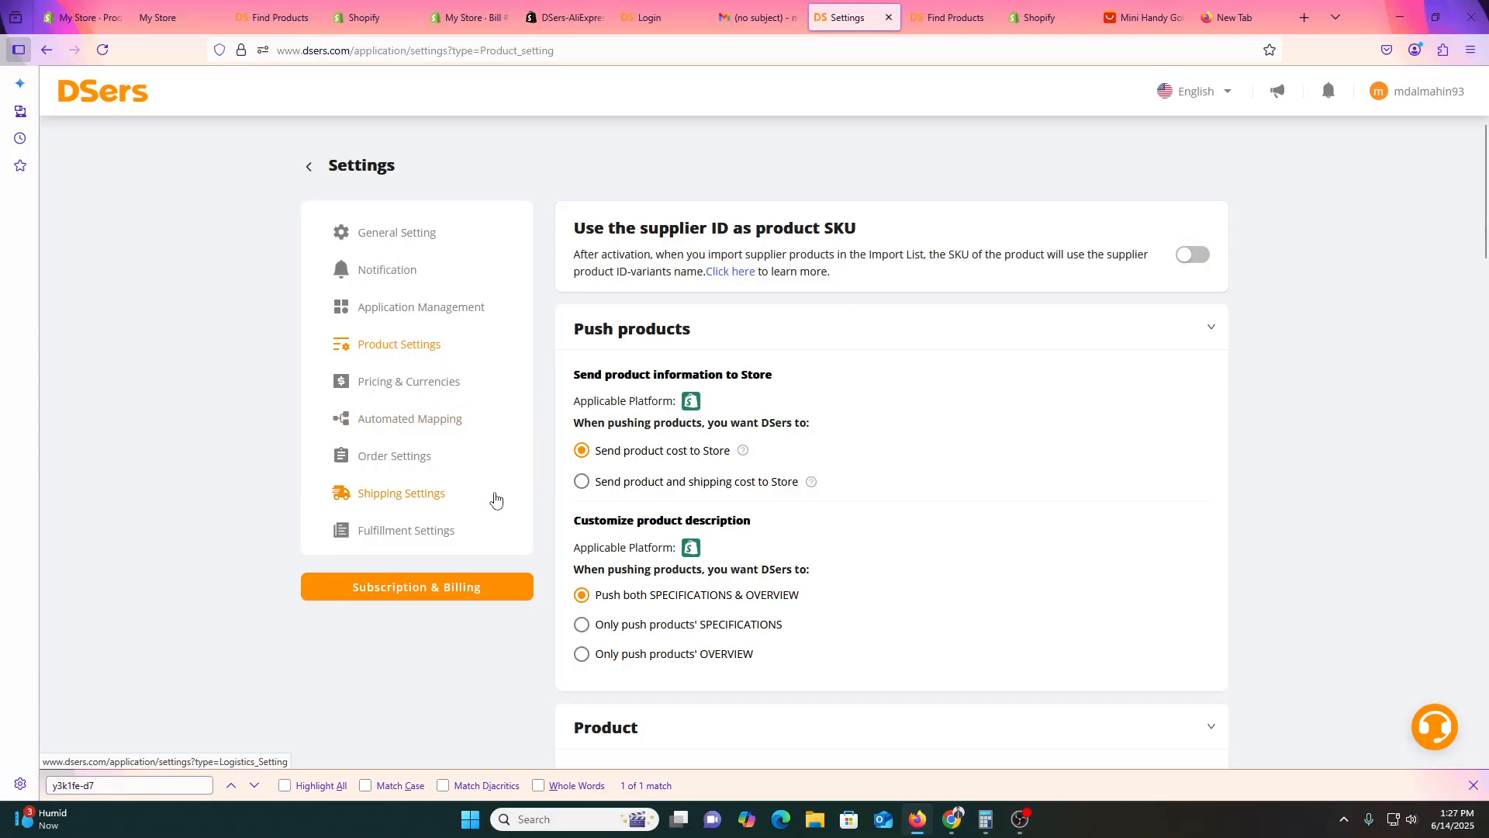
scroll(495, 499, "down", 5)
scroll(495, 498, "up", 3)
scroll(495, 499, "down", 5)
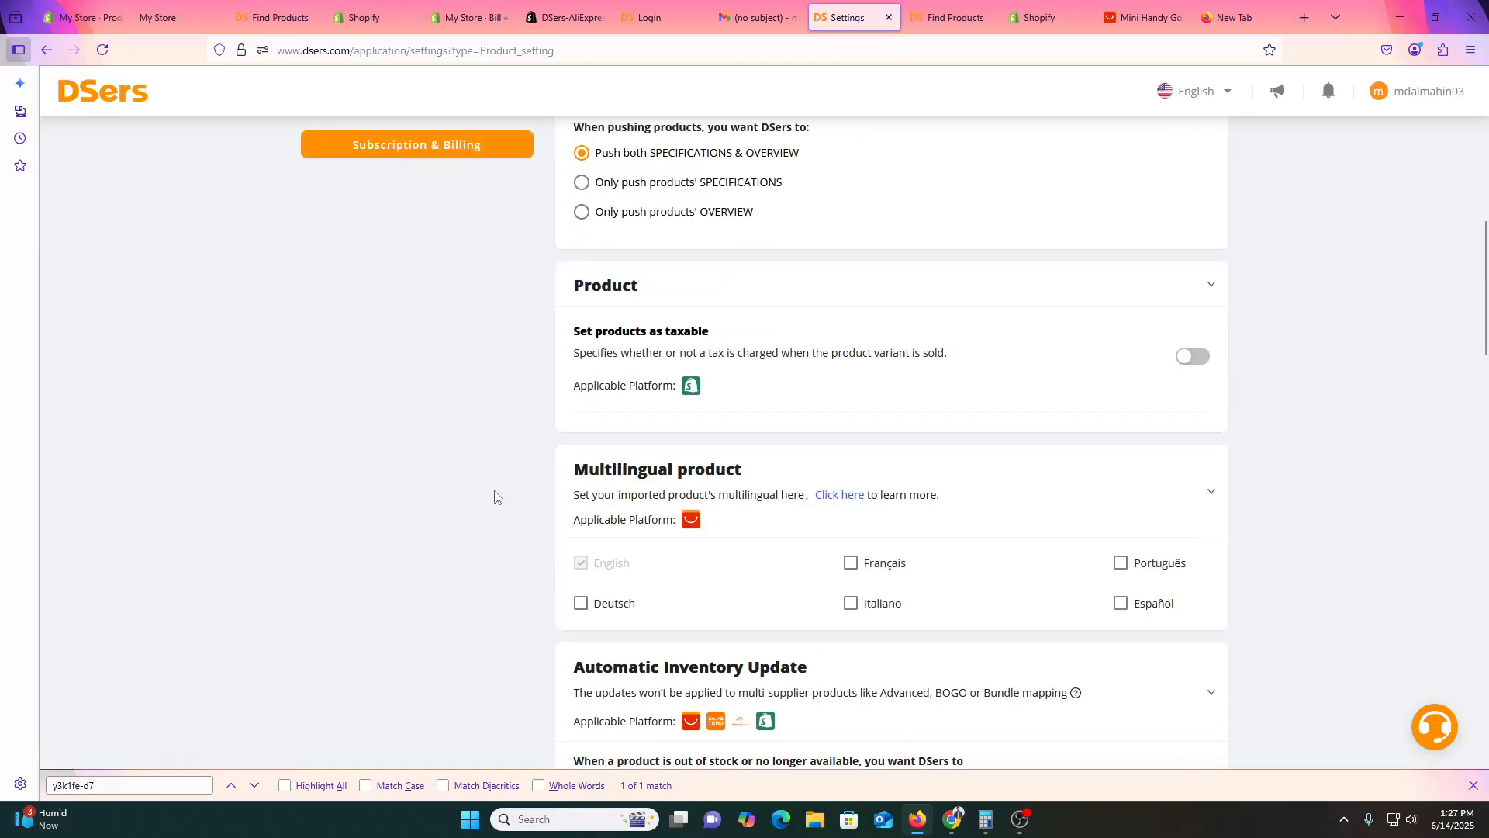
scroll(494, 485, "down", 3)
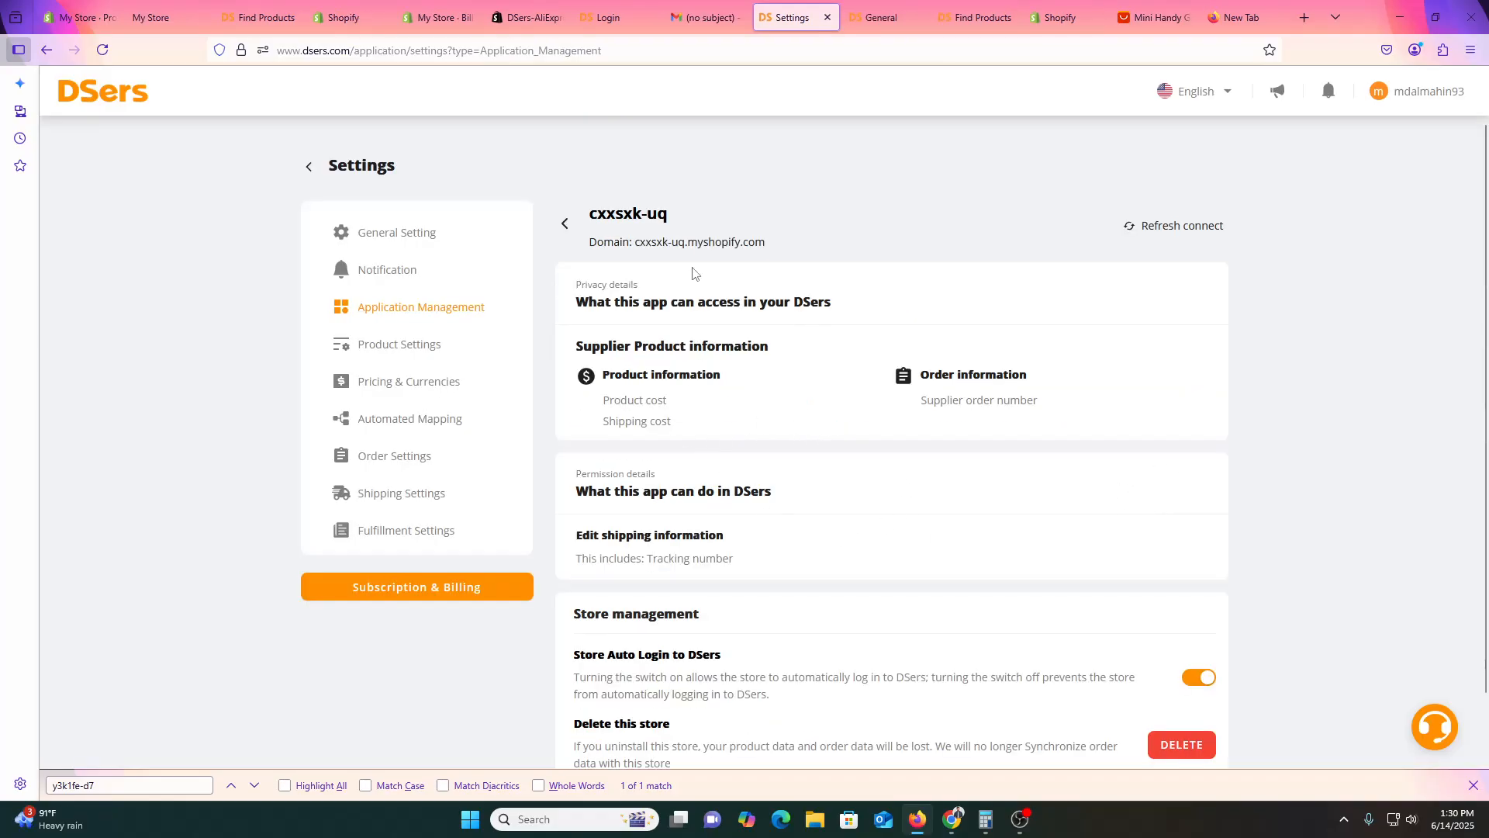
Disconnect the old store with the reason 'I failed to link to AliExpress account.'.
left_click_drag(634, 241, 844, 244)
left_click(815, 264)
scroll(902, 525, "down", 2)
left_click(1177, 678)
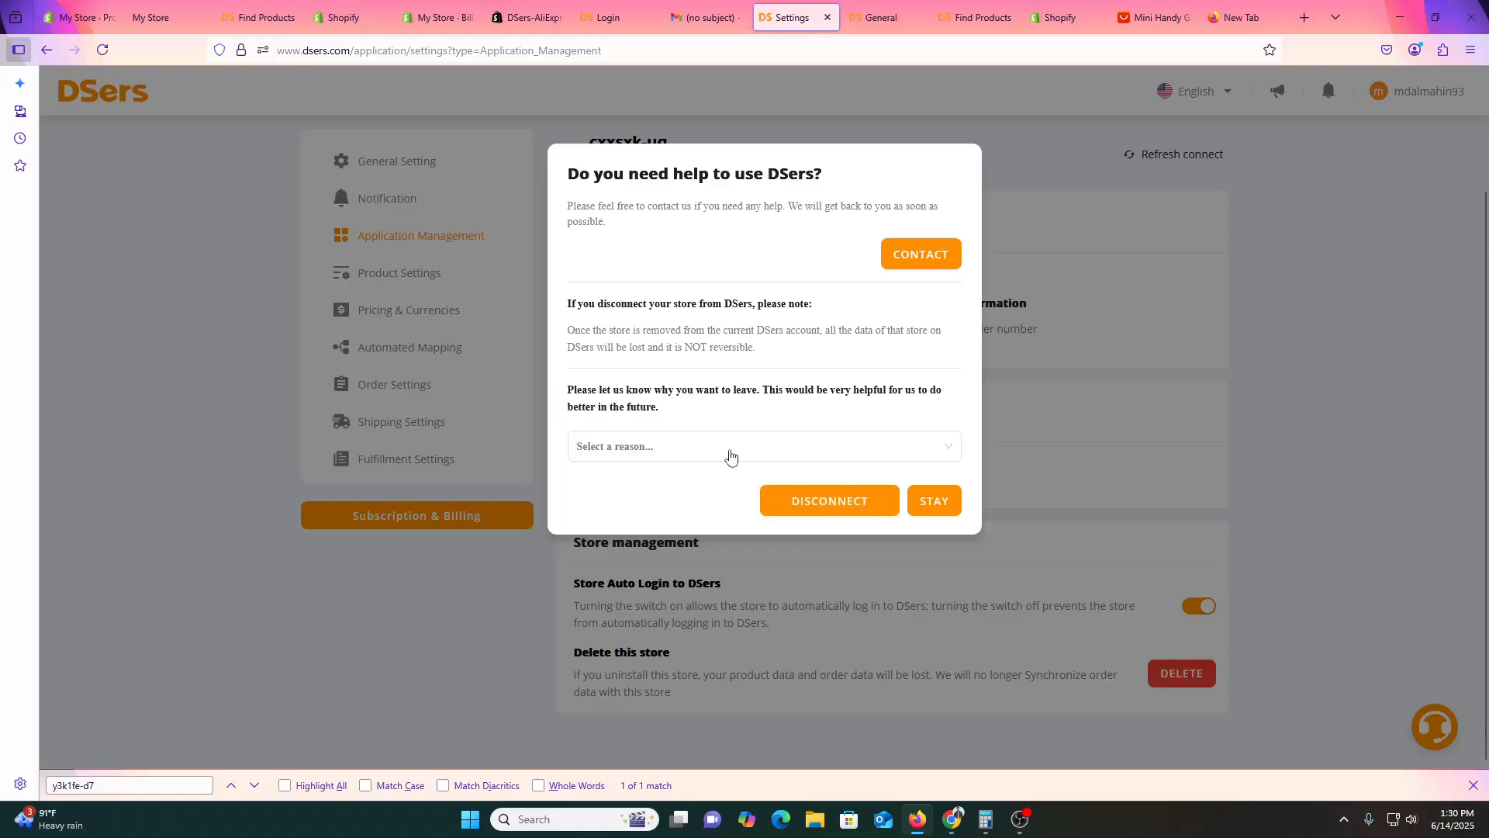
left_click(664, 445)
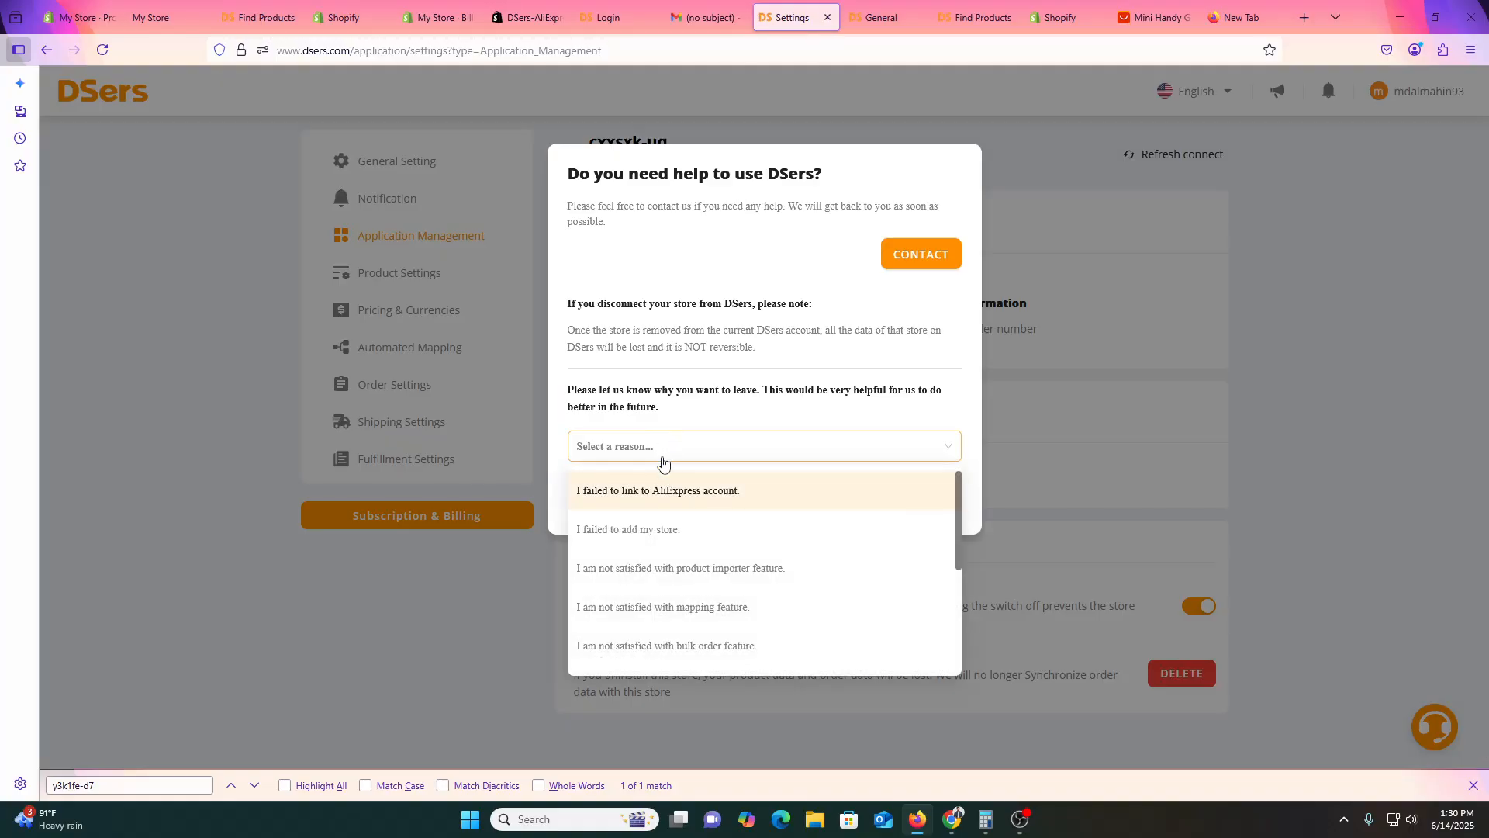
left_click(659, 496)
left_click(844, 512)
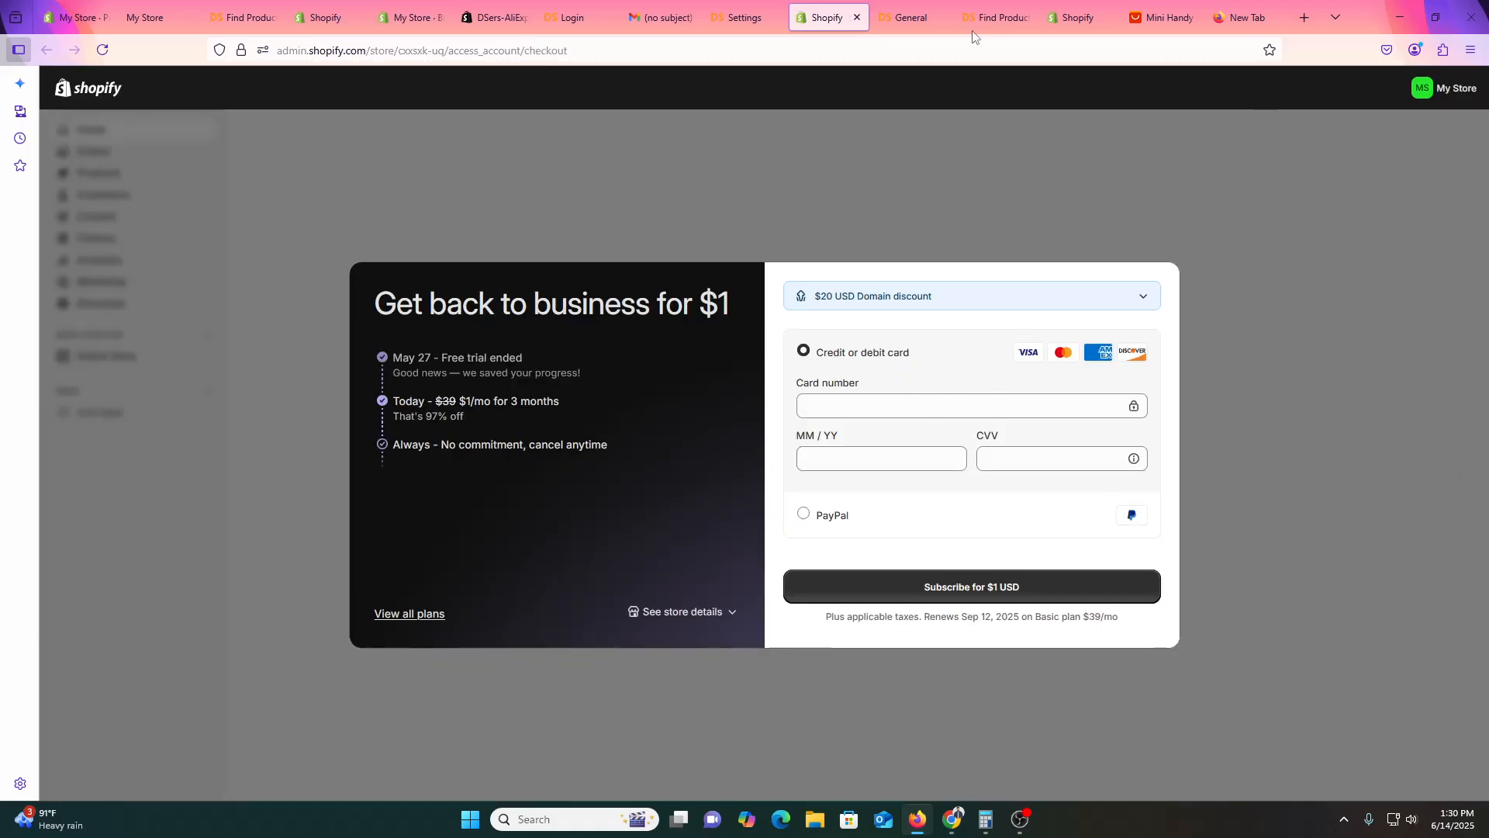
Dismiss the deletion feedback message and go to the Find Products page.
left_click(919, 8)
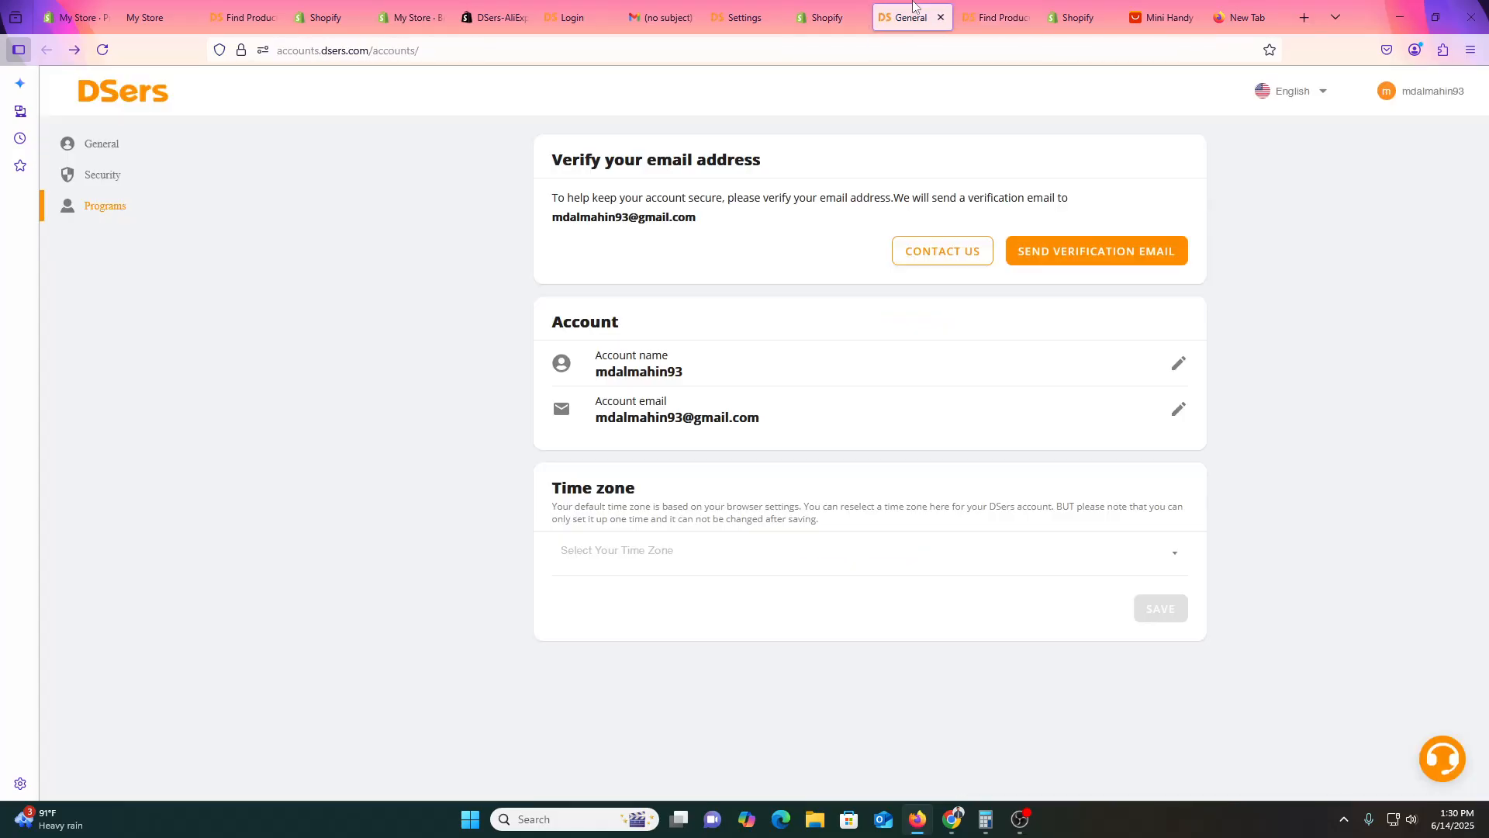
left_click(103, 50)
left_click(364, 50)
key("BackSpace")
key("BackSpace")
key("BackSpace")
key("BackSpace")
key("BackSpace")
key("BackSpace")
key("BackSpace")
key("BackSpace")
key("BackSpace")
left_click(722, 8)
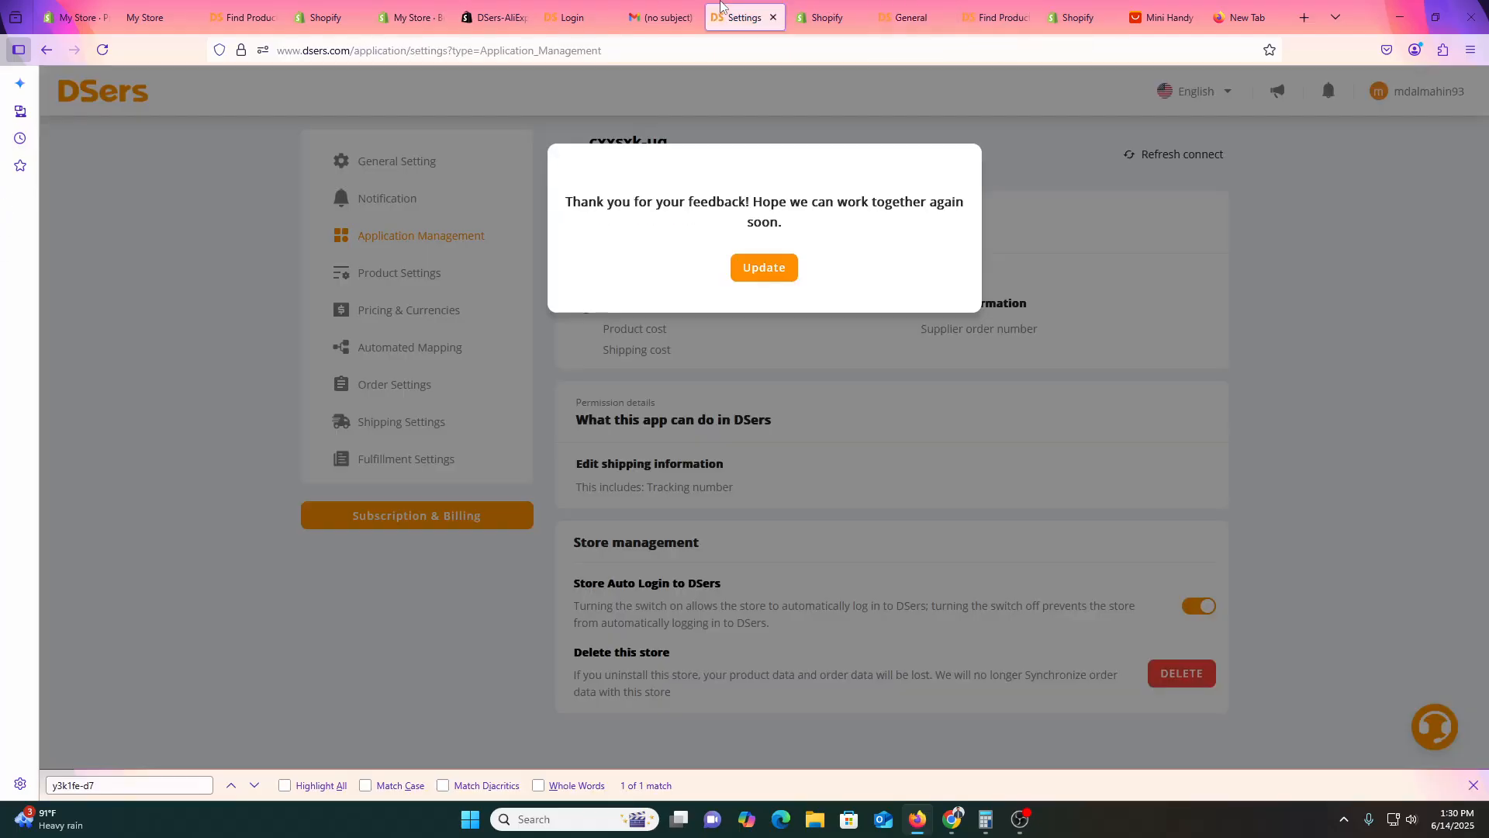
left_click(761, 277)
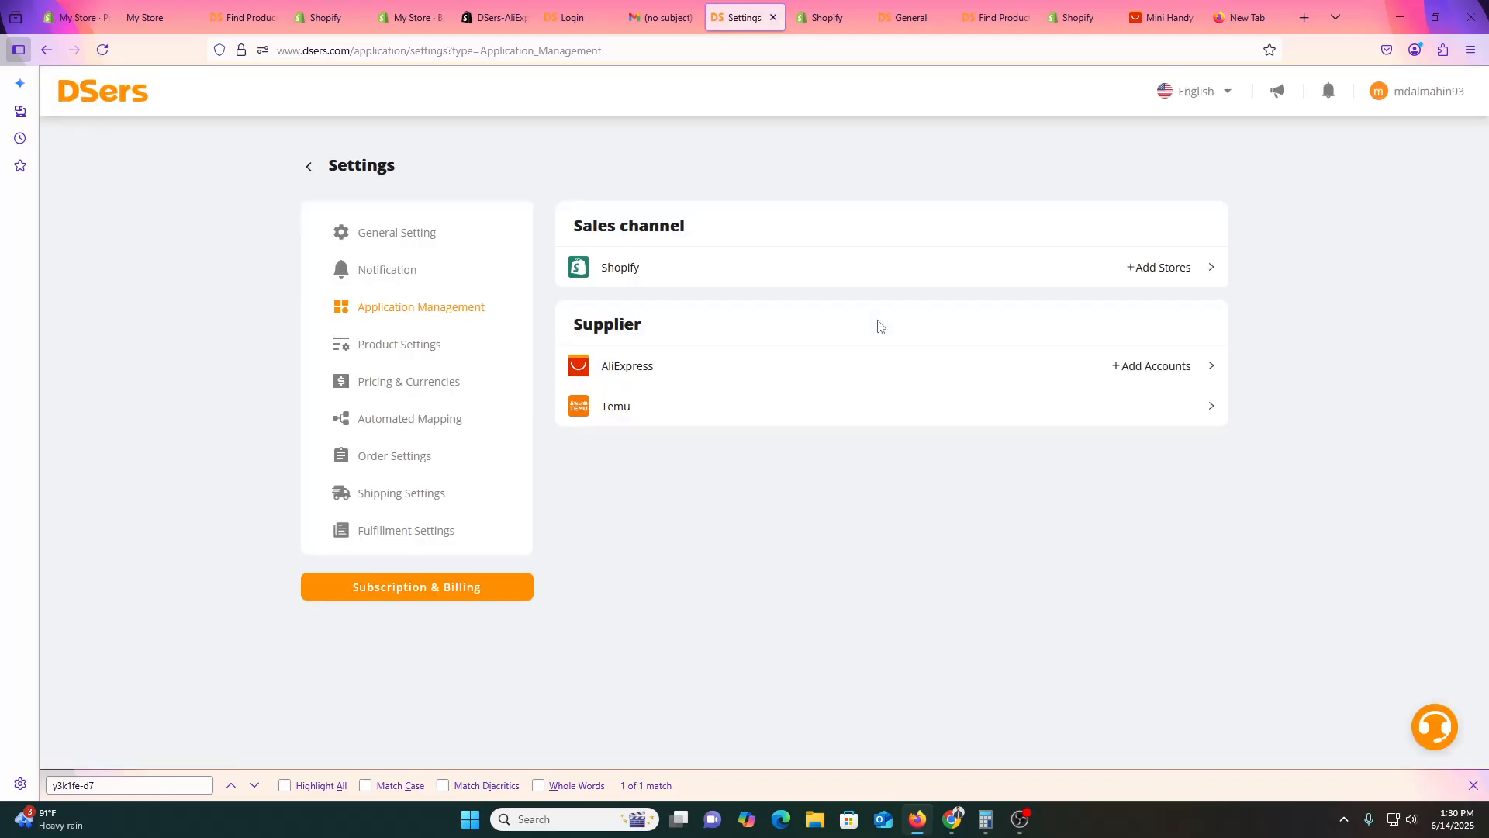
scroll(695, 452, "down", 3)
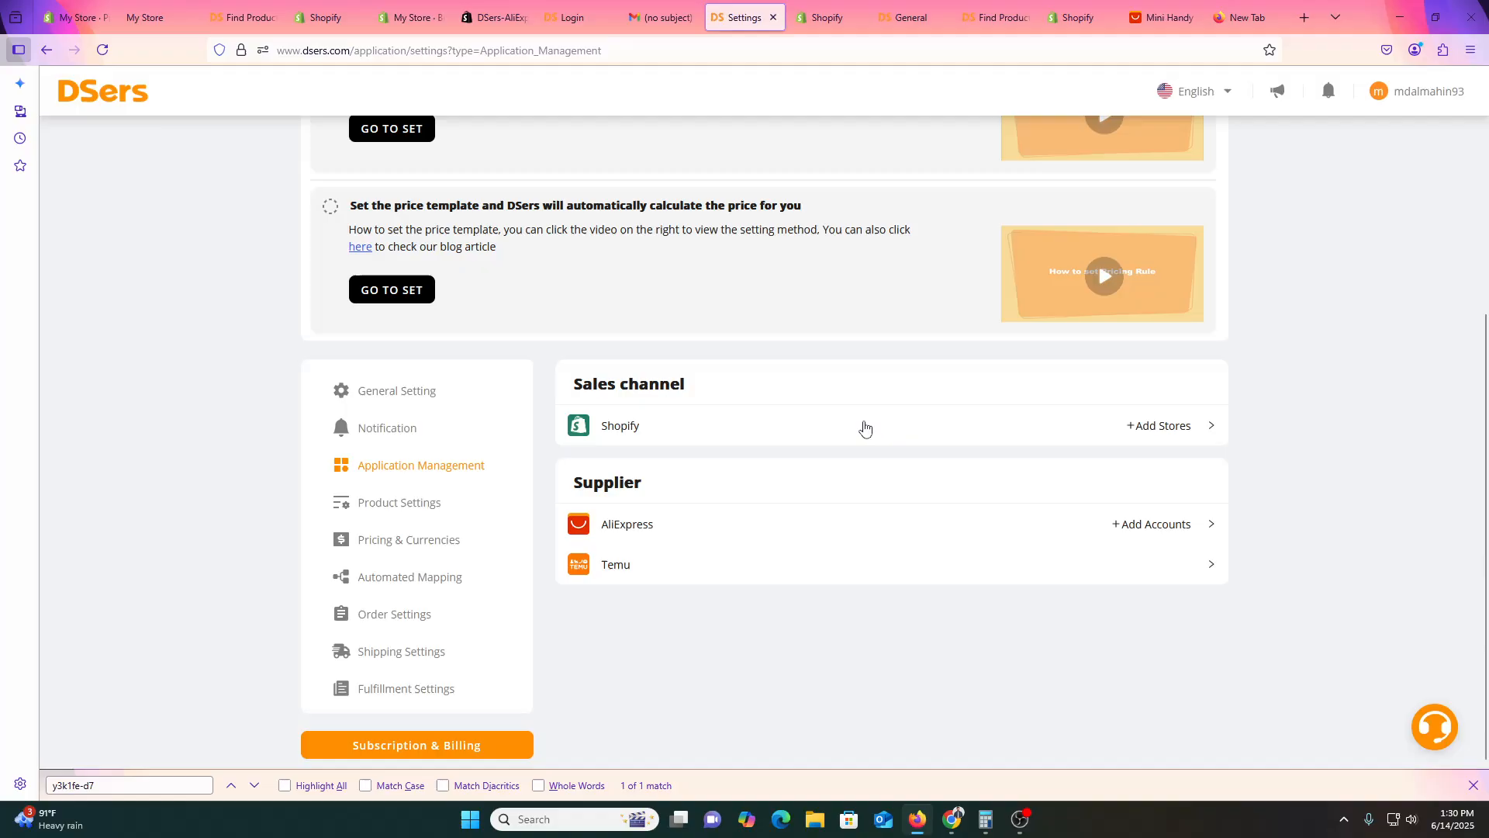
scroll(543, 468, "up", 3)
left_click(109, 104)
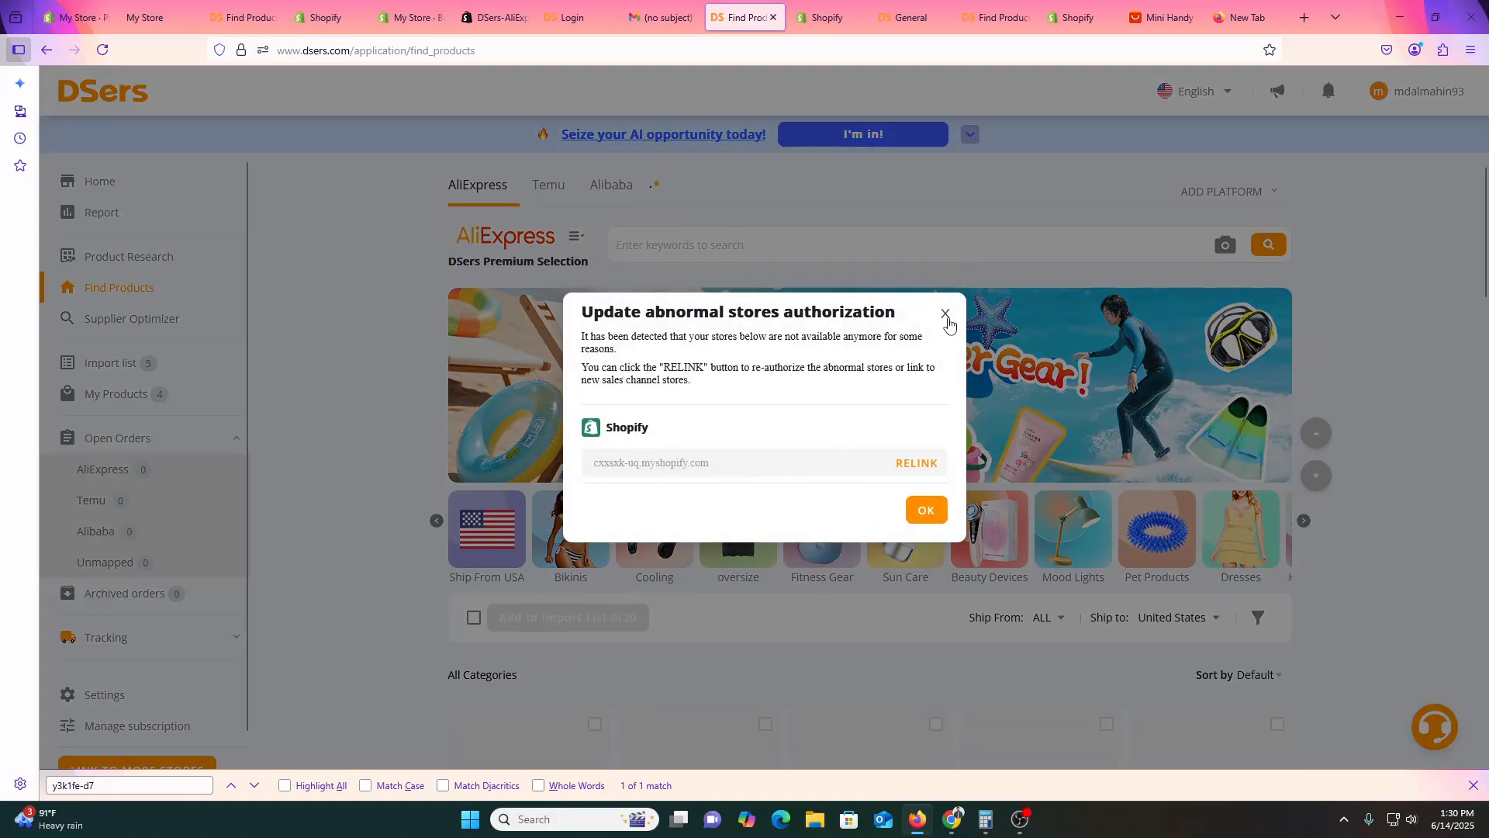
Close the authorization notice and add the Retro fashion trend watch to the import list.
left_click(946, 314)
scroll(725, 413, "down", 5)
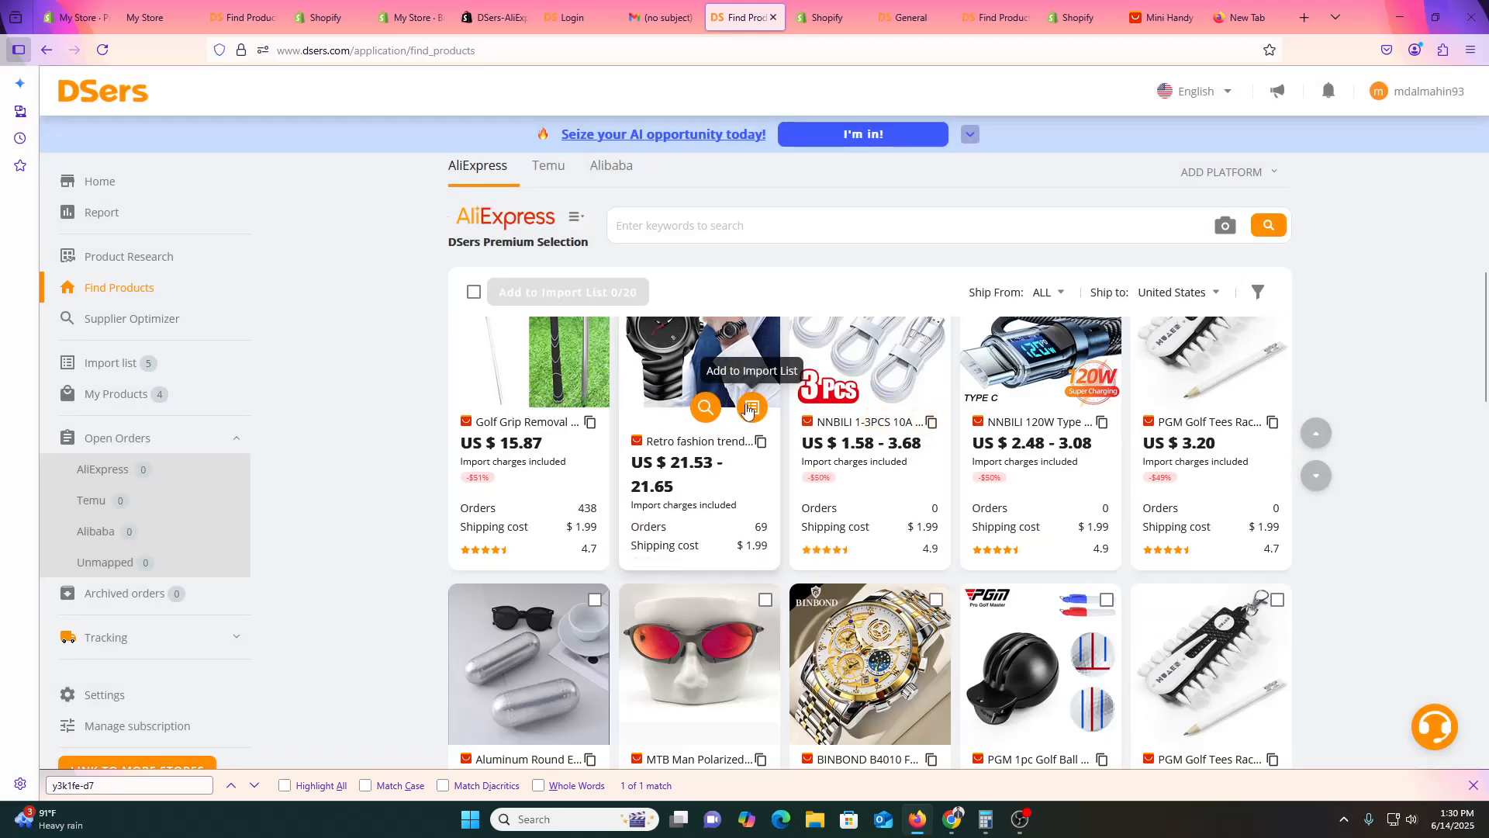
left_click(754, 411)
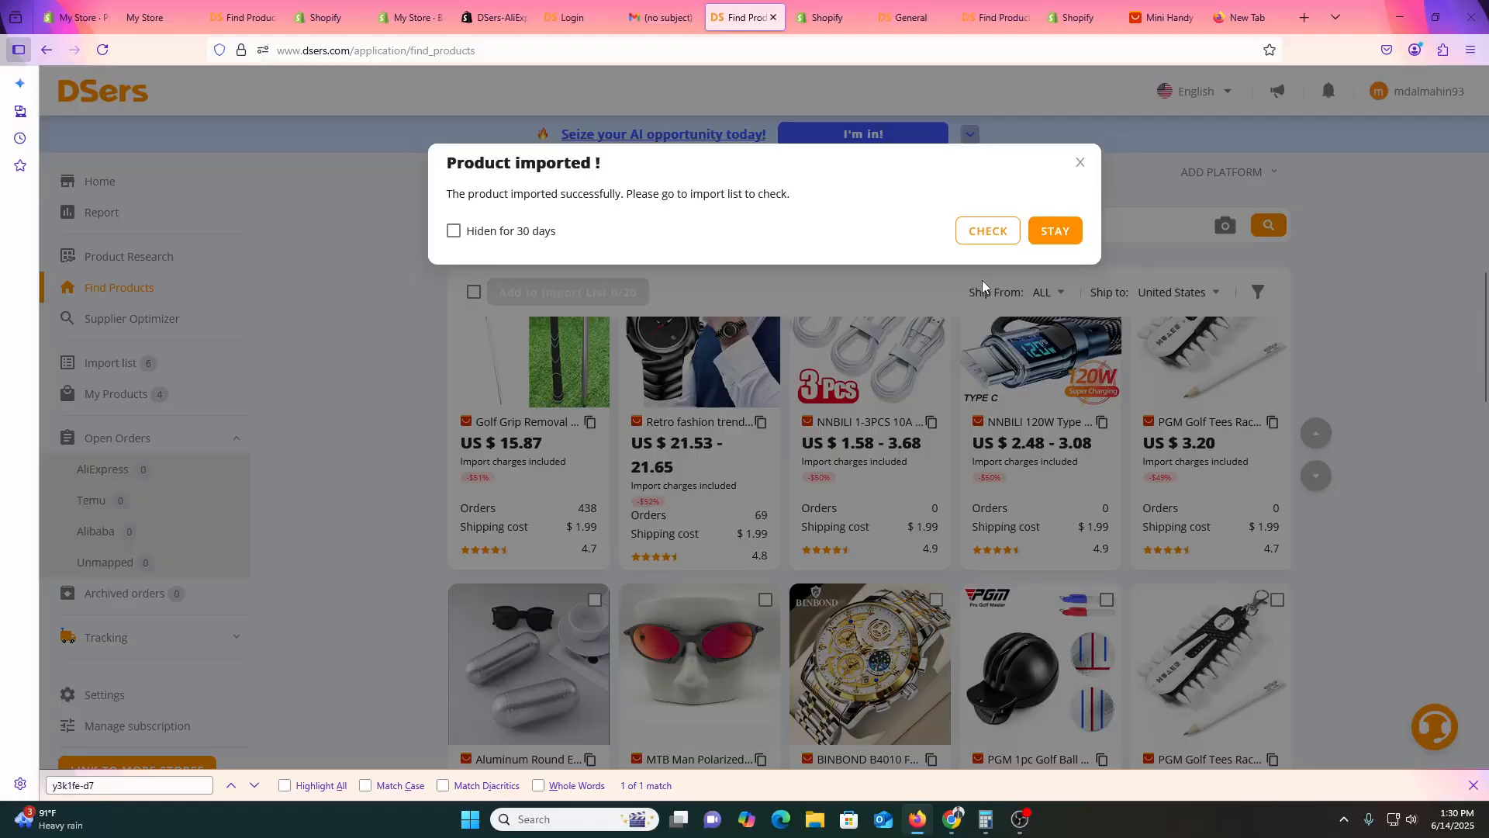
left_click(1057, 233)
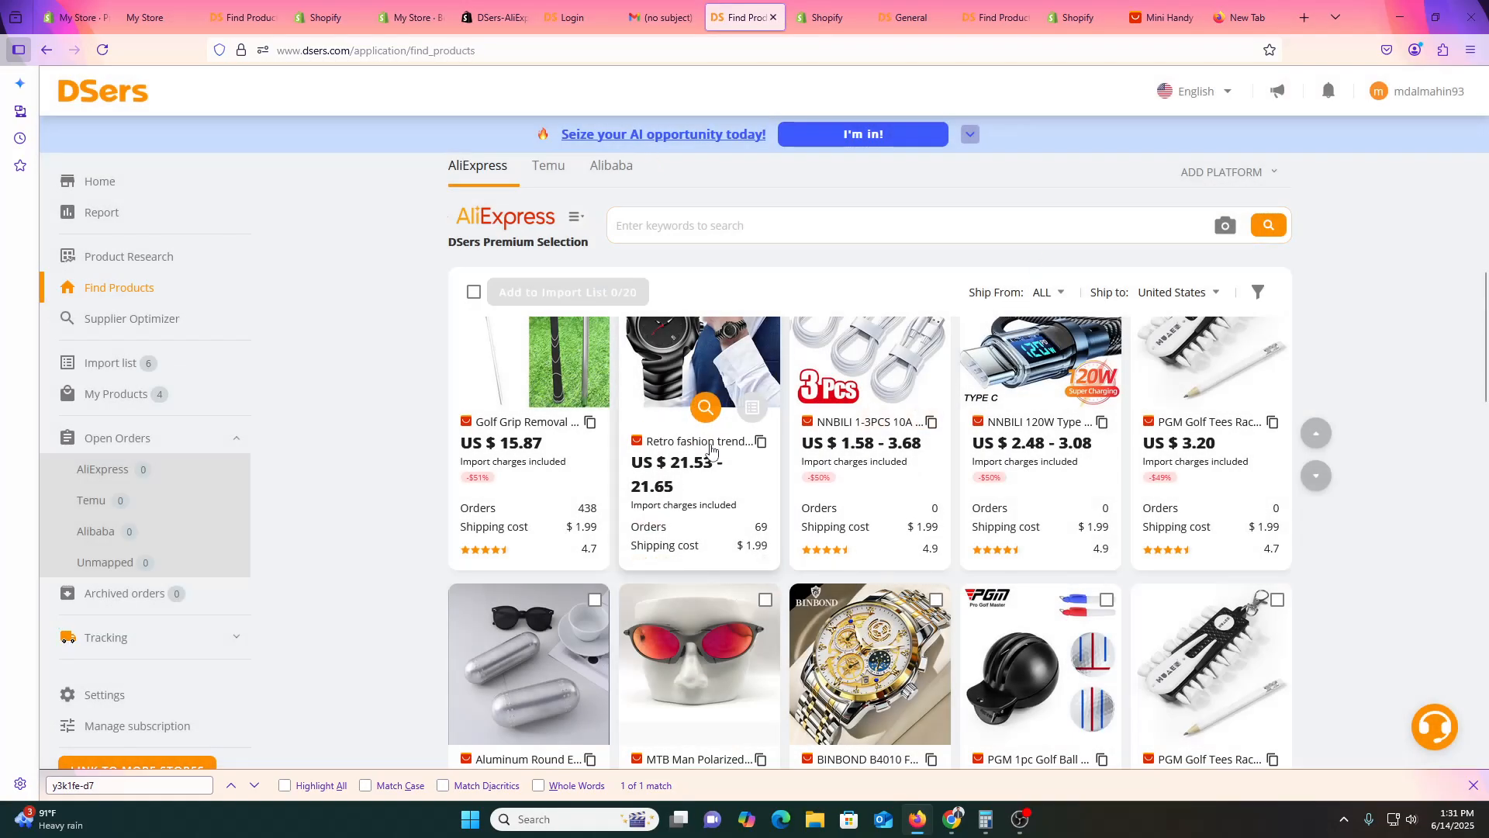
In the Import List, tick the Retro fashion trend watch card for pushing.
left_click(110, 363)
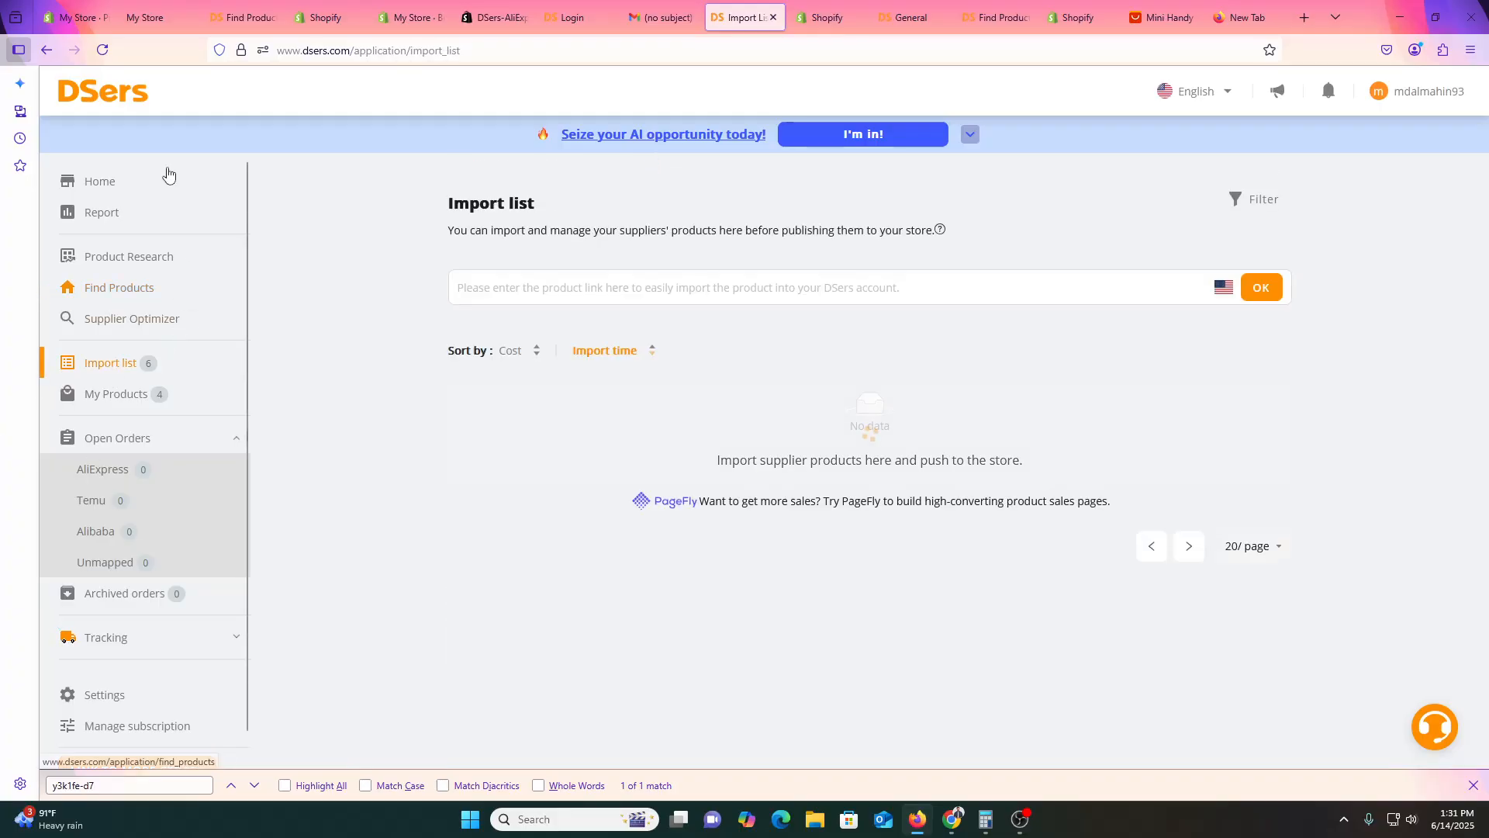
left_click(78, 17)
left_click(659, 17)
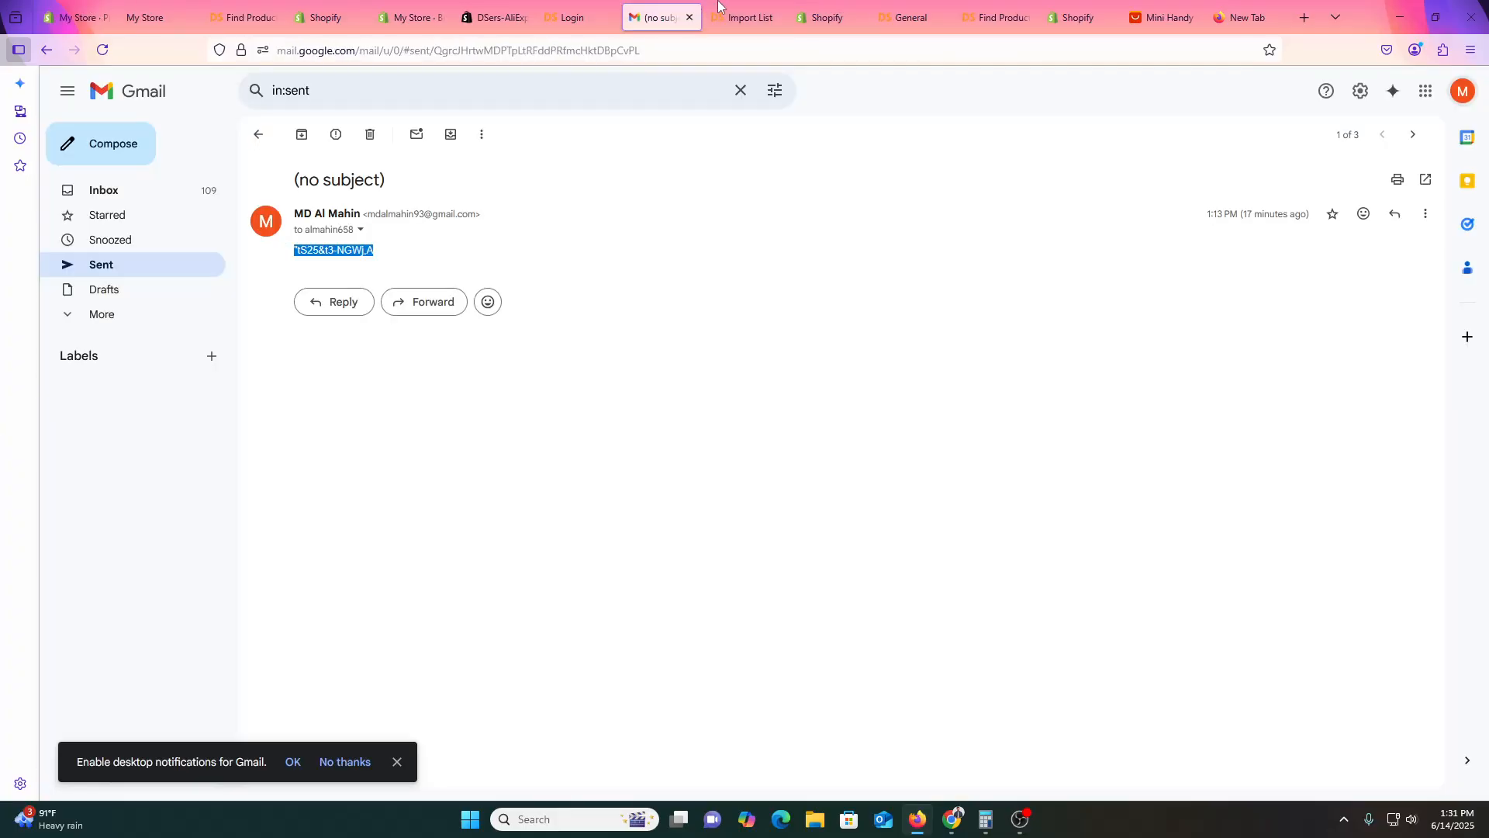
left_click(743, 17)
scroll(578, 669, "down", 6)
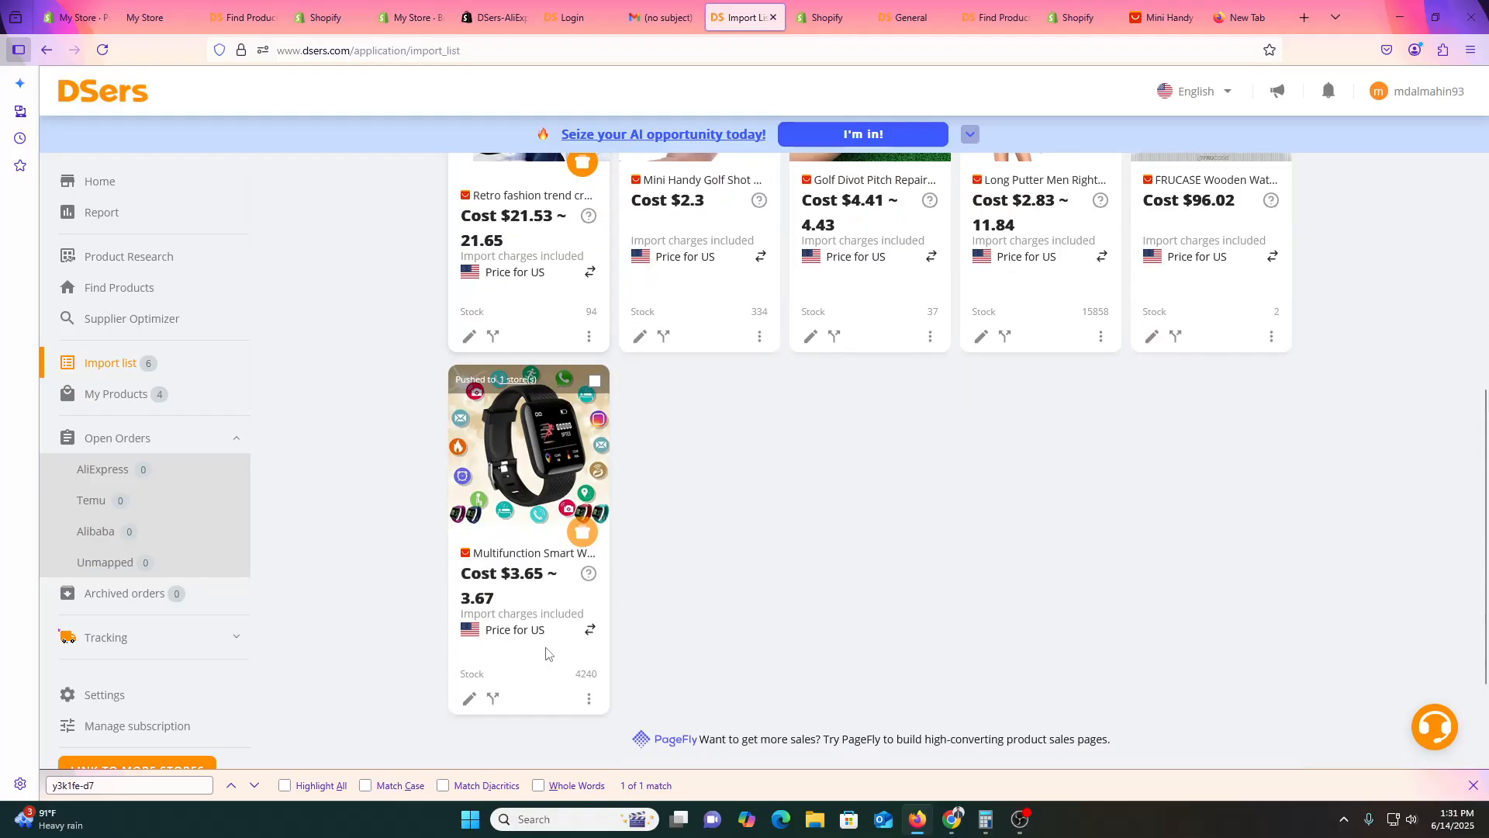
scroll(551, 620, "up", 5)
left_click(594, 374)
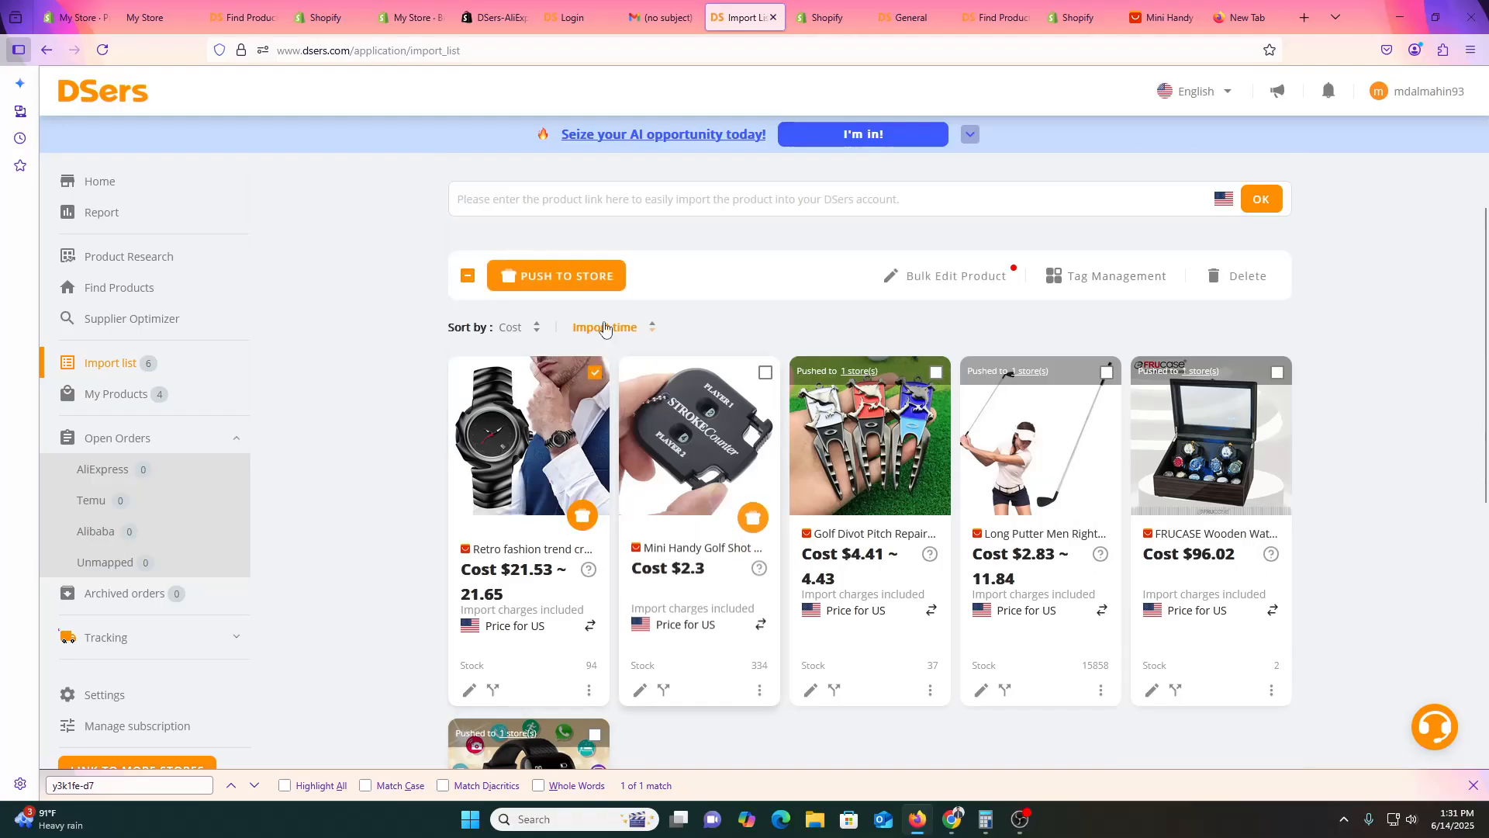
Push the selected watch to the y3k1fe-d7 store.
left_click(562, 277)
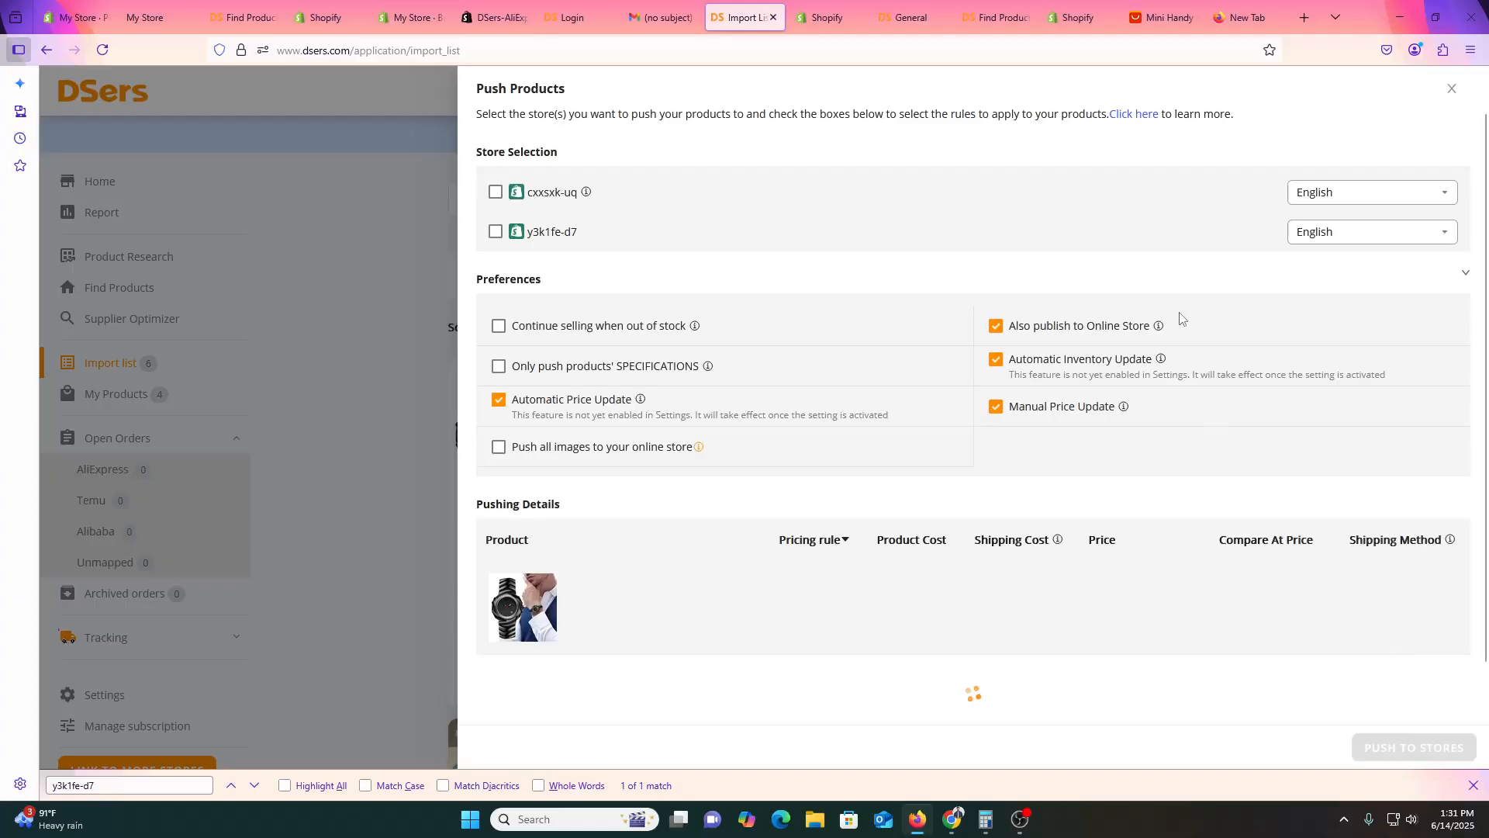
left_click(493, 235)
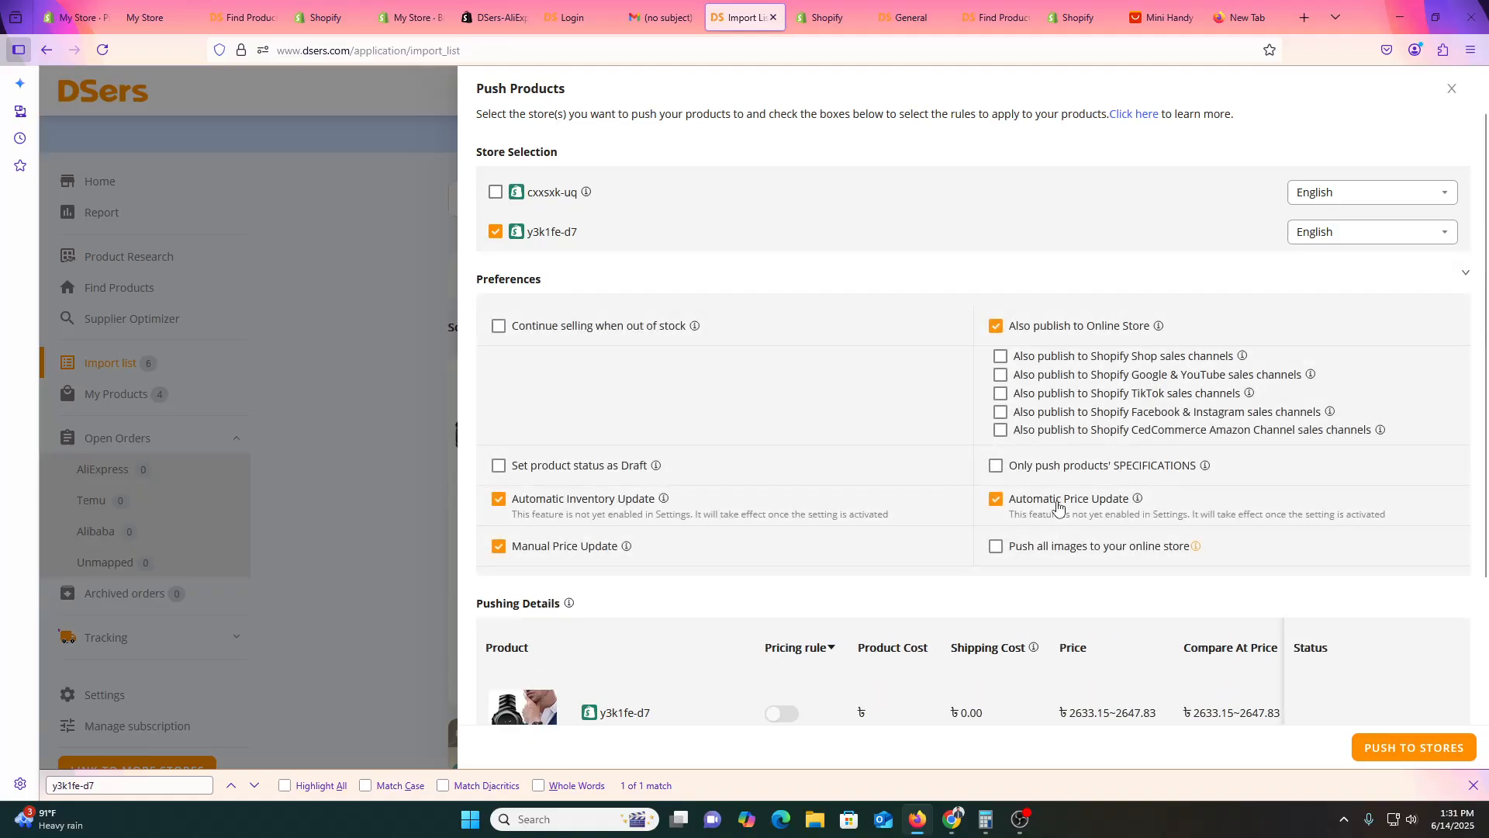
scroll(1125, 543, "down", 2)
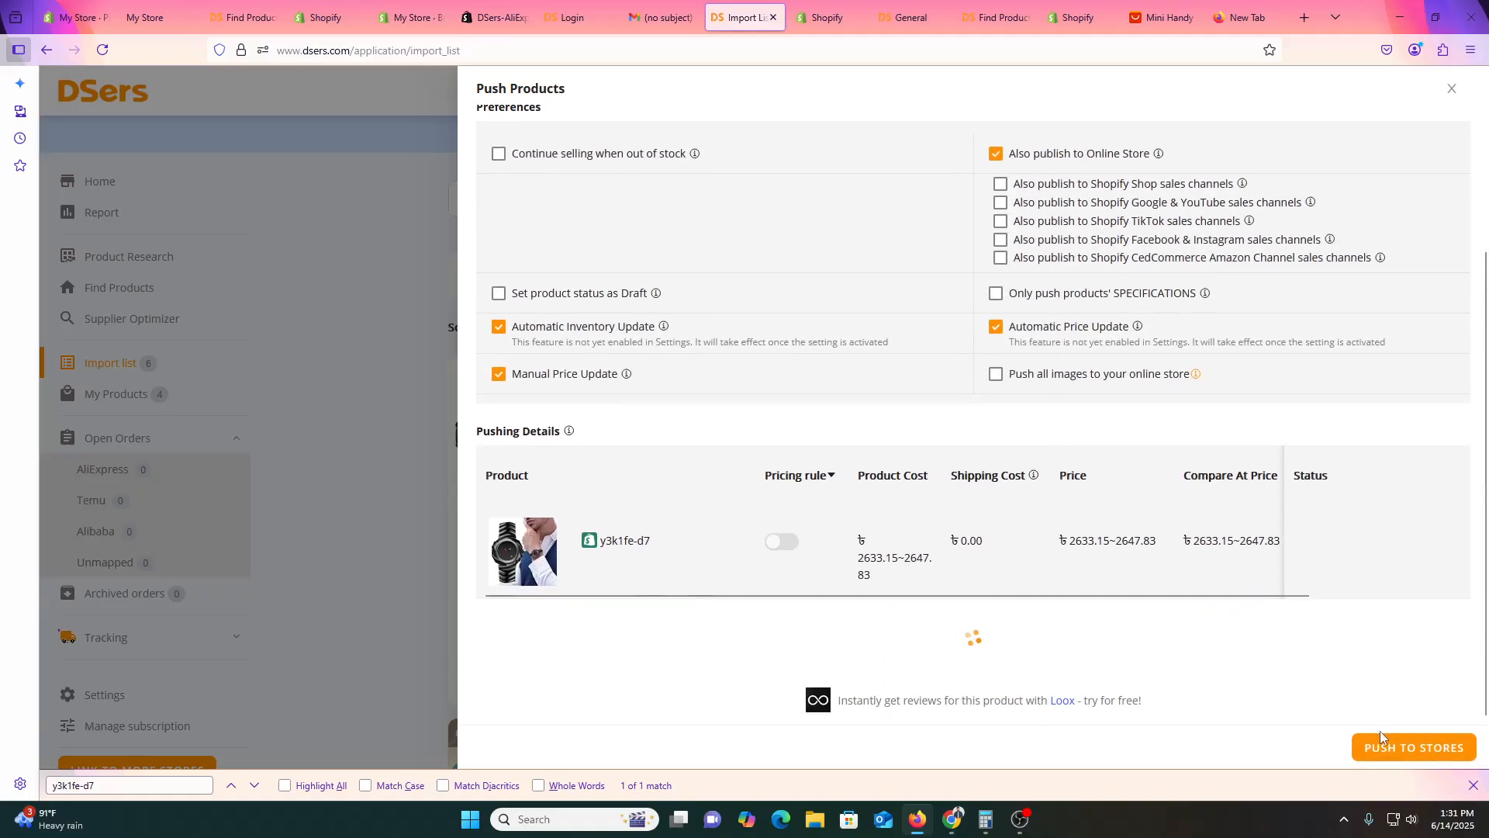
left_click(1391, 749)
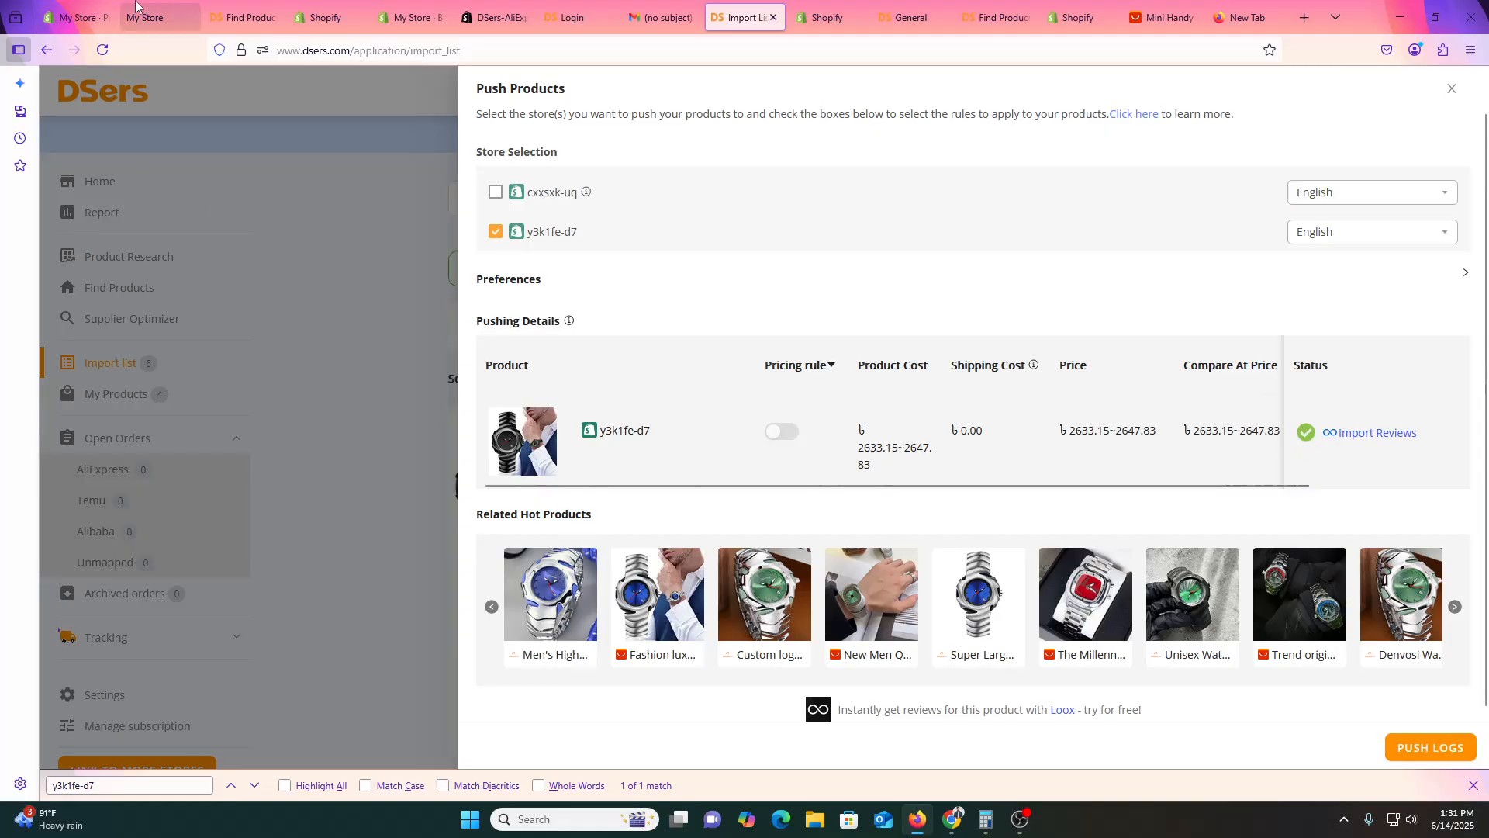
Reload the My Store admin Products page to look for the pushed watch.
left_click(77, 17)
left_click(145, 18)
left_click(78, 17)
left_click(102, 49)
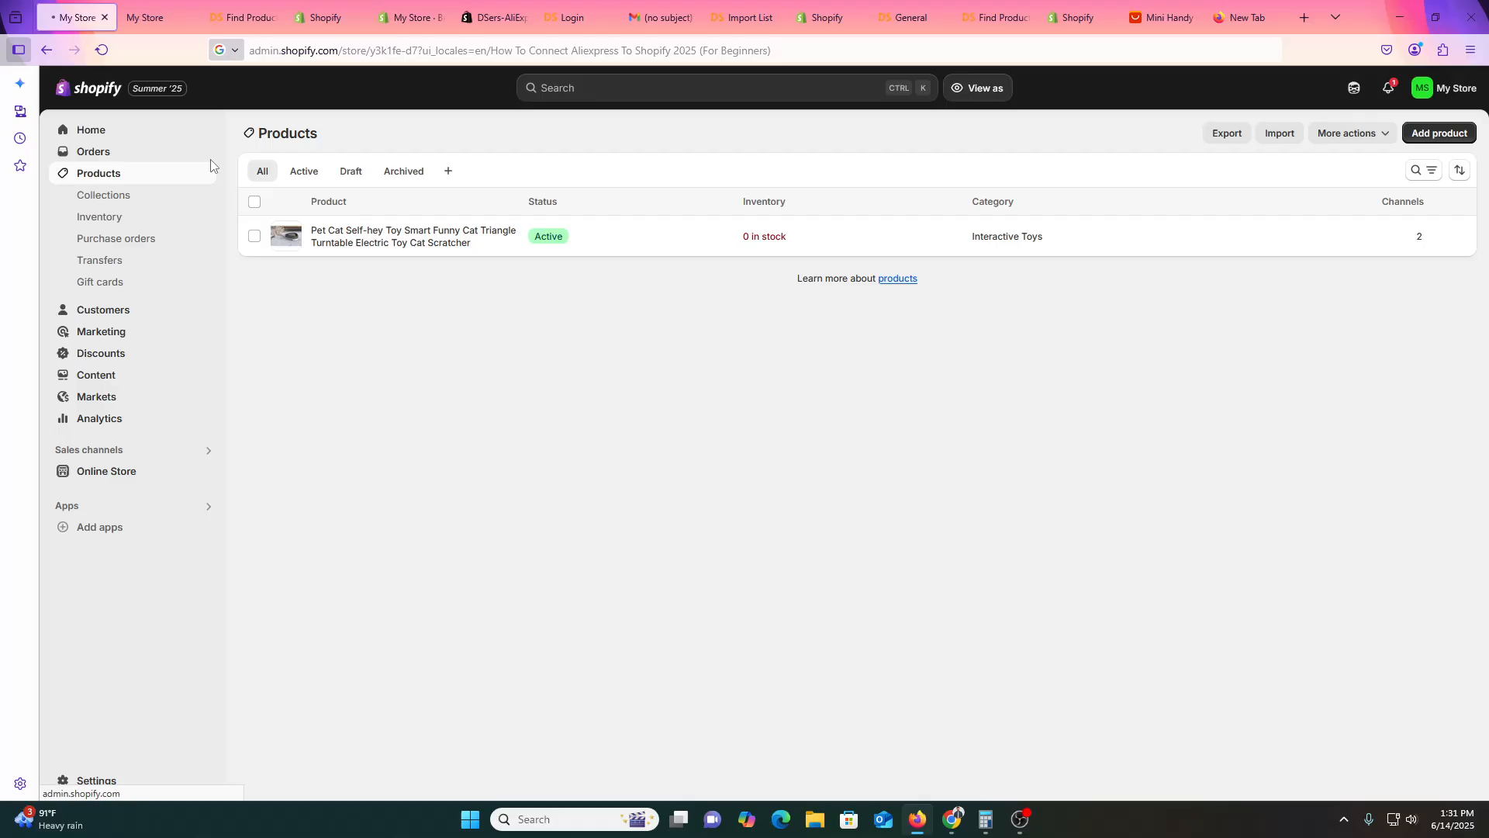